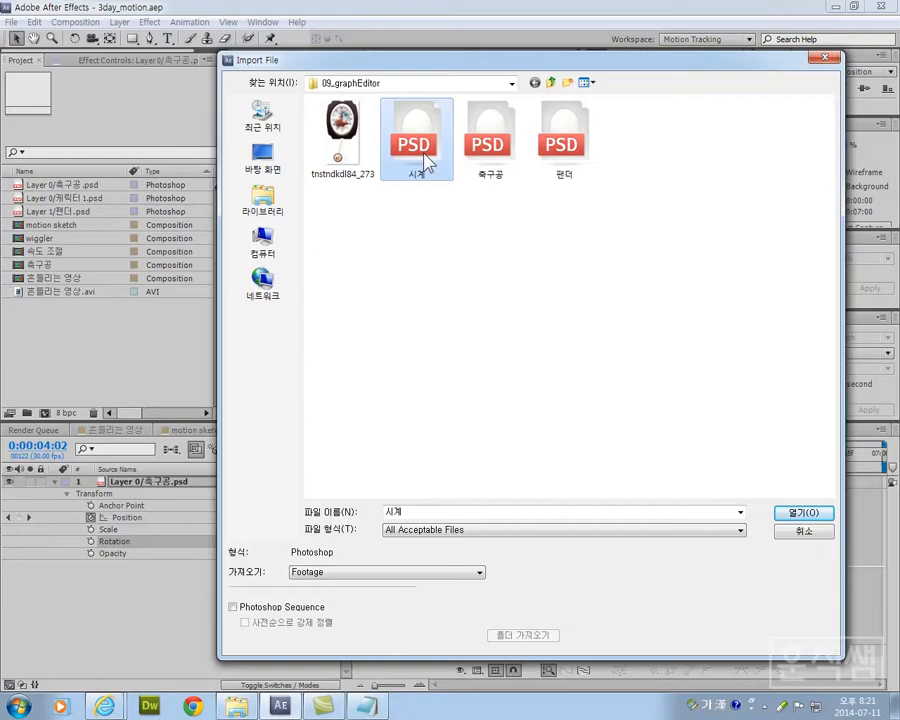
- Import only the 추 layer of 시계.psd as footage, merging layer styles and using Layer Size dimensions
click(791, 514)
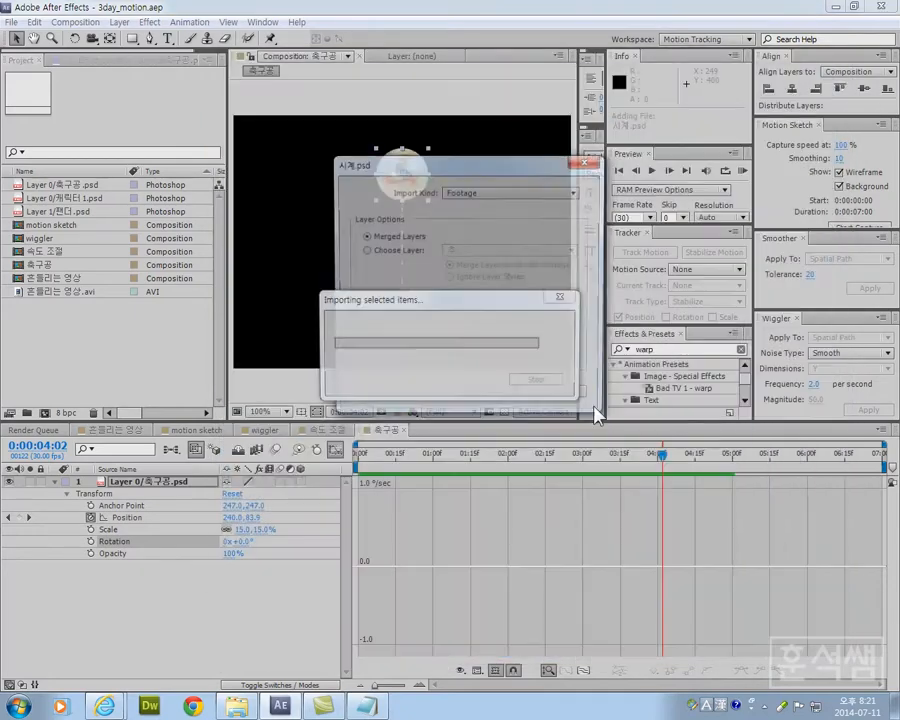
click(397, 251)
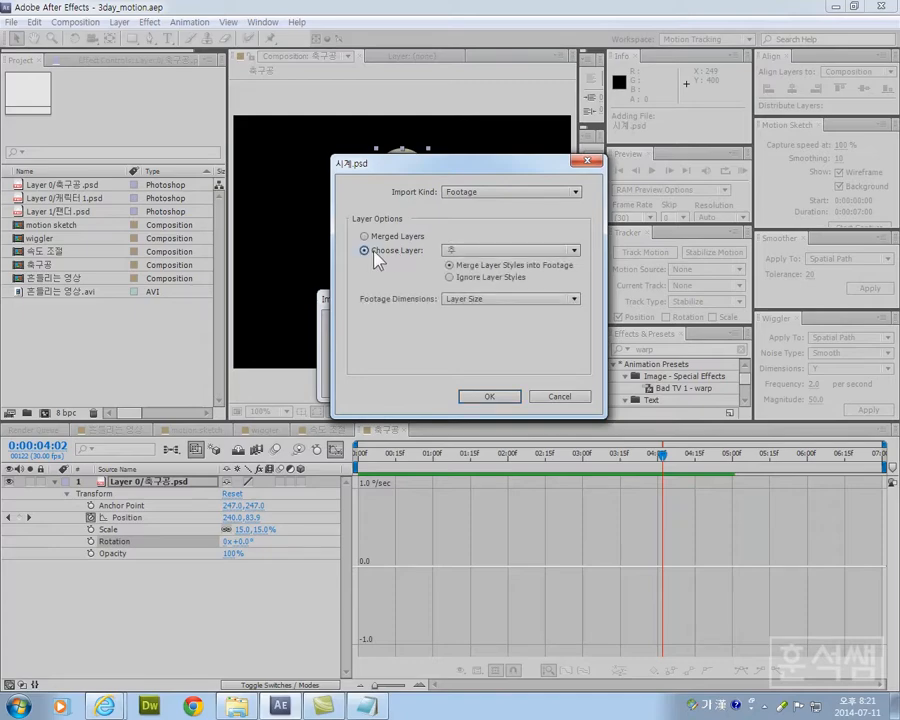
click(466, 254)
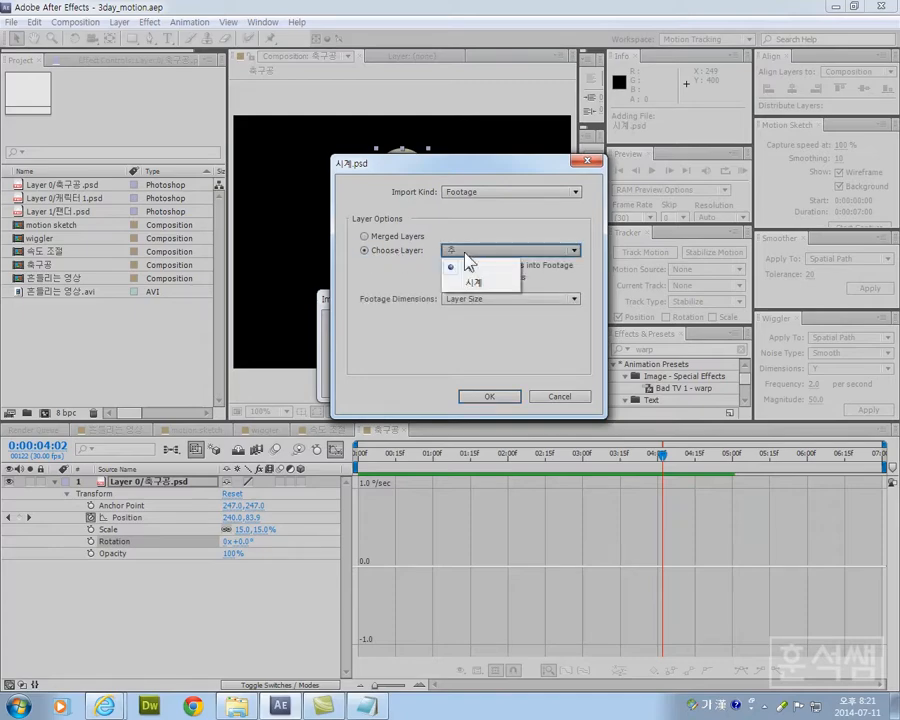
click(490, 248)
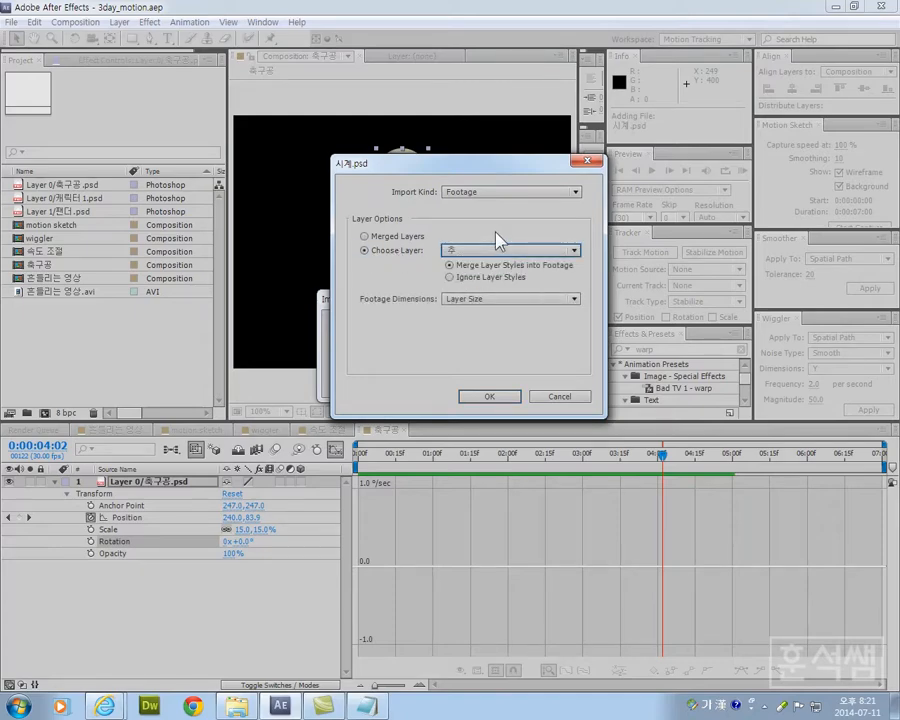
click(482, 299)
click(484, 314)
click(491, 397)
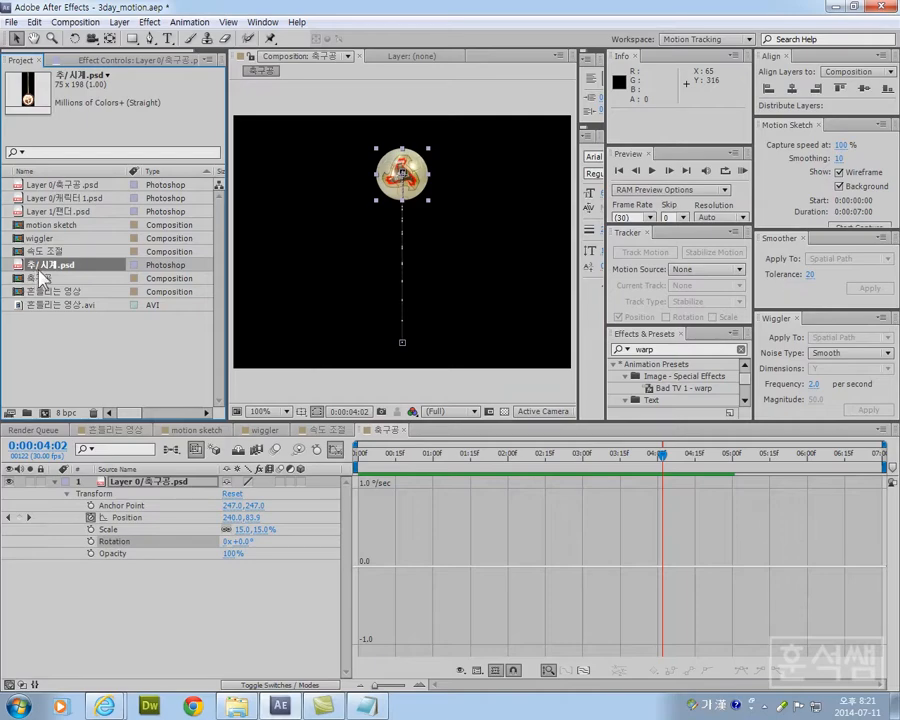
- Import the 시계 layer of 시계.psd as separate footage with Layer Size dimensions
double_click(104, 350)
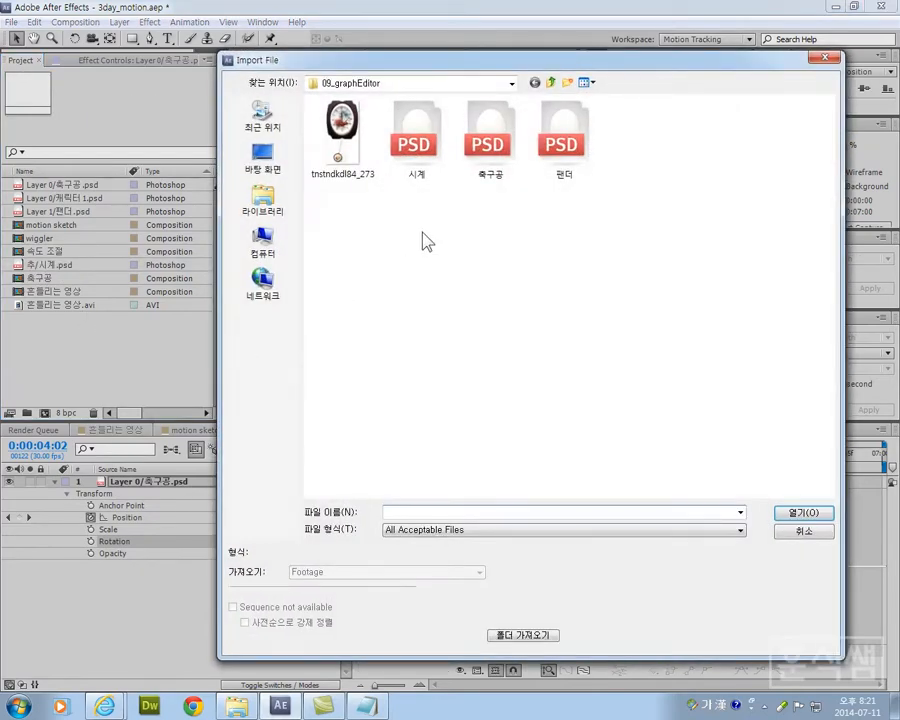
click(423, 163)
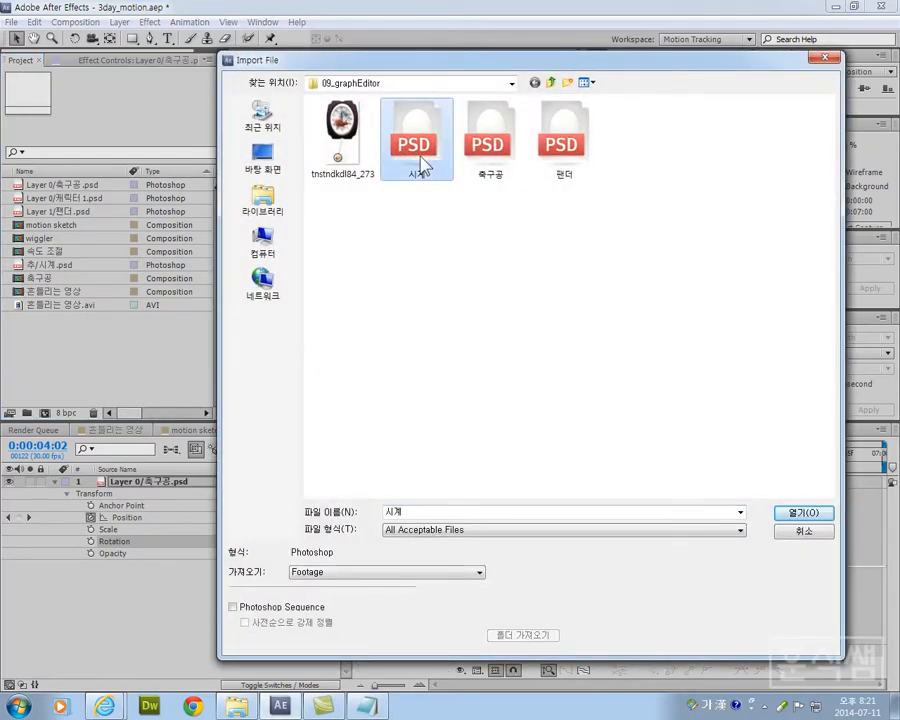
click(805, 512)
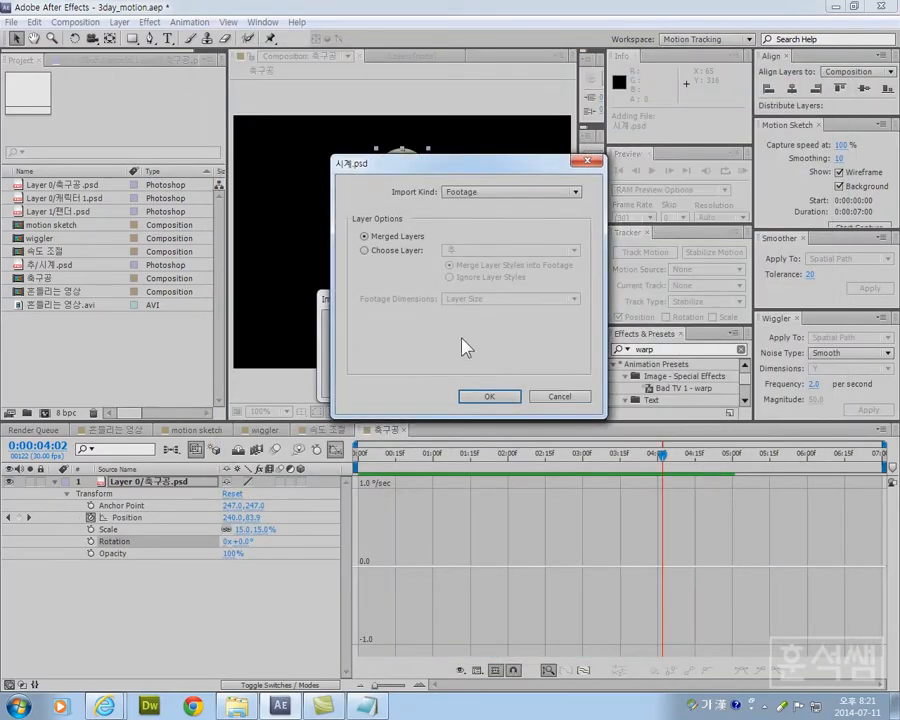
click(398, 251)
click(455, 251)
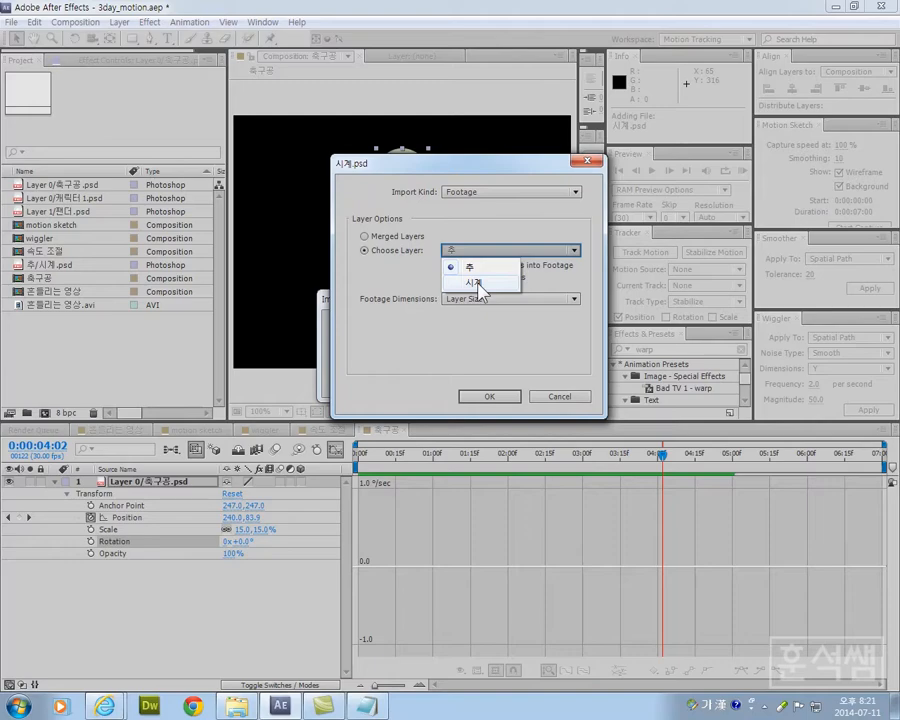
click(476, 284)
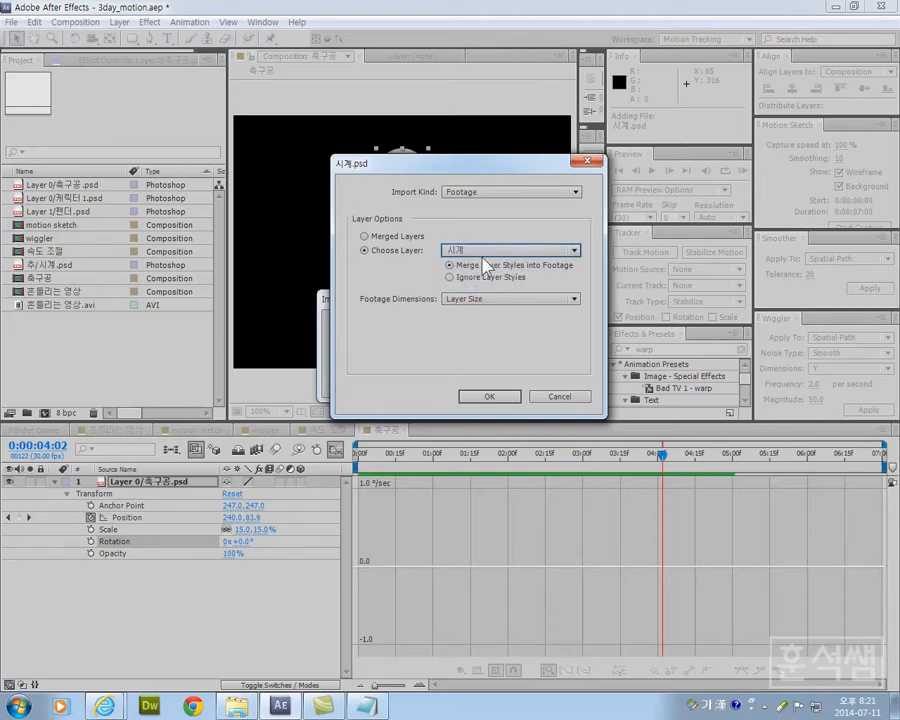
click(493, 399)
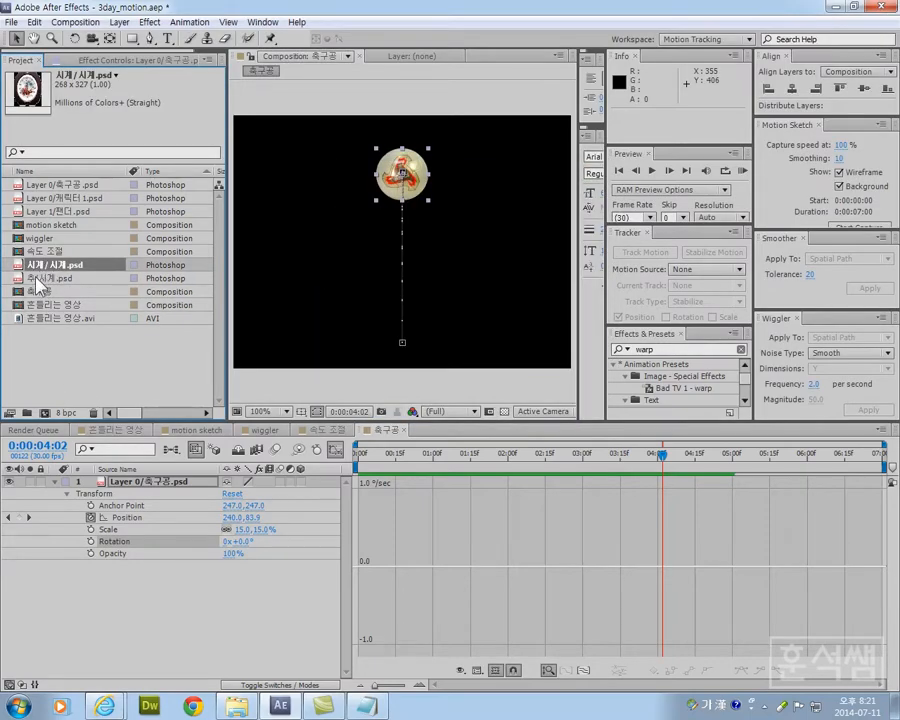
- Create a 480x360 composition named 시계 추 at 30 fps with a duration of 10 seconds
click(75, 21)
click(101, 40)
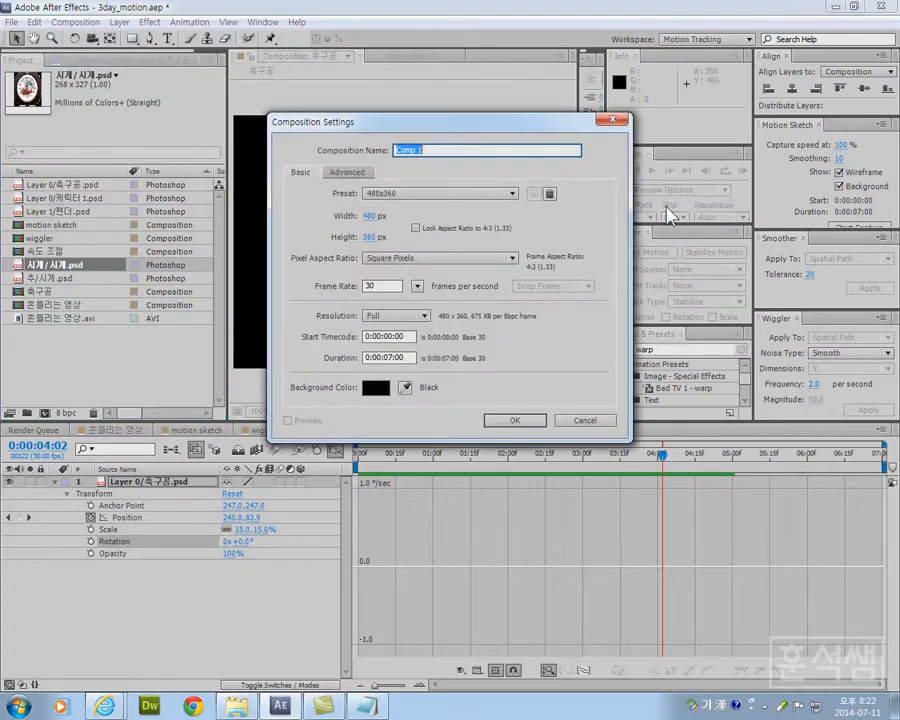
text(ㅅ)
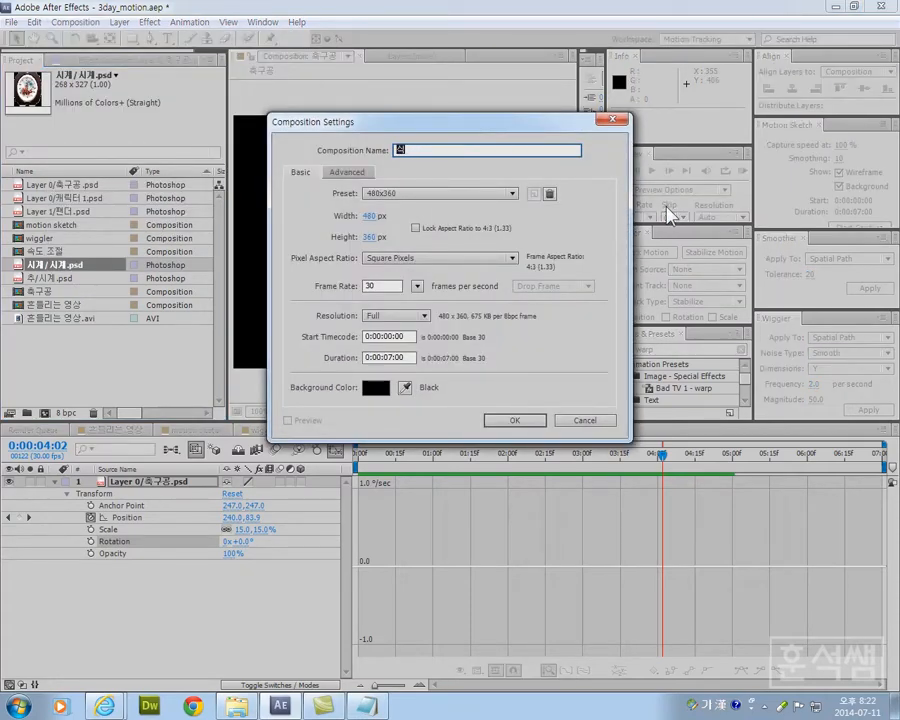
text(계 ㅎㅜ)
click(391, 358)
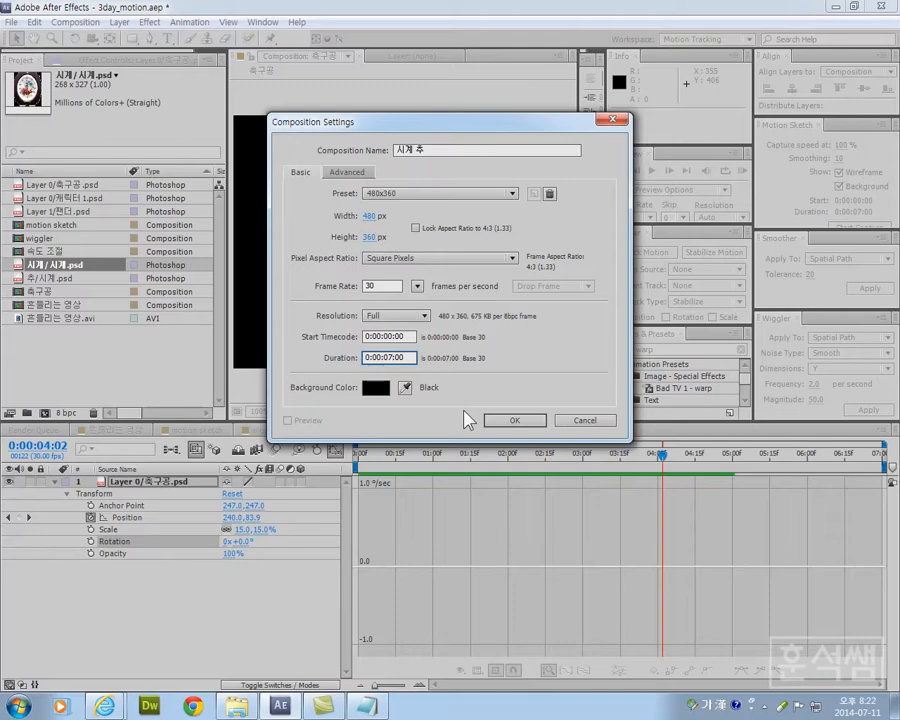
key(BackSpace)
key(BackSpace)
text(10)
click(515, 420)
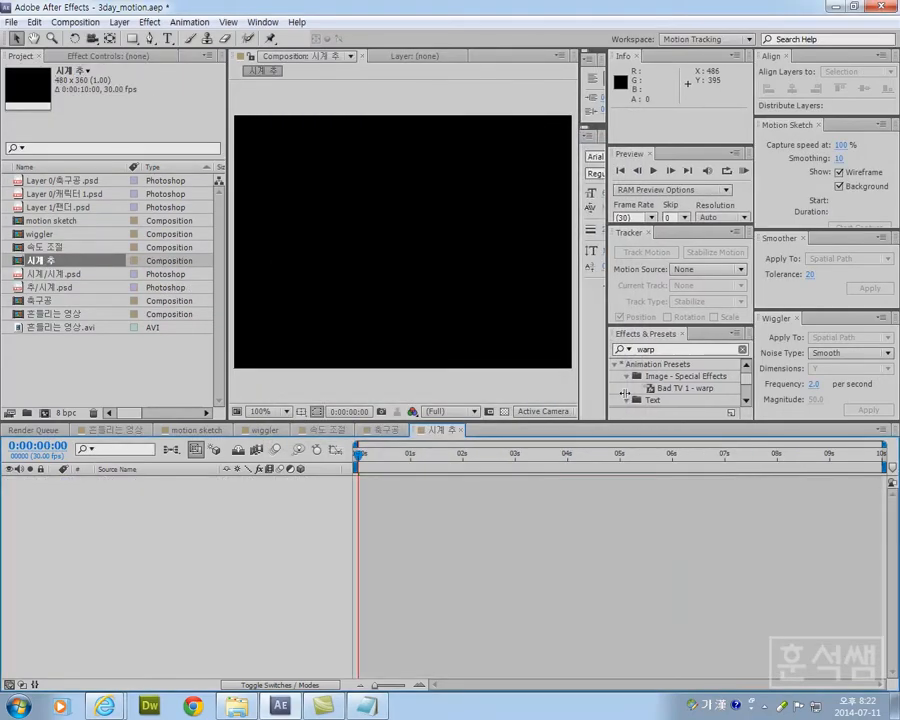
- Widen the composition viewer and add both imported 시계.psd layers to the 시계 추 timeline, with the clock above the pendulum
drag(580, 396, 643, 396)
click(50, 273)
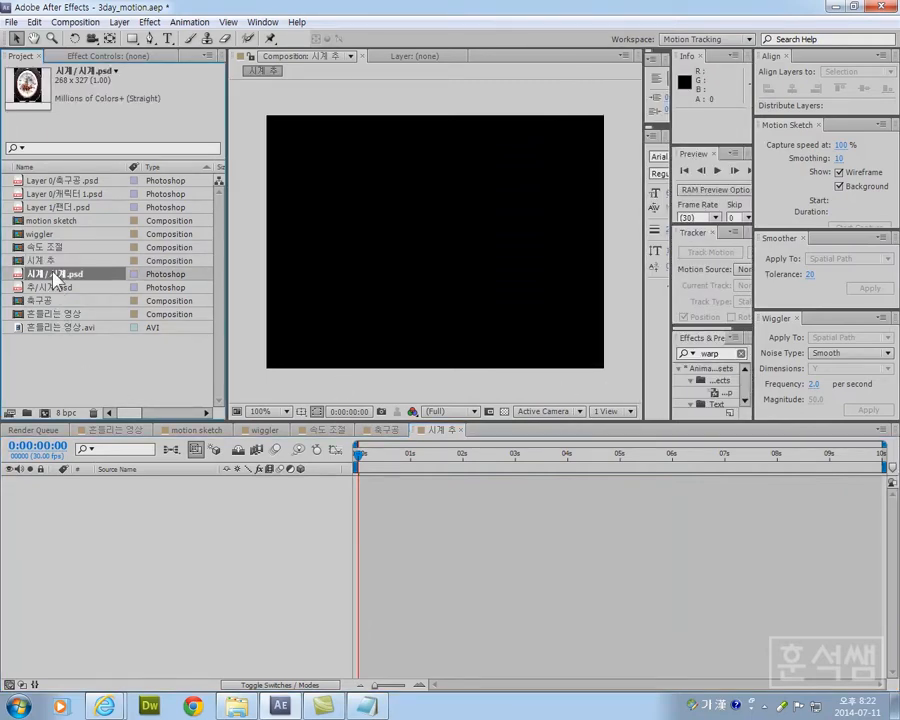
shift+click(56, 288)
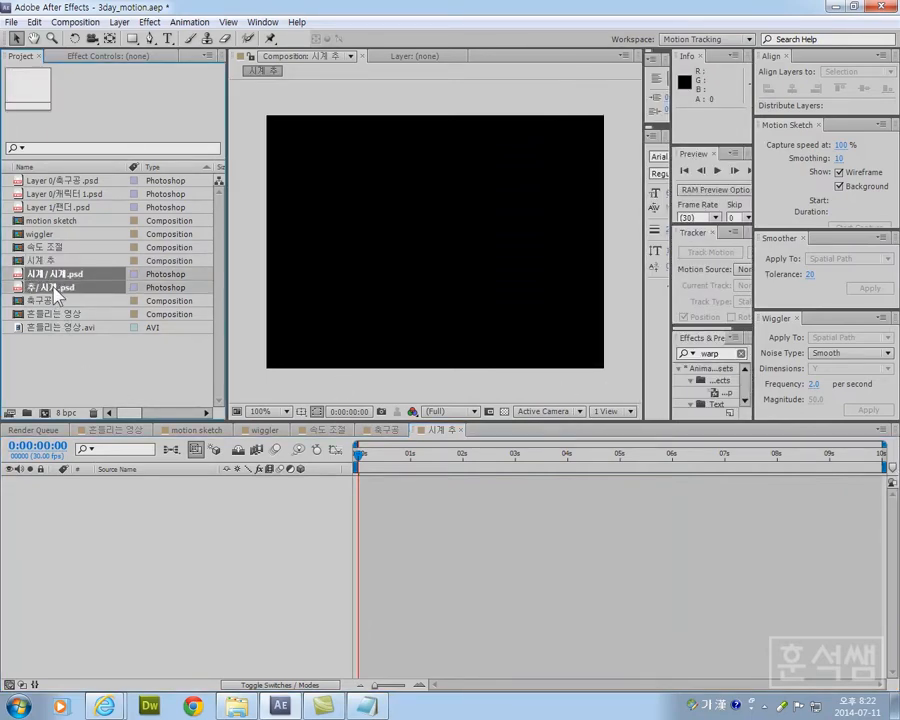
drag(18, 281, 108, 564)
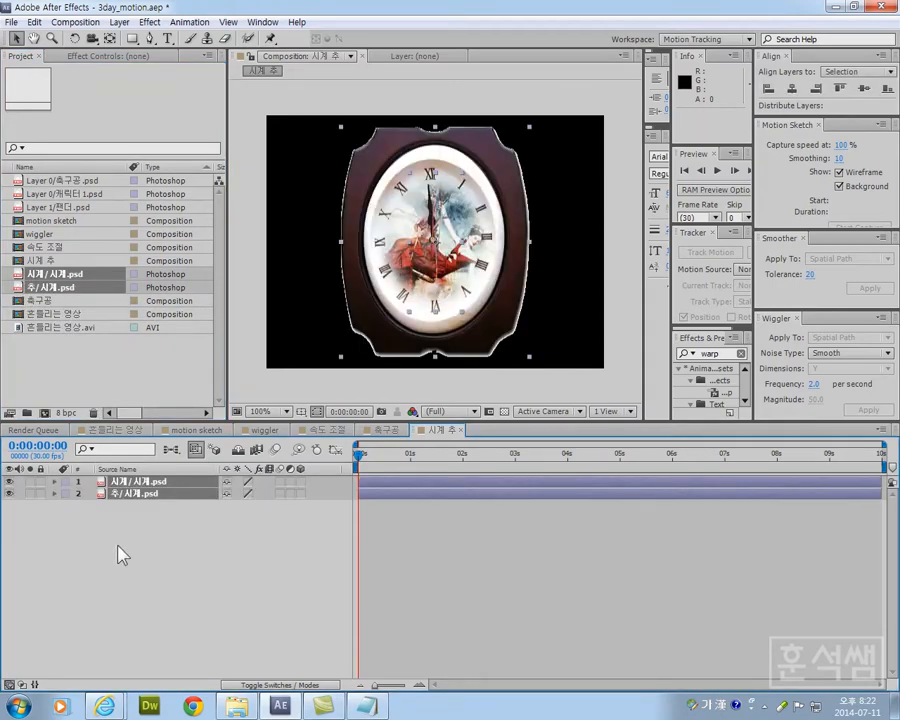
click(120, 556)
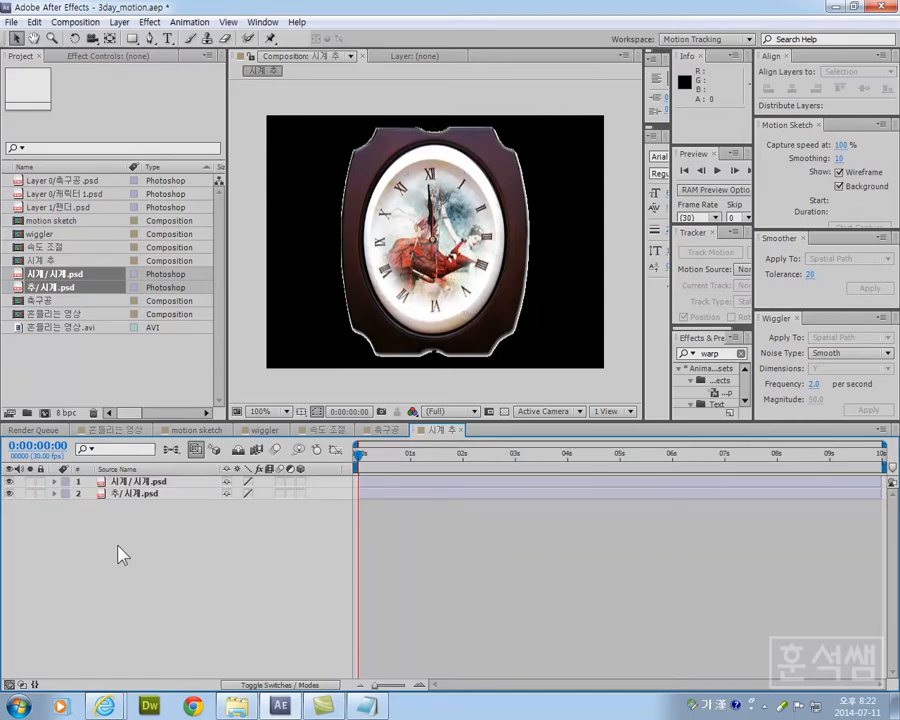
- Scale the clock layer down uniformly, trying 40% before settling on 45%
click(127, 483)
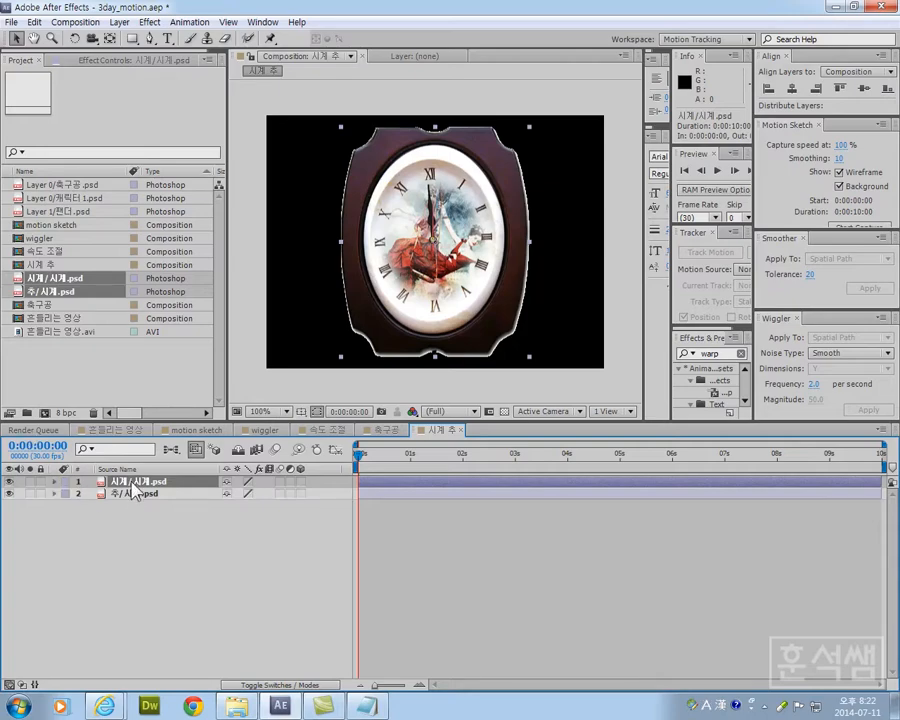
key(s)
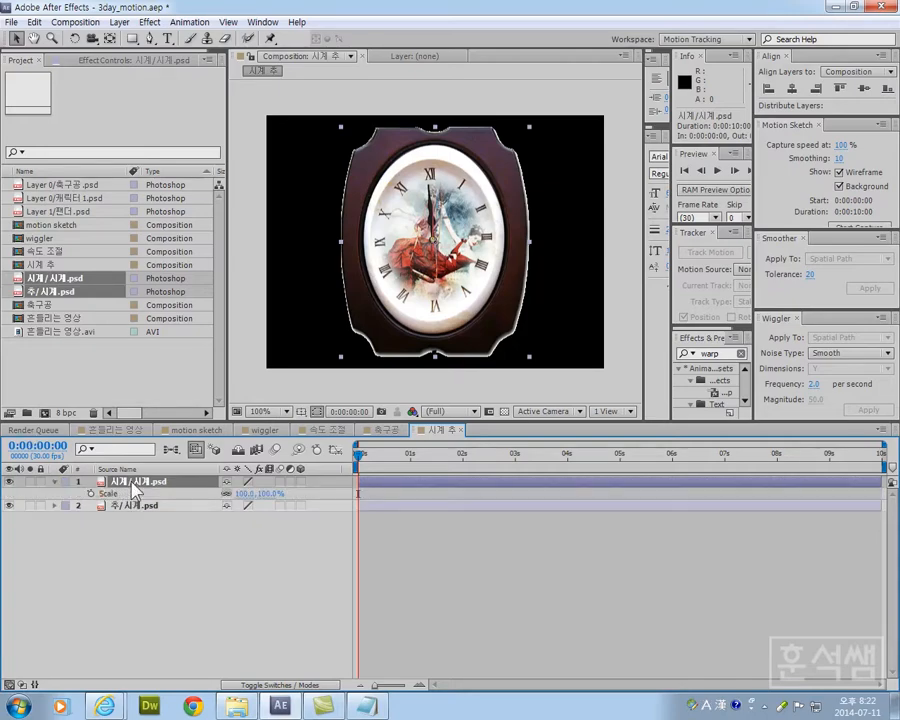
click(272, 494)
text(40)
key(Return)
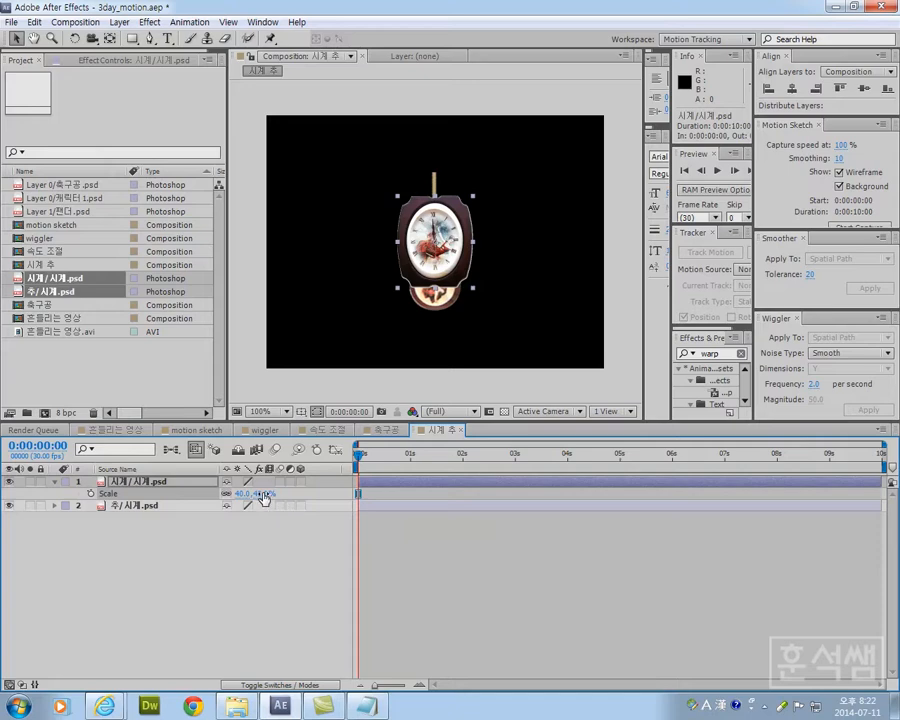
click(263, 495)
text(45)
key(Return)
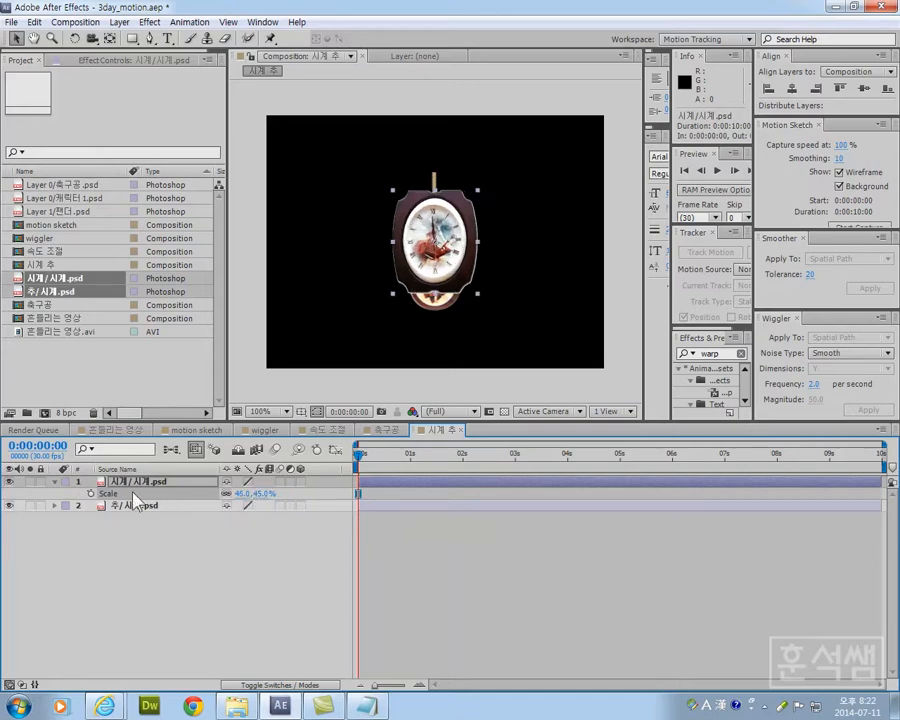
click(54, 482)
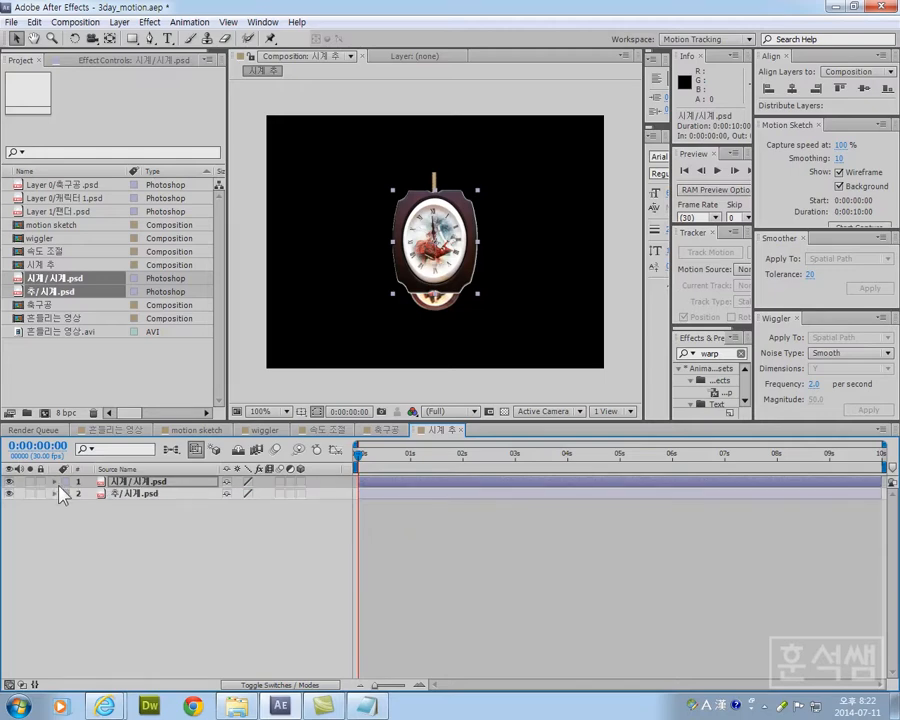
- Move the clock layer up to a vertical position of about 69
click(145, 483)
key(p)
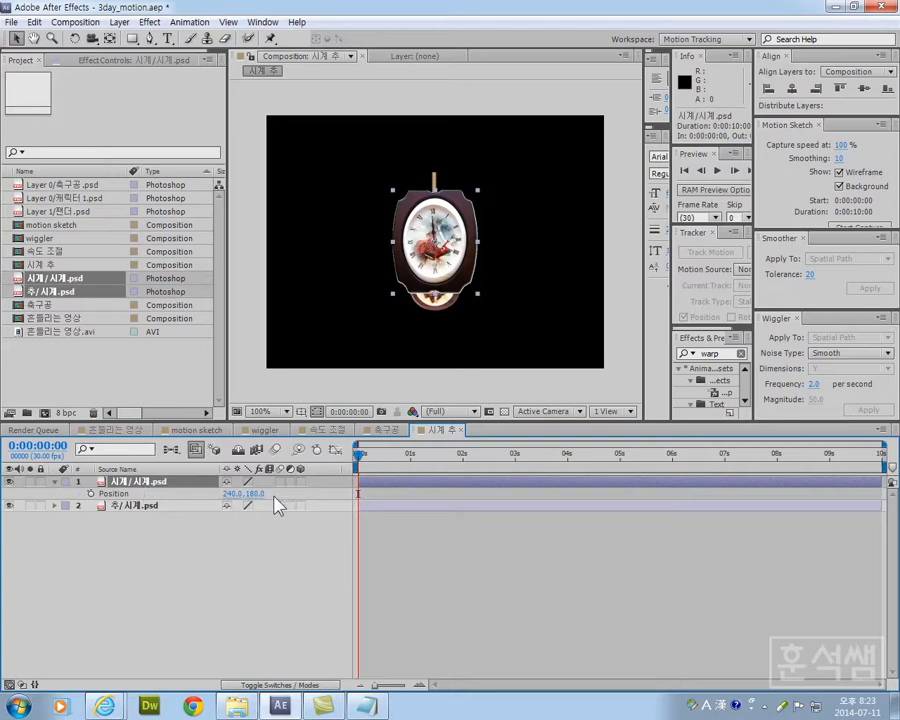
drag(259, 498, 186, 488)
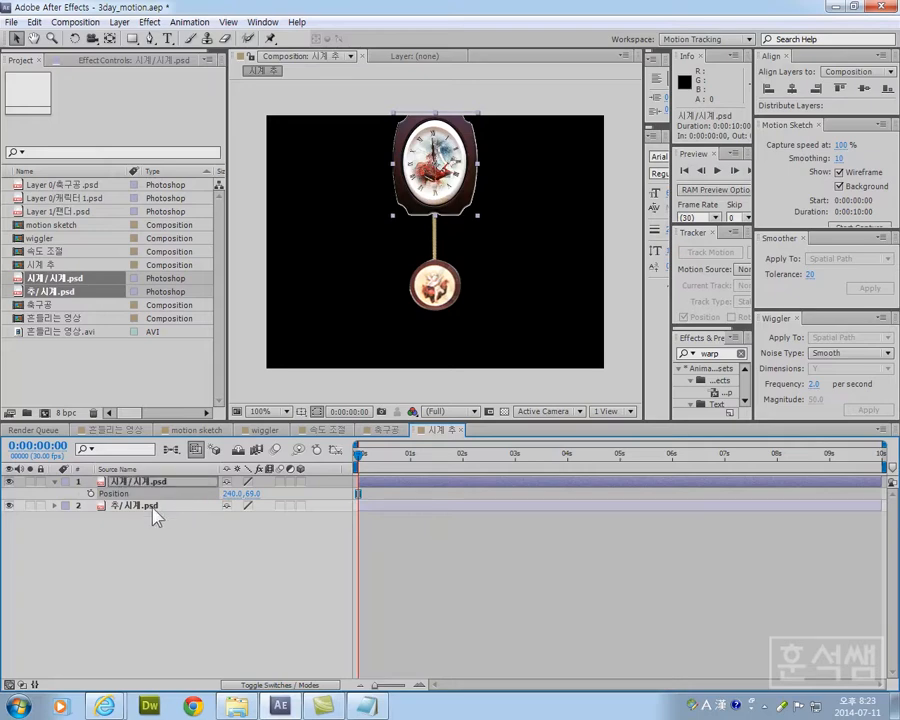
- Expand the pendulum layer's transform properties and move it down to a vertical position of about 236
click(55, 506)
click(67, 518)
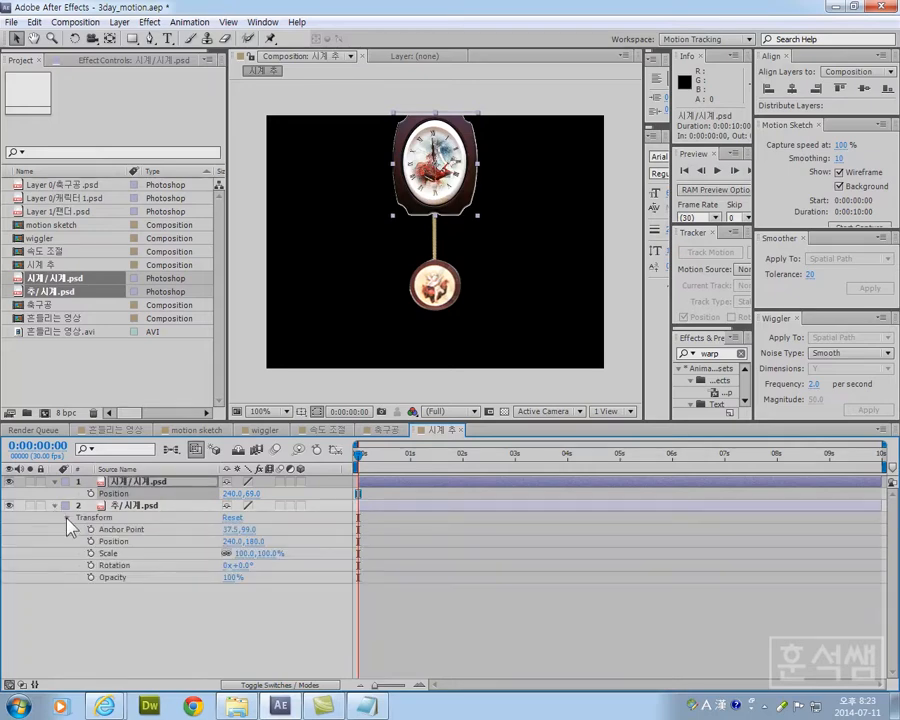
click(124, 508)
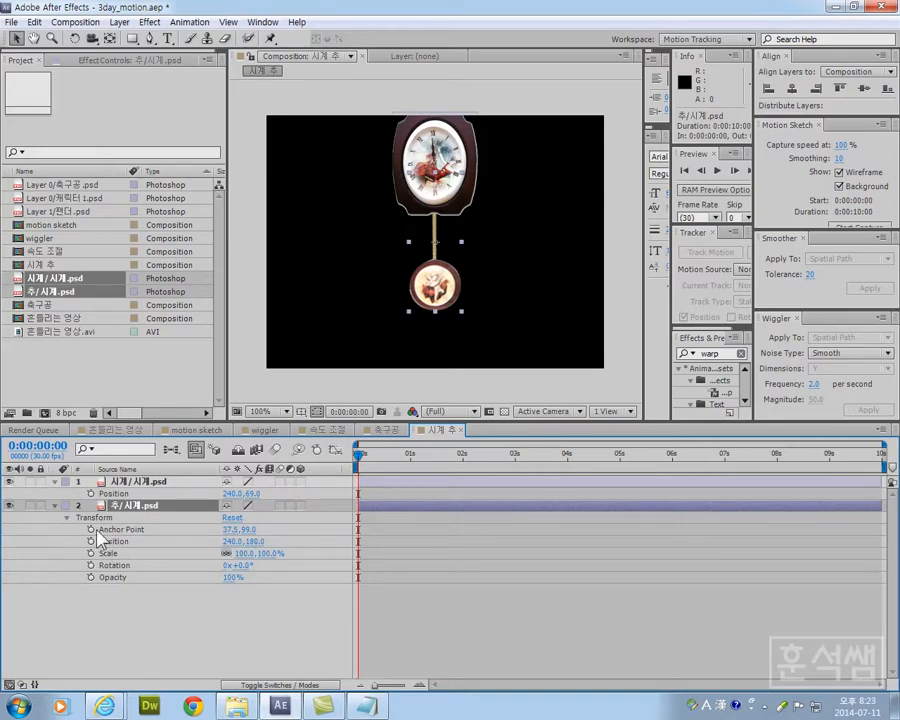
drag(248, 542, 293, 543)
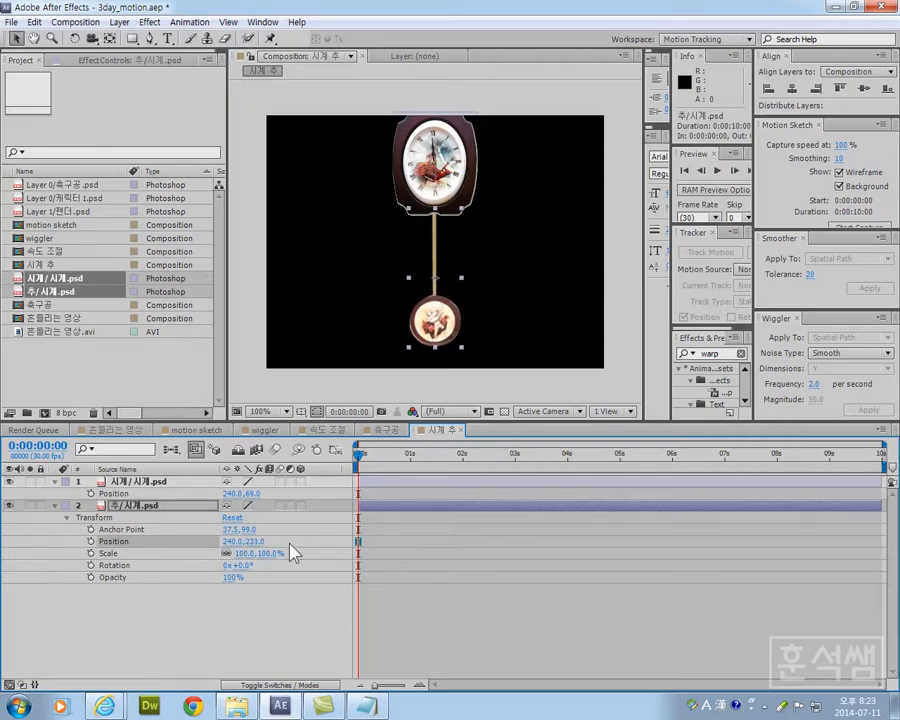
drag(253, 541, 261, 541)
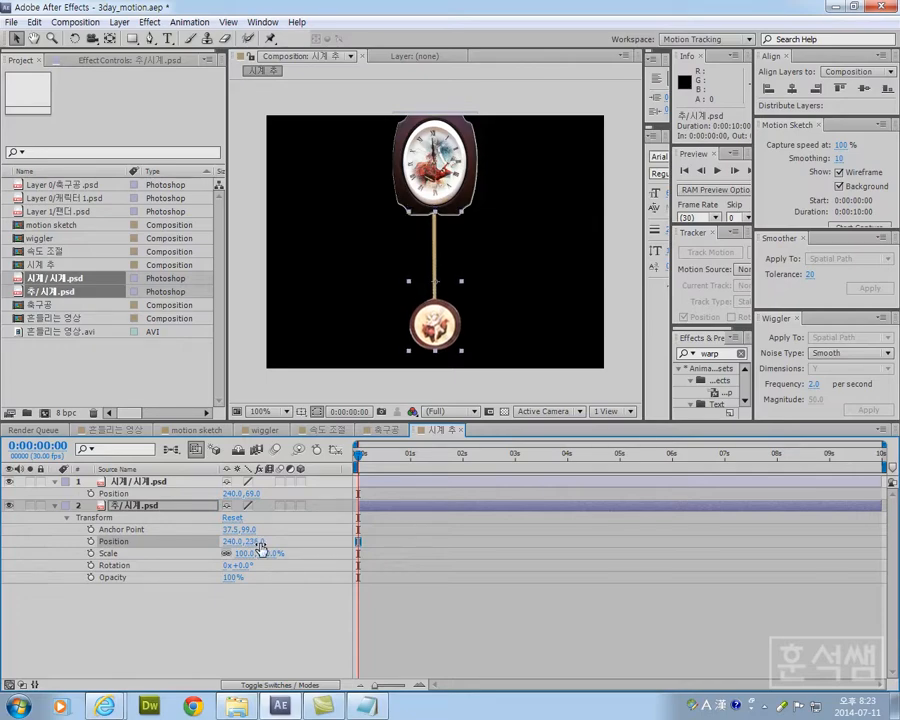
- Try rotating the pendulum layer about -20° and undo the rotation
click(116, 566)
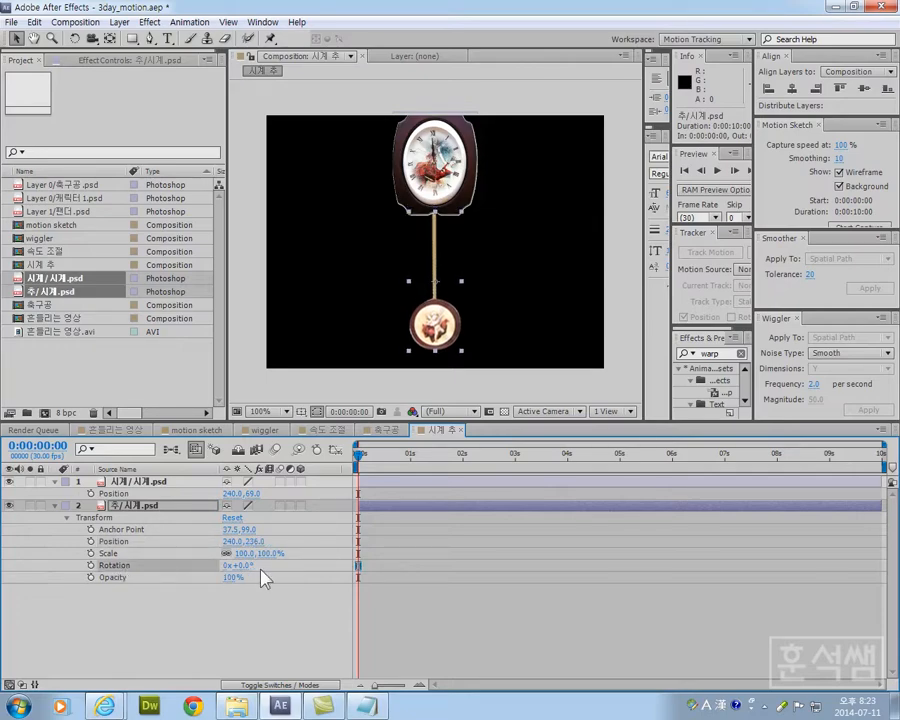
drag(245, 565, 226, 554)
key(ctrl+z)
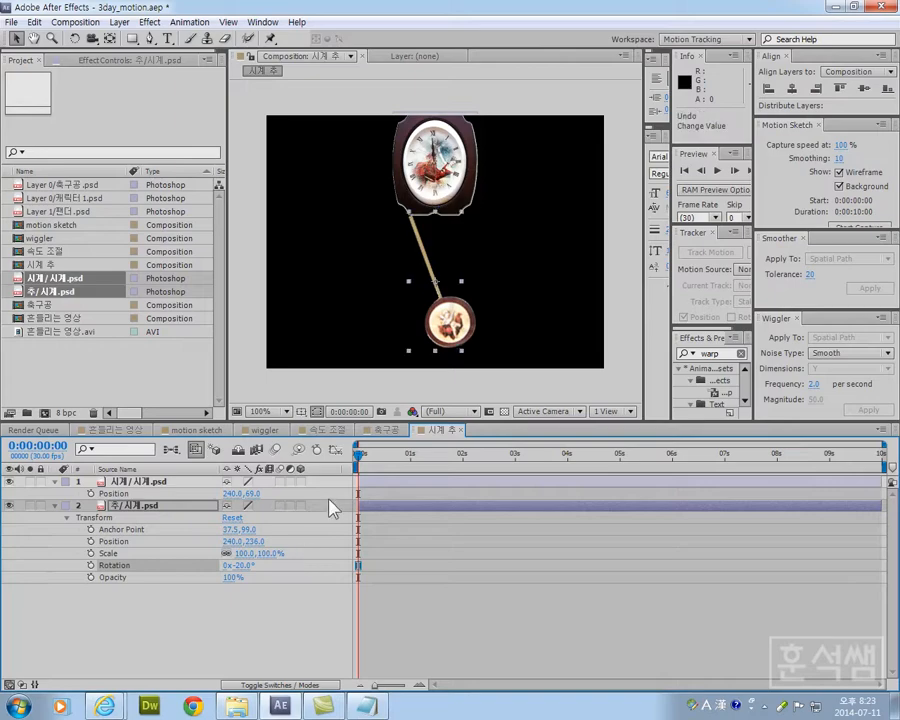
- Set the pendulum layer's vertical position to 228
click(254, 541)
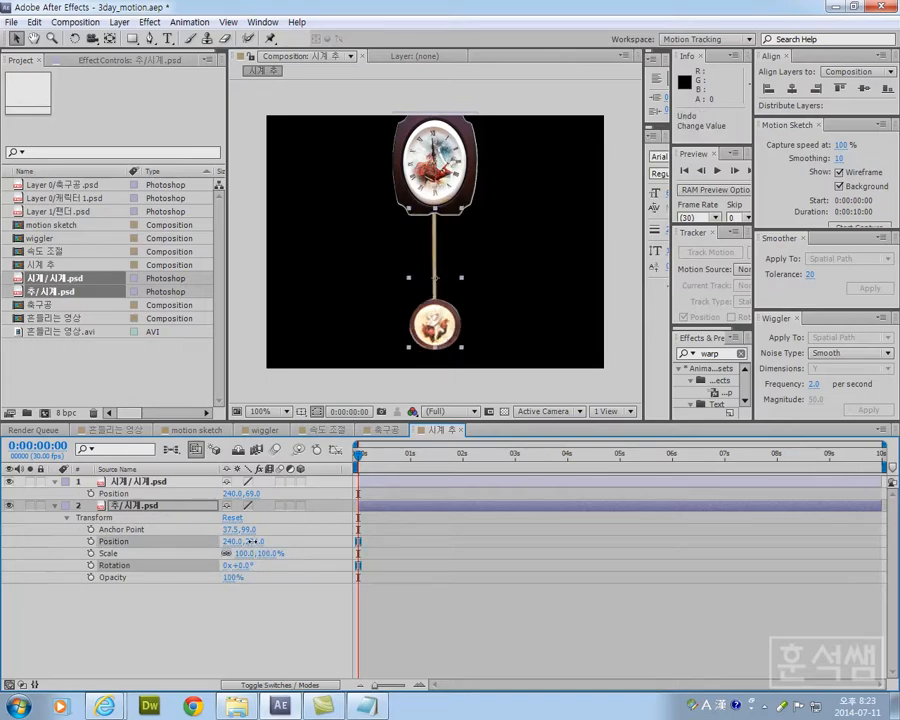
text(228)
key(Return)
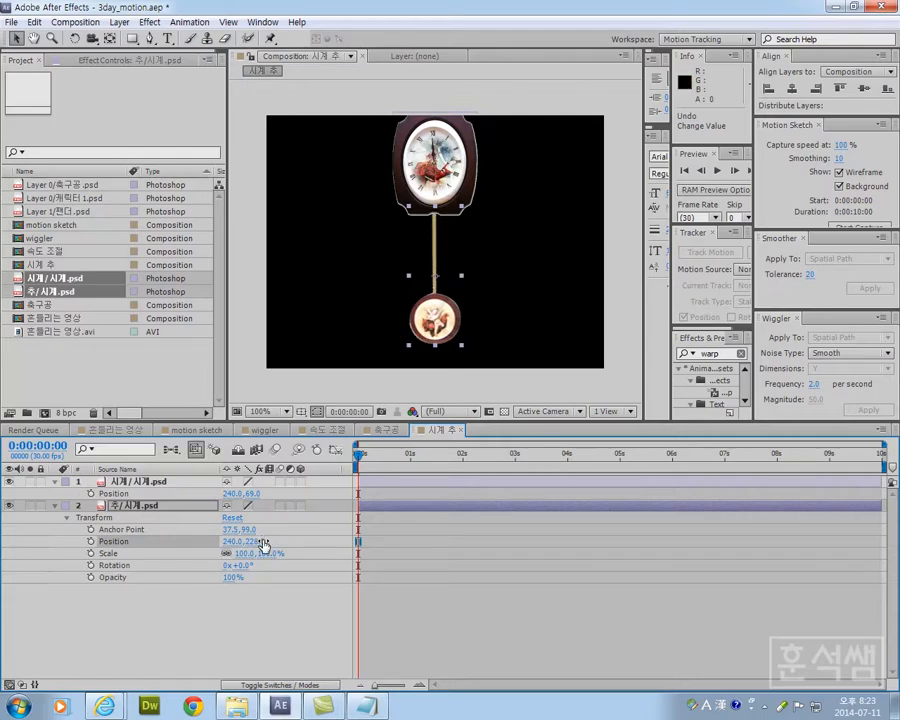
- Set the pendulum layer's vertical anchor point to 0 and move the layer up to a vertical position of 138
click(131, 529)
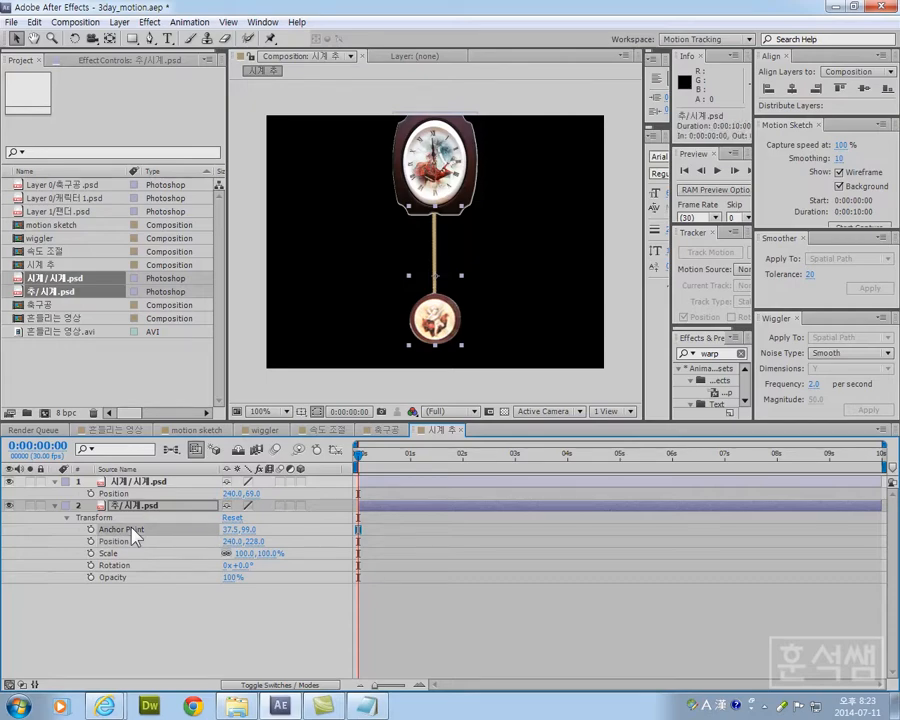
click(248, 529)
text(0)
key(Return)
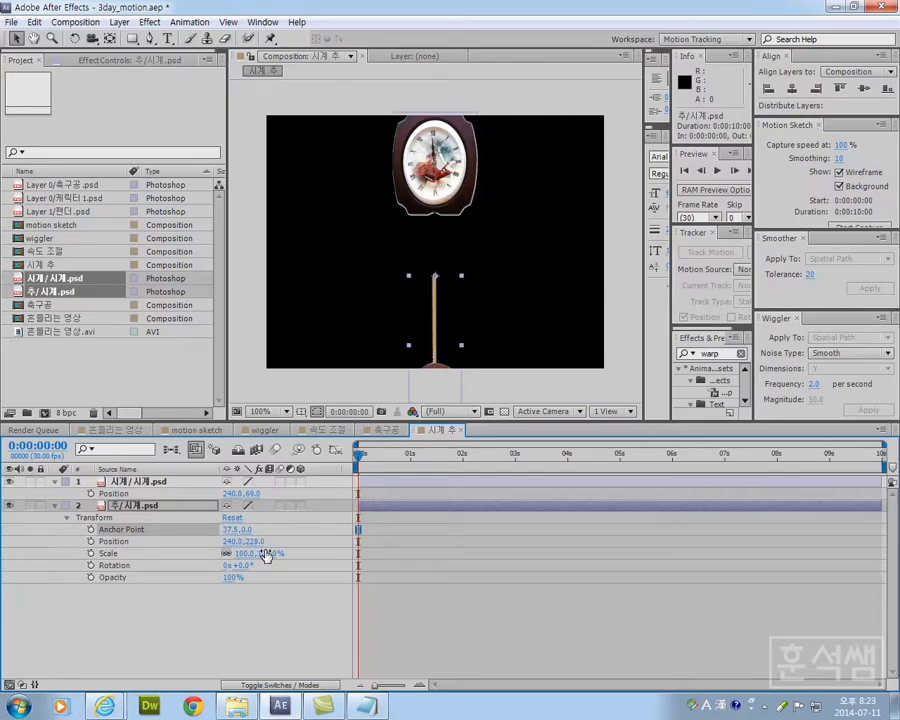
drag(257, 548, 193, 544)
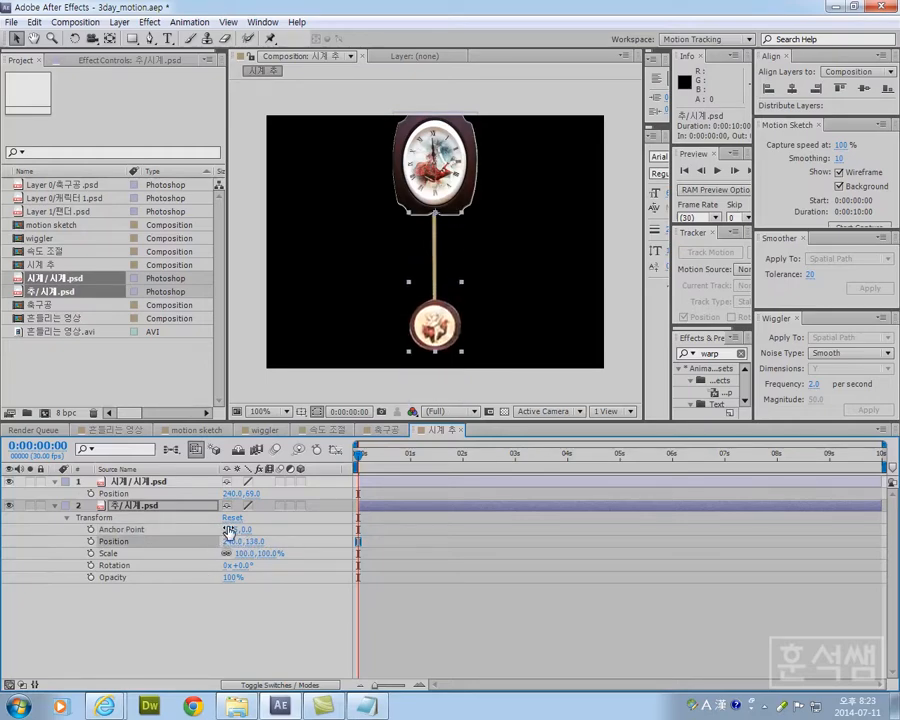
- Set the pendulum layer's horizontal anchor point to 36.5
click(229, 530)
text(5)
key(Return)
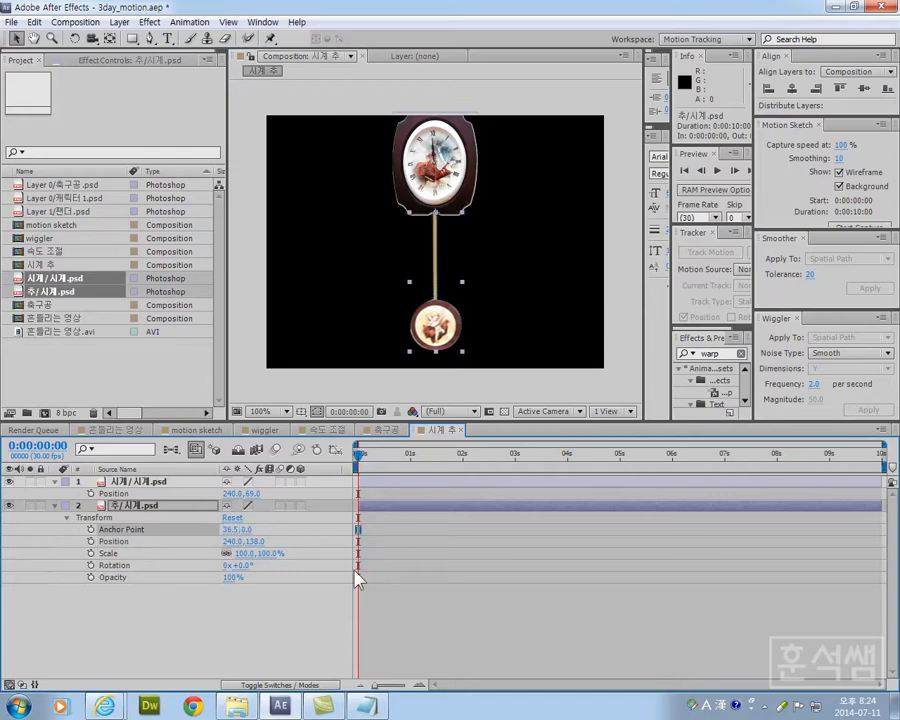
click(233, 530)
key(Return)
- Try rotating the pendulum layer about 9° around its new anchor point and reset the rotation to 0°
mouse_move(247, 565)
mouse_down()
mouse_move(269, 565)
mouse_move(206, 565)
mouse_move(275, 558)
mouse_move(206, 543)
mouse_move(270, 548)
mouse_move(225, 552)
mouse_move(236, 553)
mouse_up()
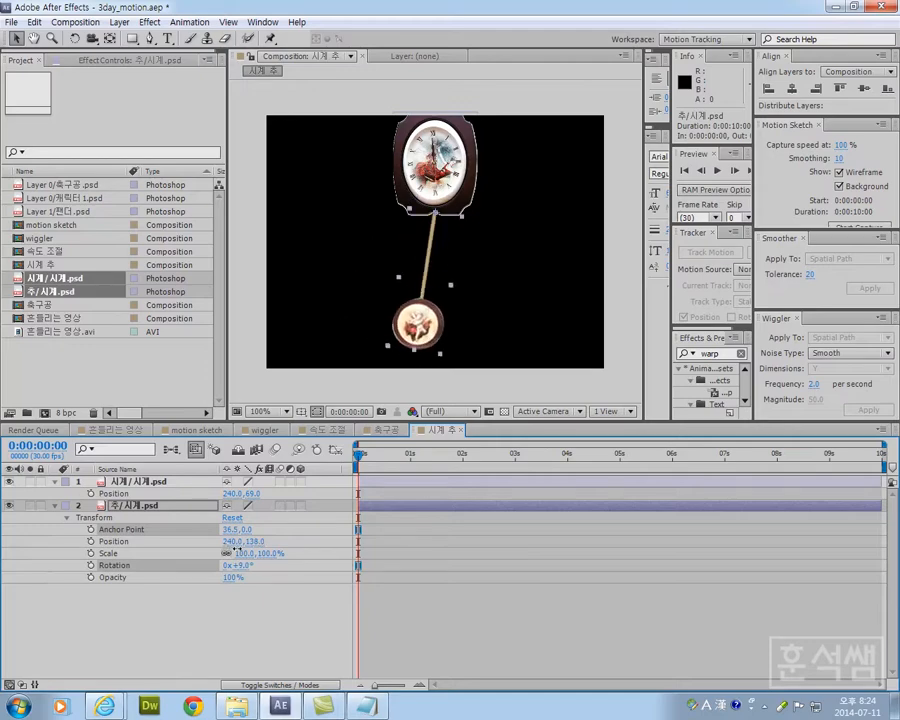
click(243, 565)
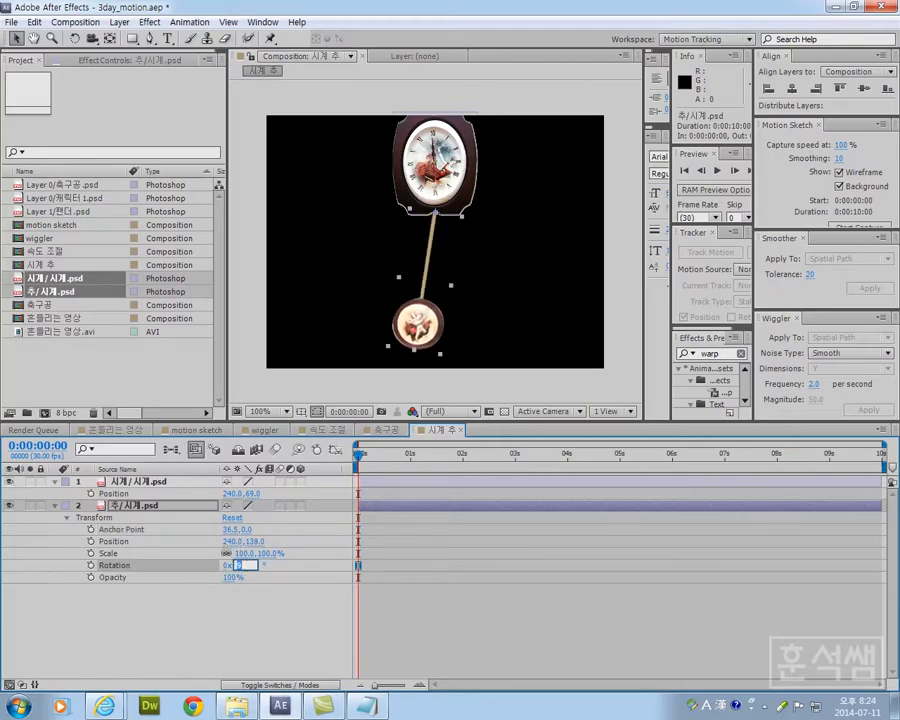
text(0x +0.0°)
key(Return)
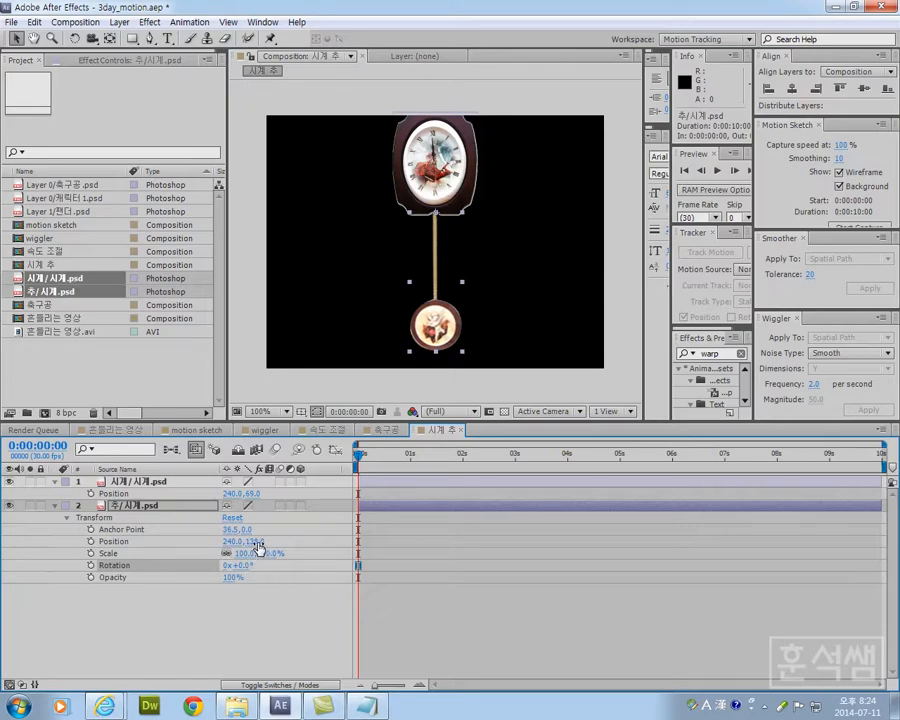
- Move the pendulum layer up to a vertical position of 128 and keyframe its rotation at 60° at 0 seconds
drag(257, 544, 253, 544)
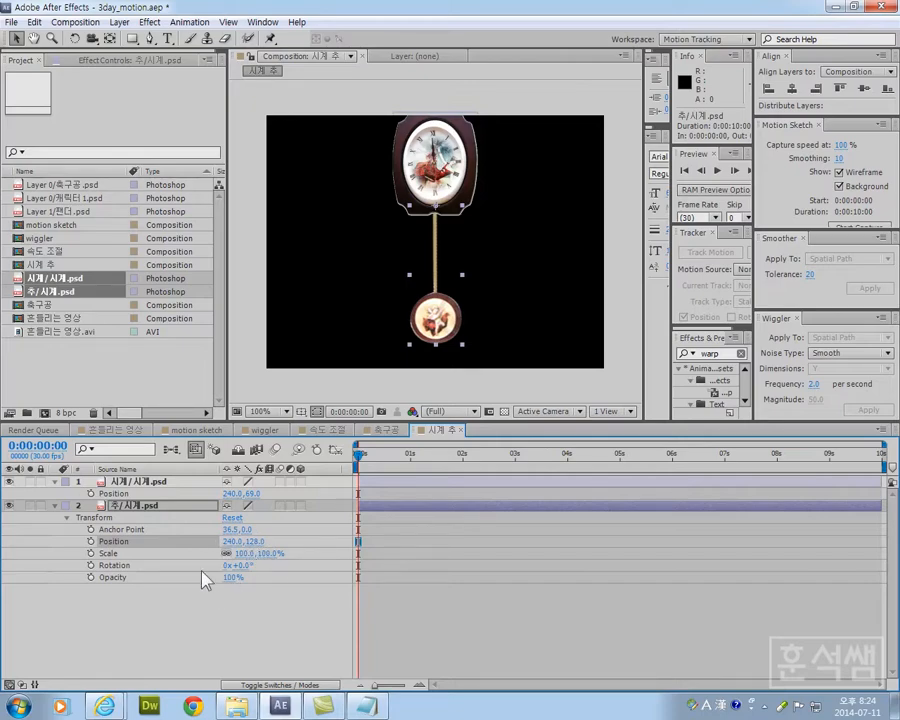
click(240, 565)
text(60)
key(Return)
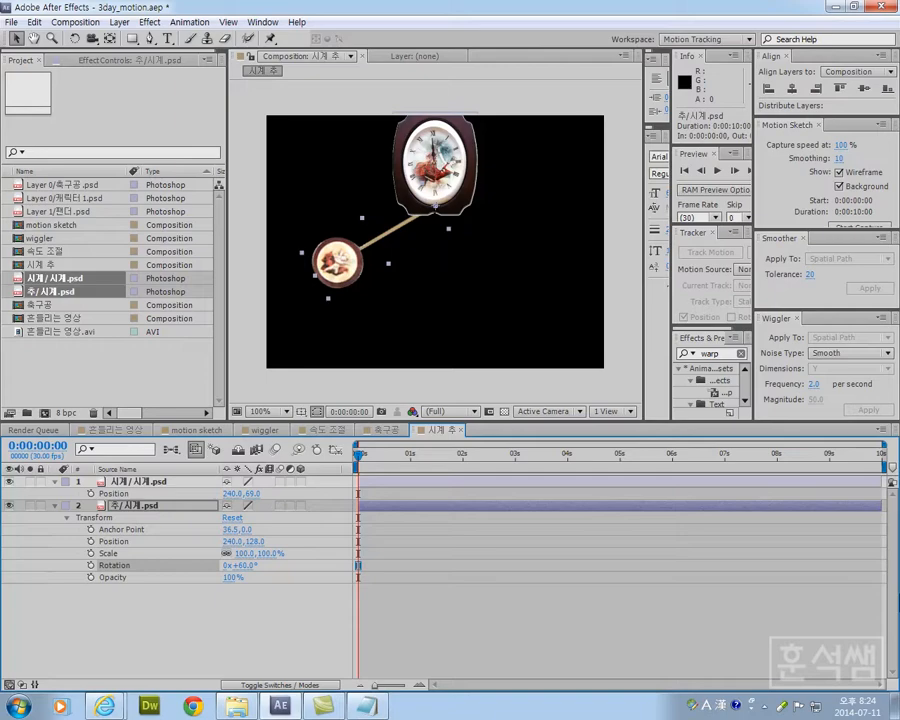
click(91, 565)
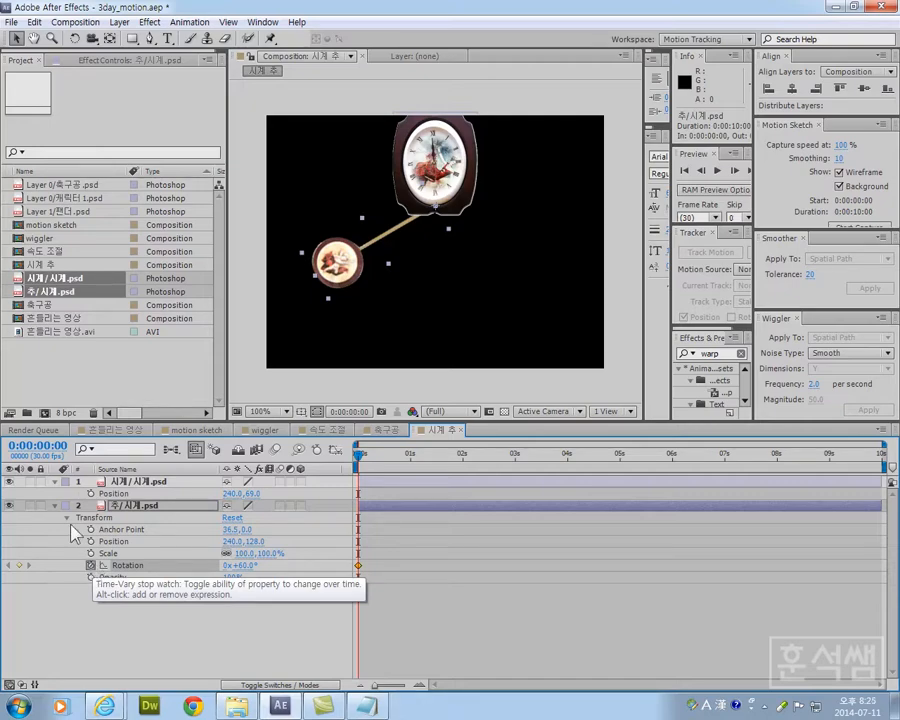
- Add a rotation keyframe holding 60° for the pendulum layer at 2 seconds
click(37, 446)
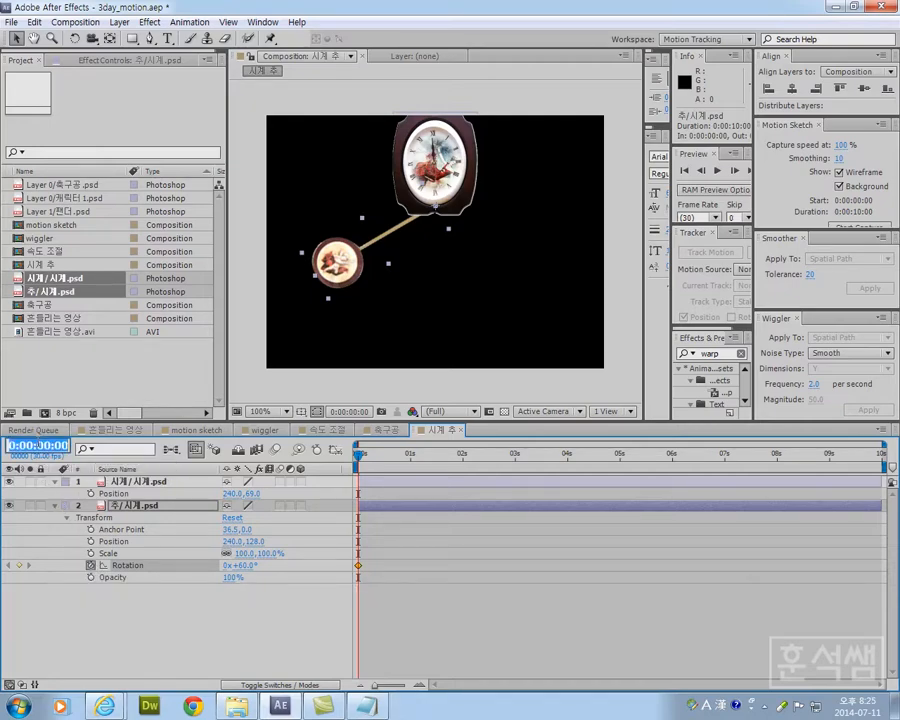
text(200)
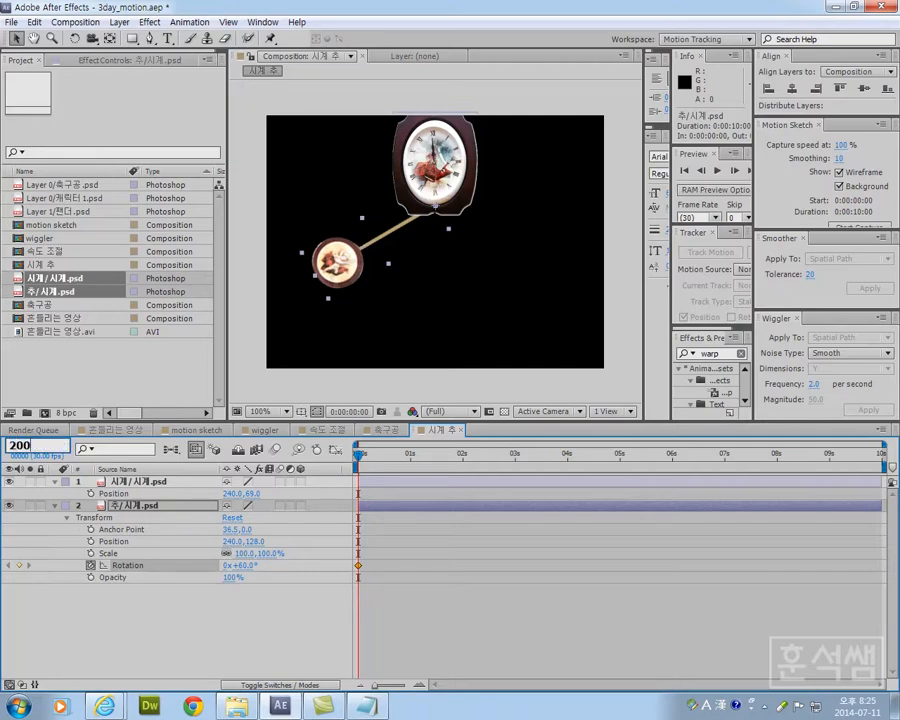
key(Return)
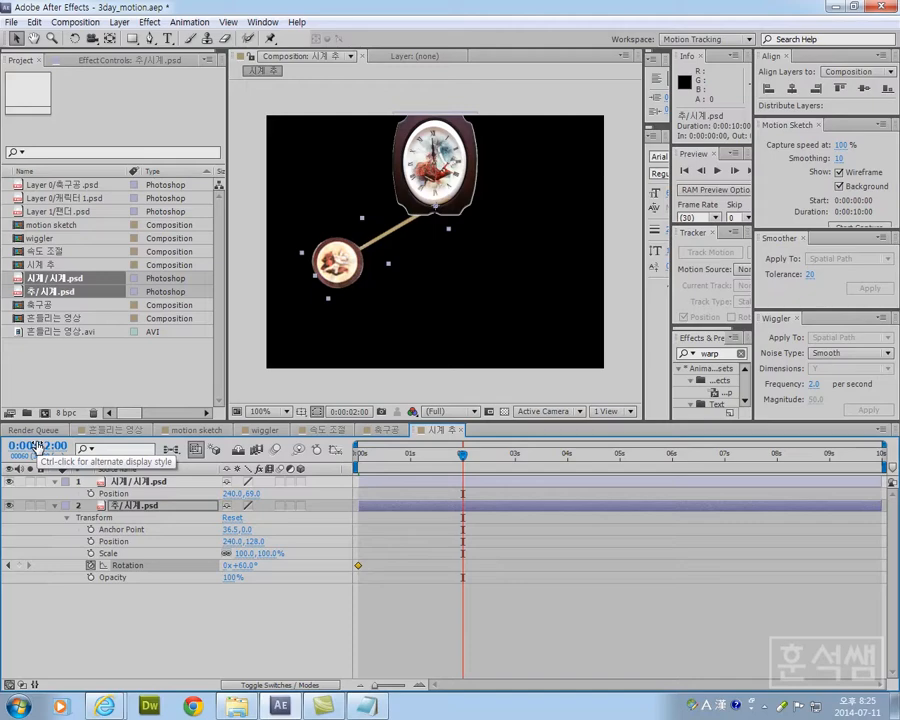
click(18, 566)
- Keyframe the pendulum layer's rotation at -60° at 1 second
click(38, 446)
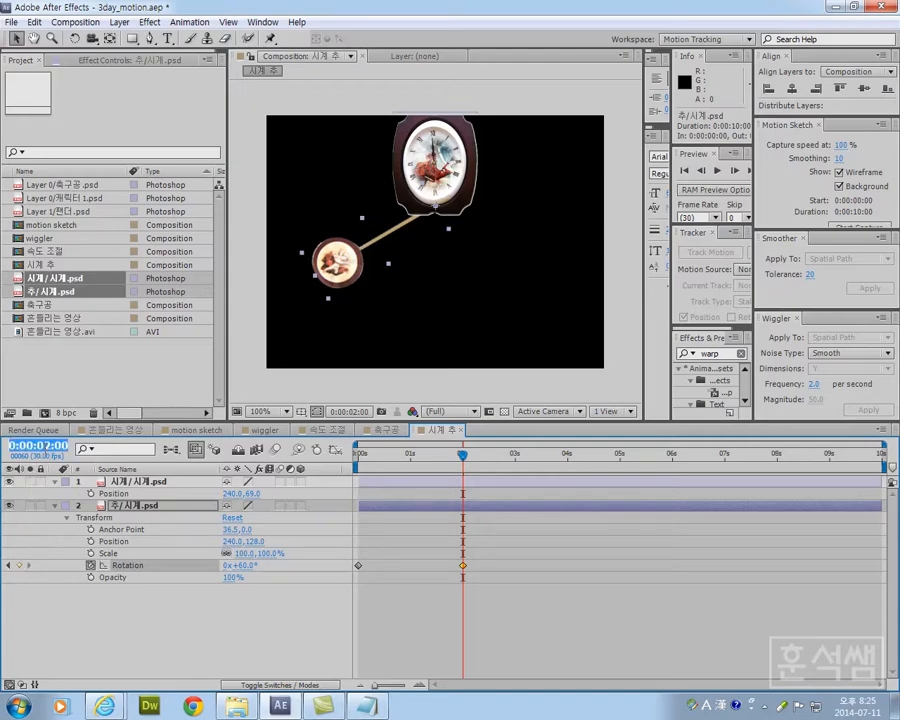
text(100)
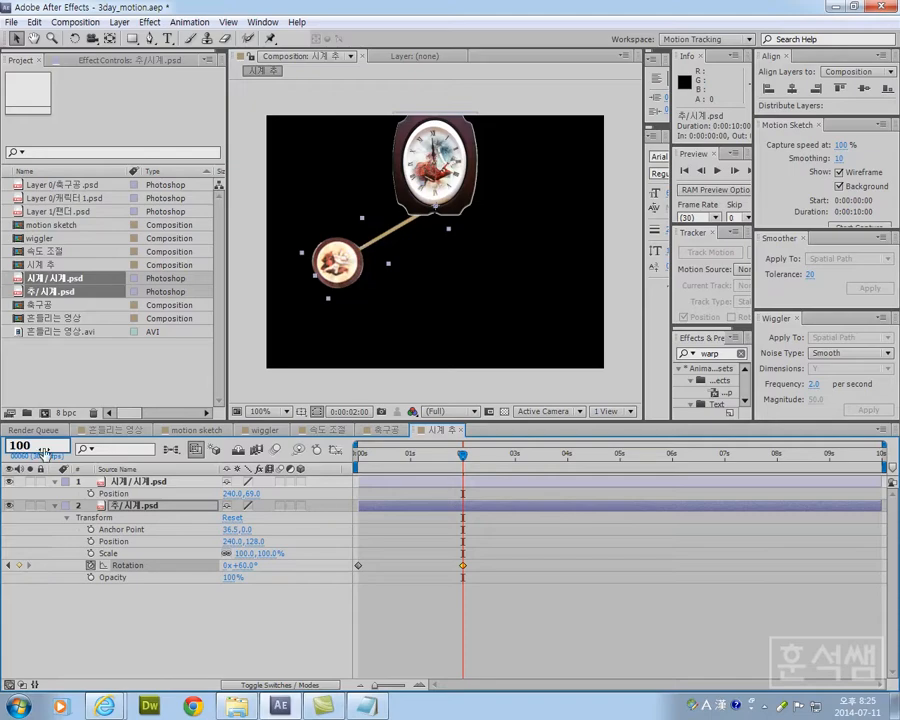
key(Return)
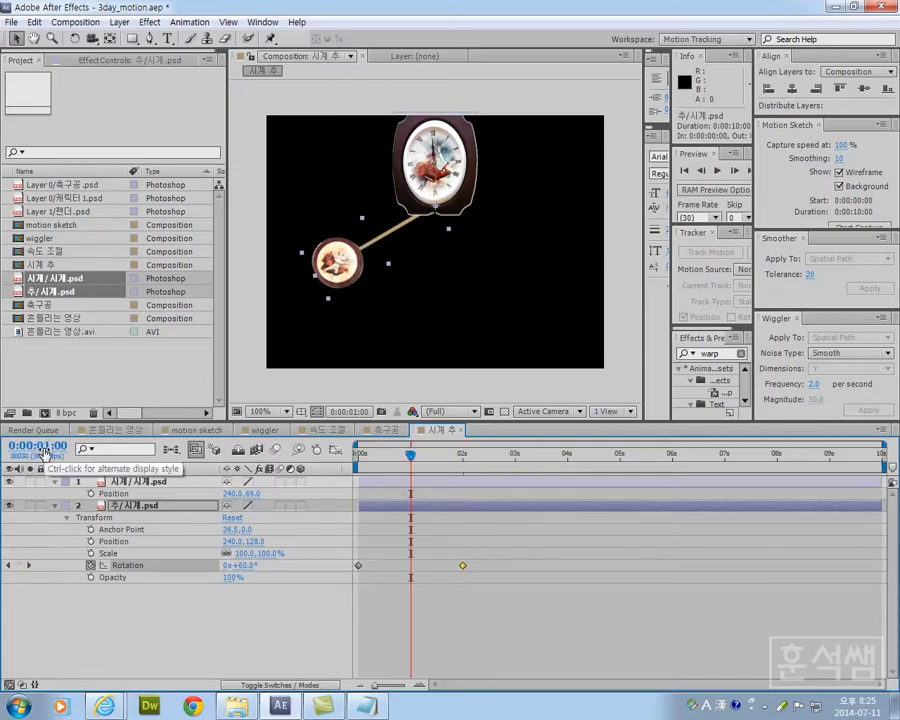
click(245, 565)
text(-60)
key(Return)
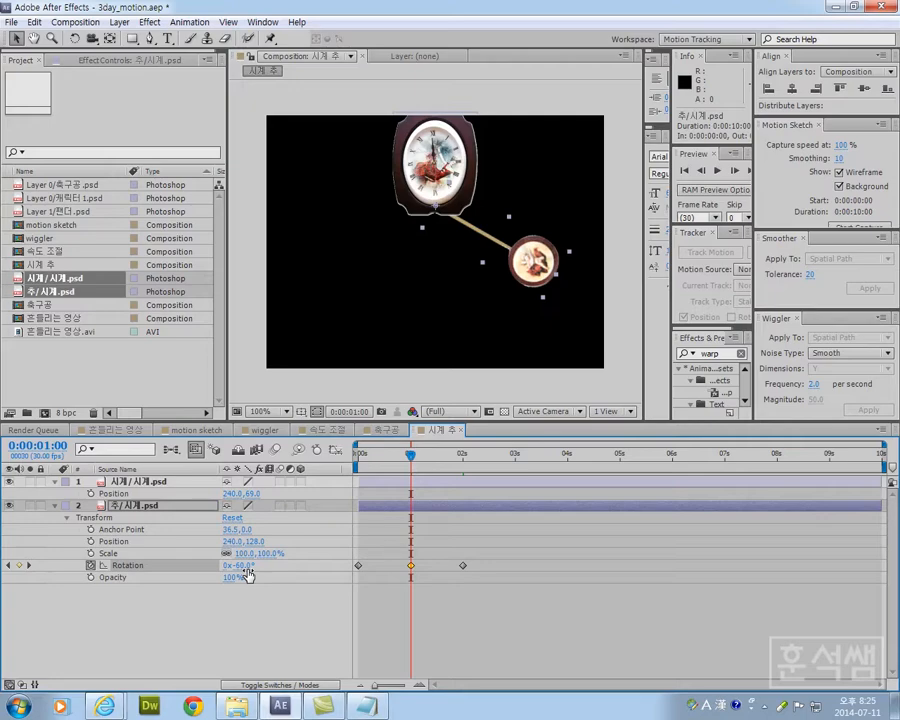
- Play the pendulum swing from the start of the composition several times to check its motion
click(359, 457)
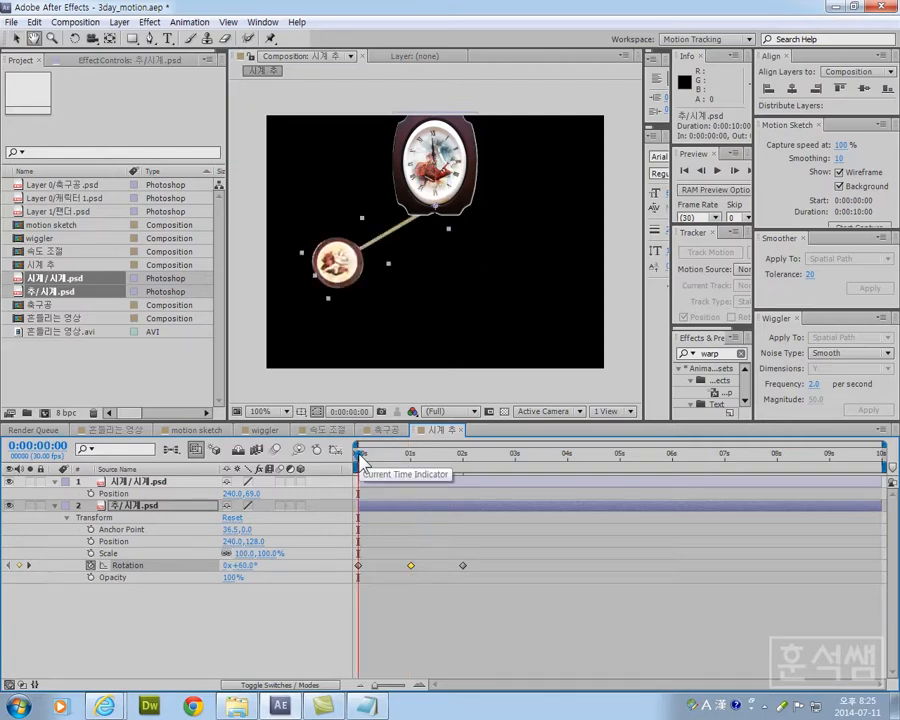
key(space)
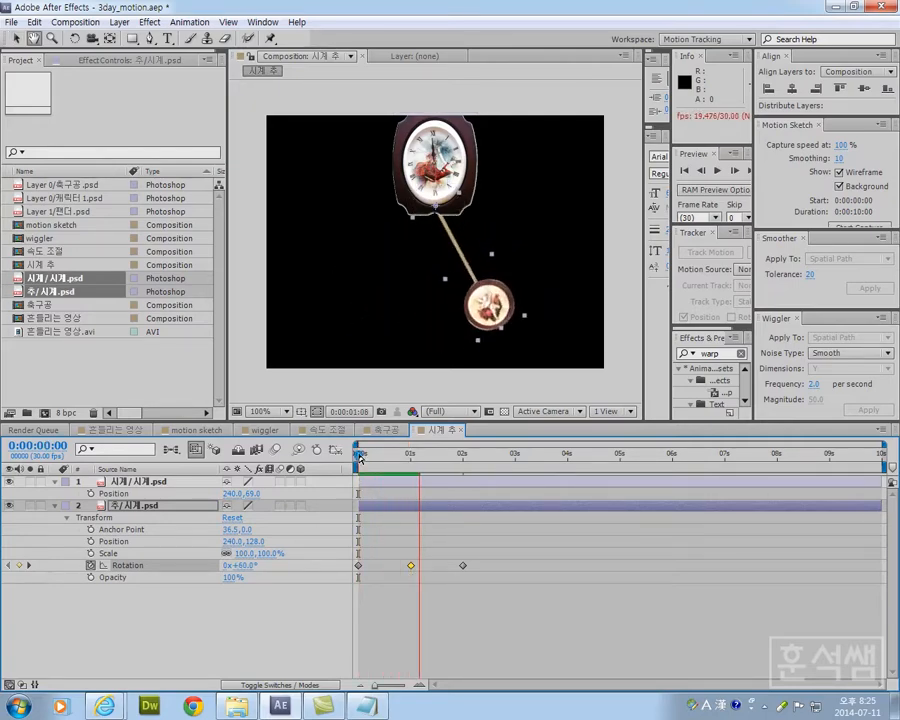
key(space)
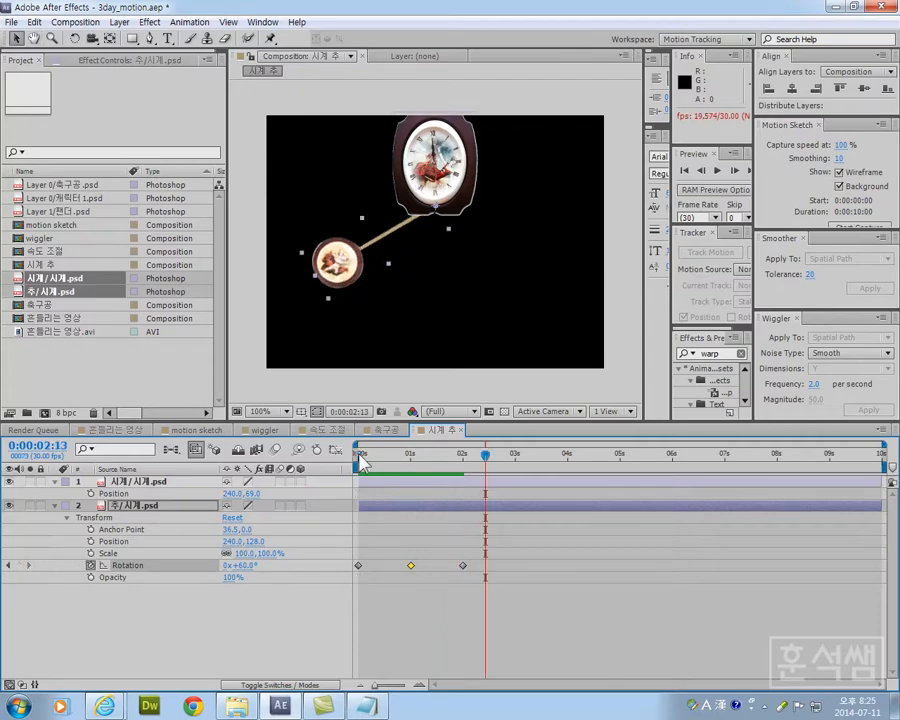
click(359, 457)
key(space)
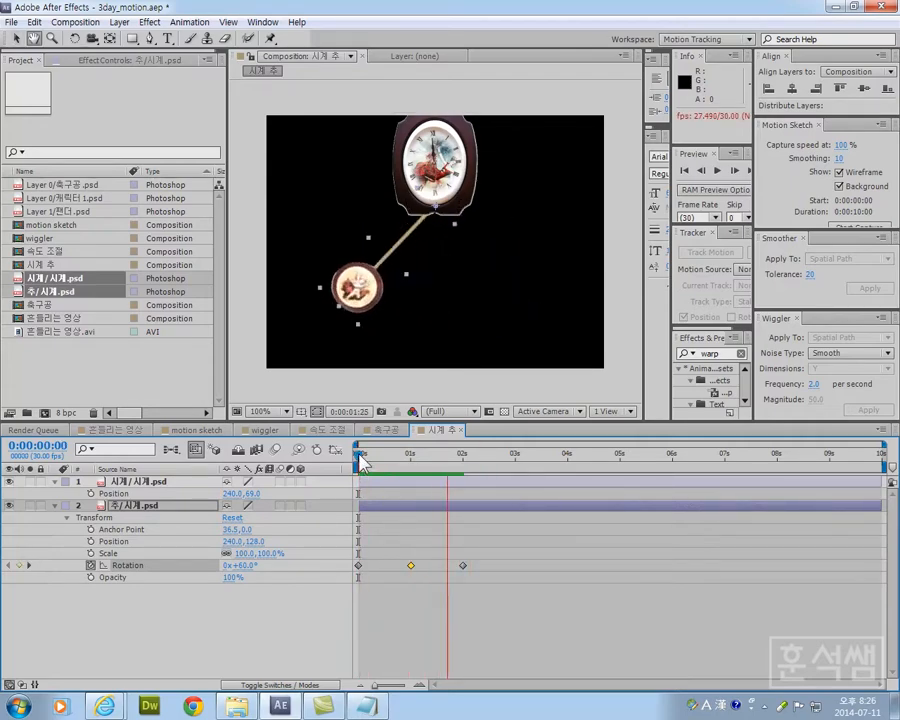
key(space)
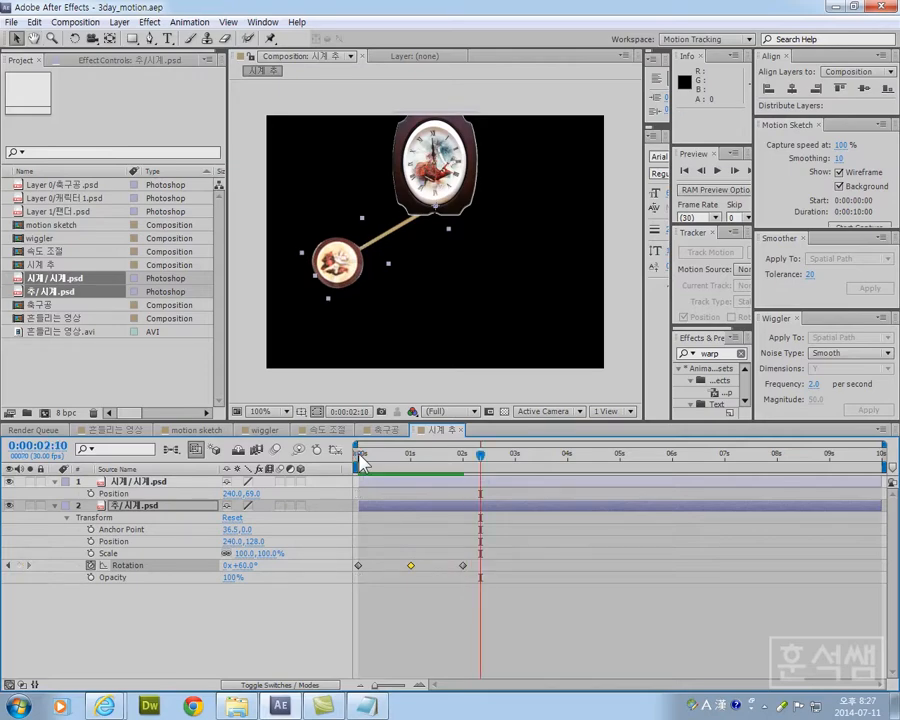
click(358, 457)
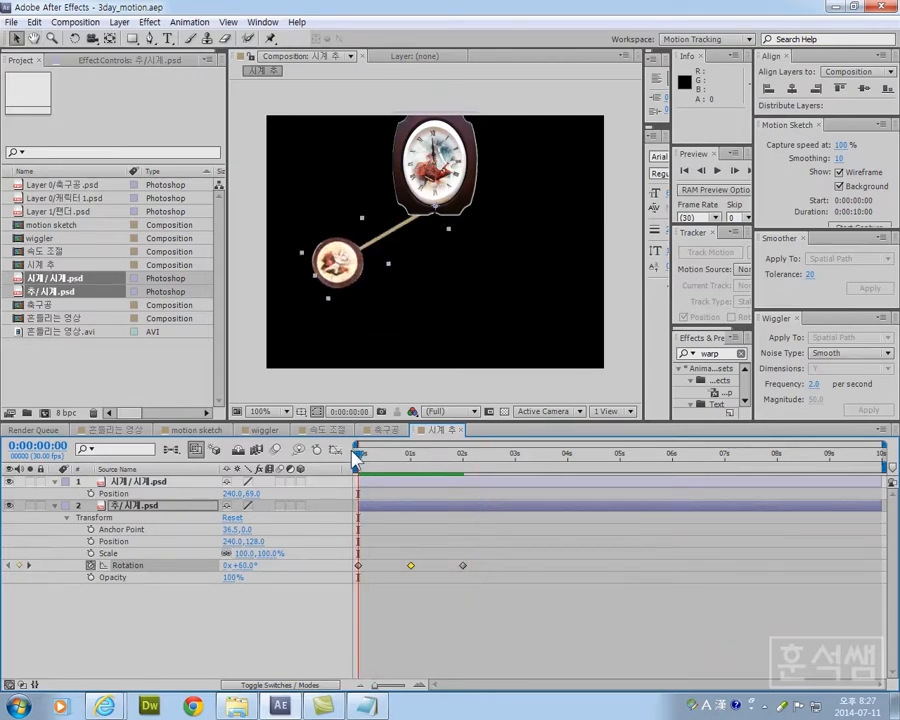
key(space)
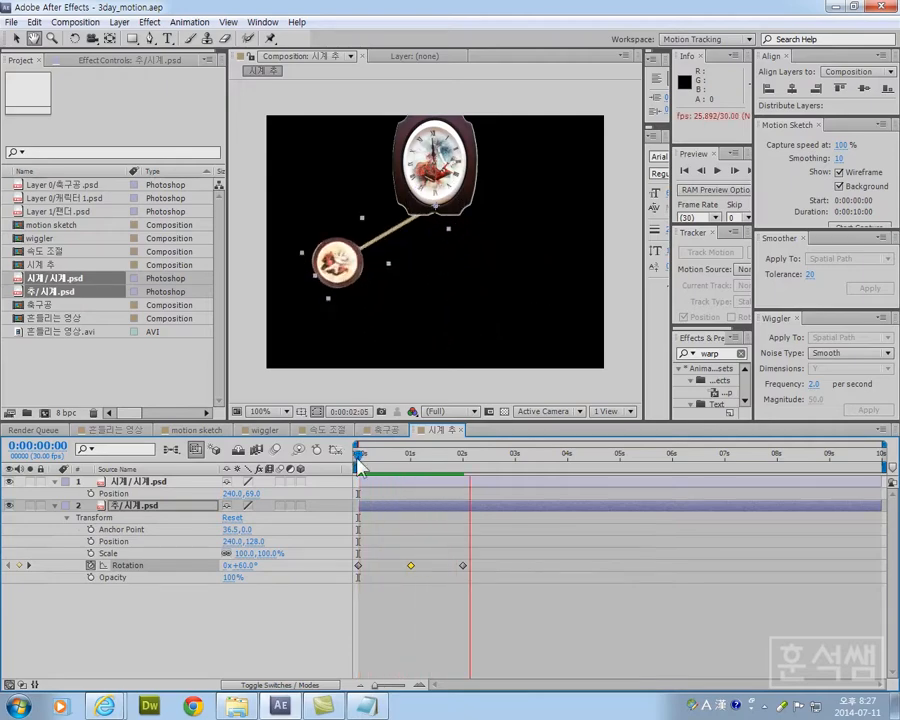
key(space)
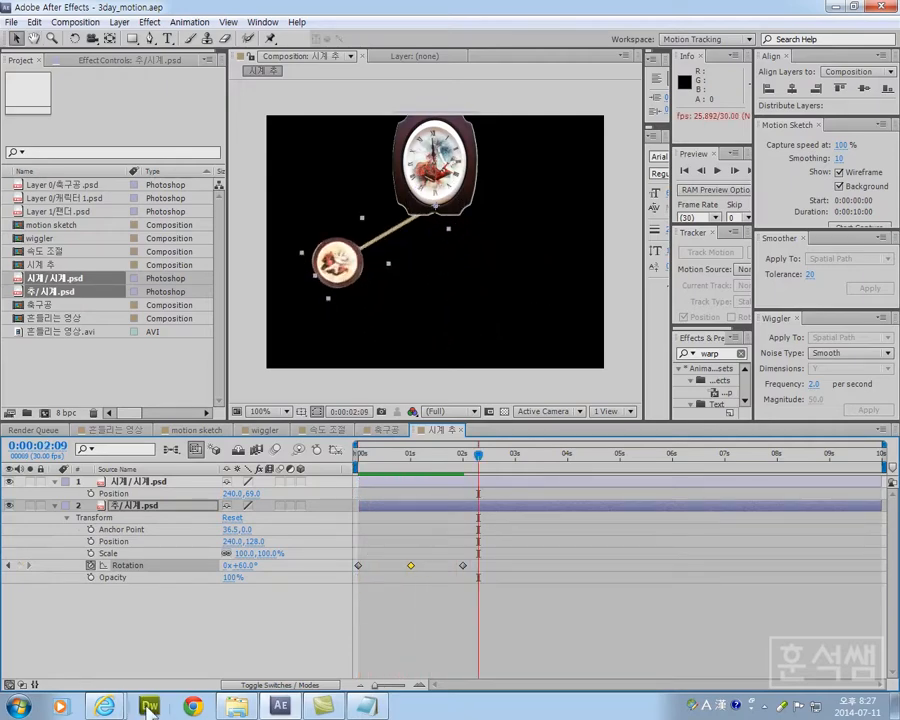
- Show the pendulum's rotation in the Graph Editor as a value graph and enlarge the timeline area
click(131, 566)
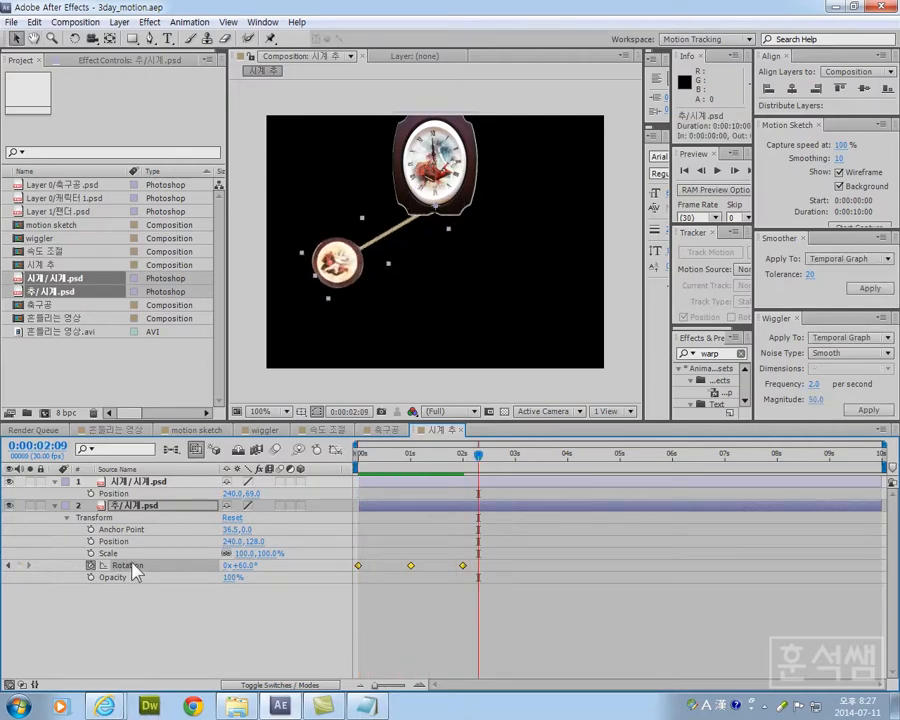
click(336, 452)
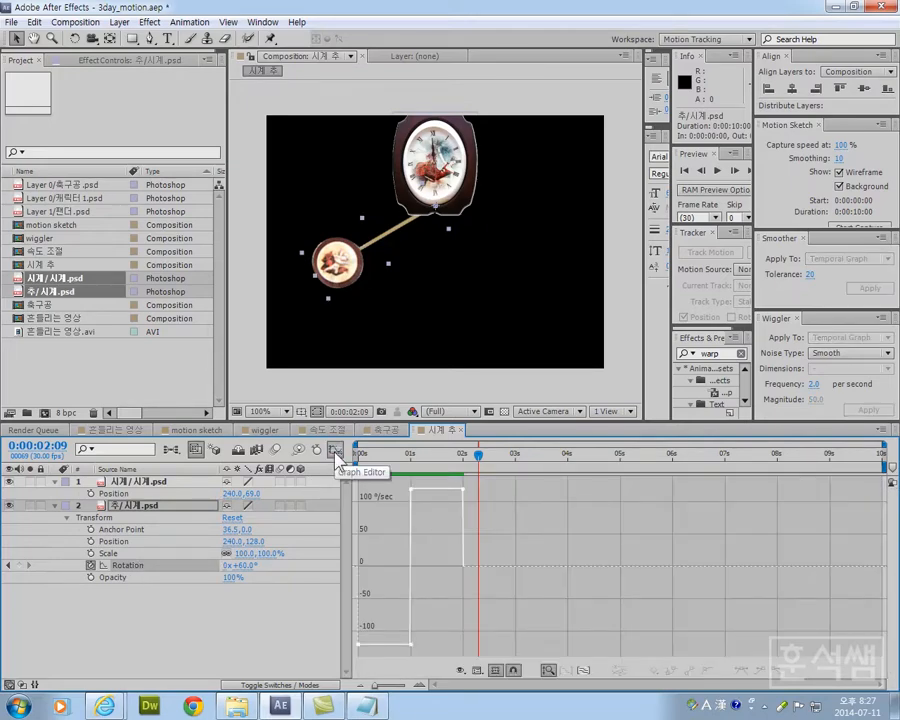
drag(362, 420, 362, 383)
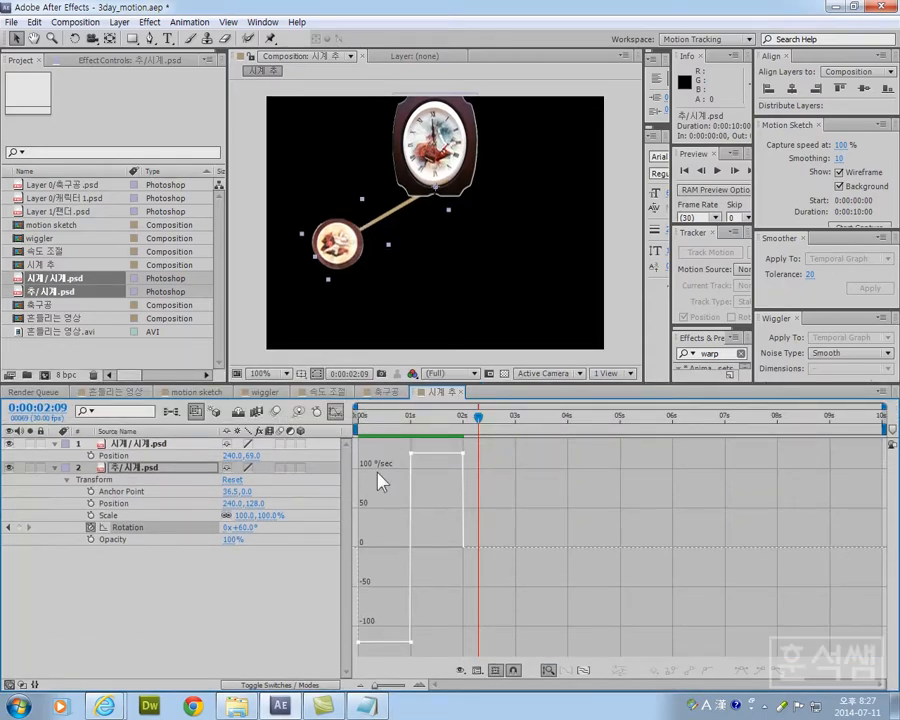
mouse_move(410, 476)
right_click(384, 462)
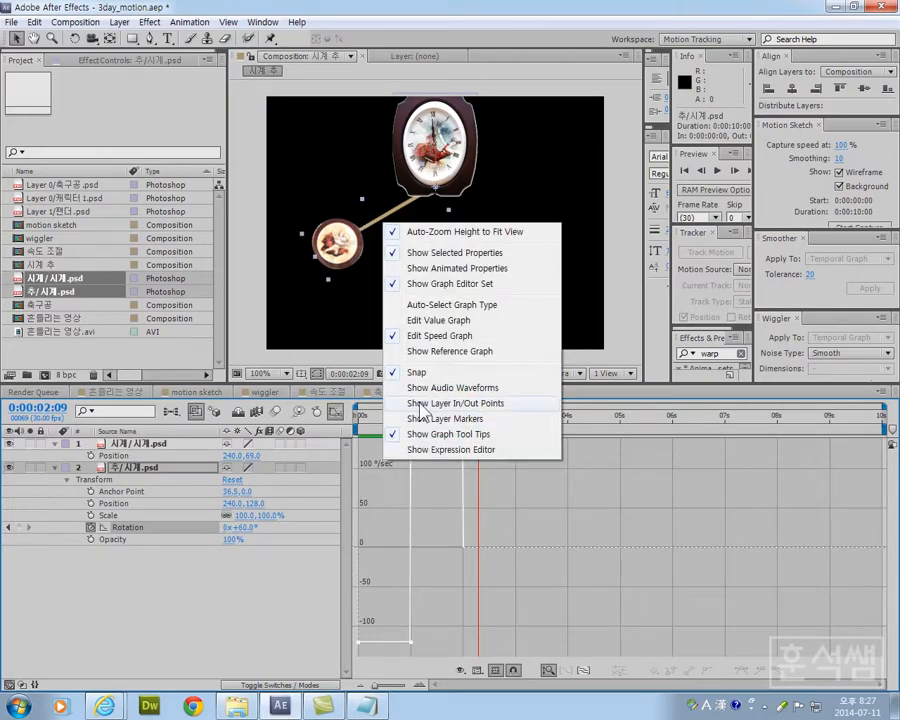
click(464, 322)
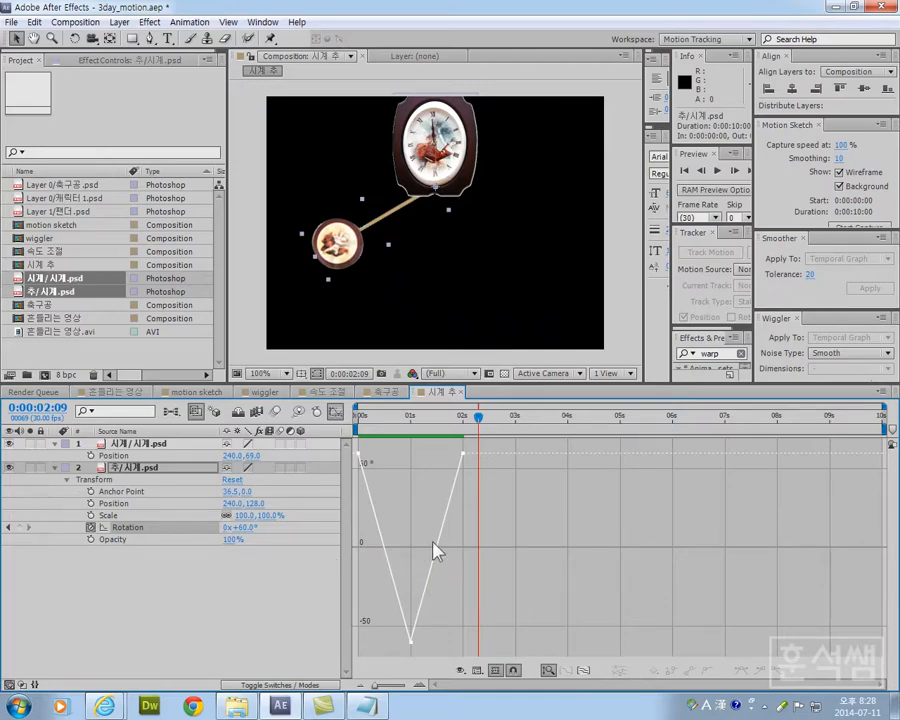
- Scrub and play the swing between 0 and 2 seconds to compare the pendulum's motion with its rotation value graph
right_click(426, 476)
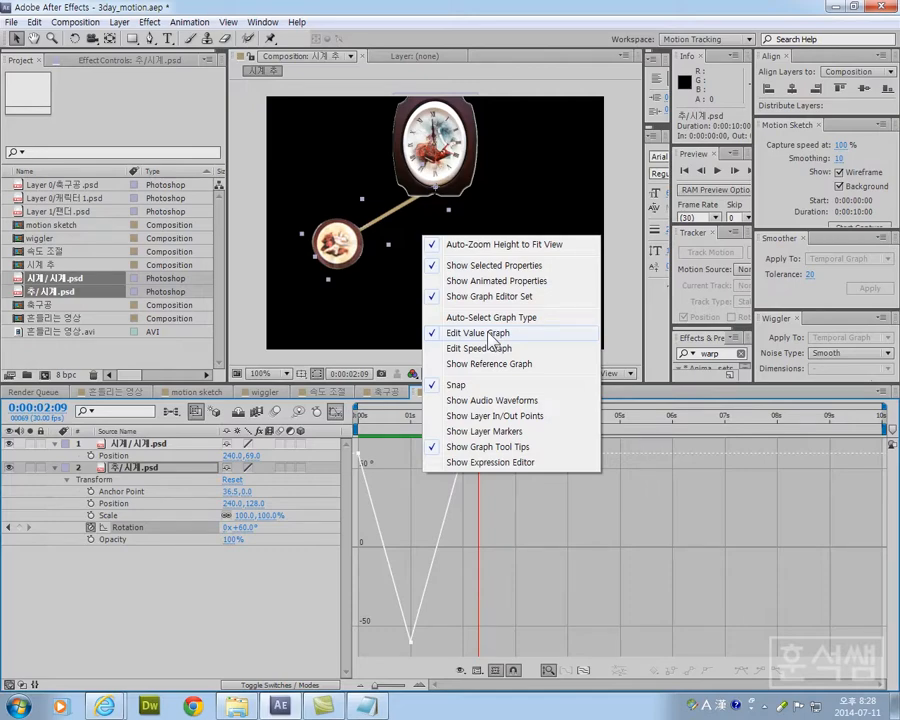
click(362, 418)
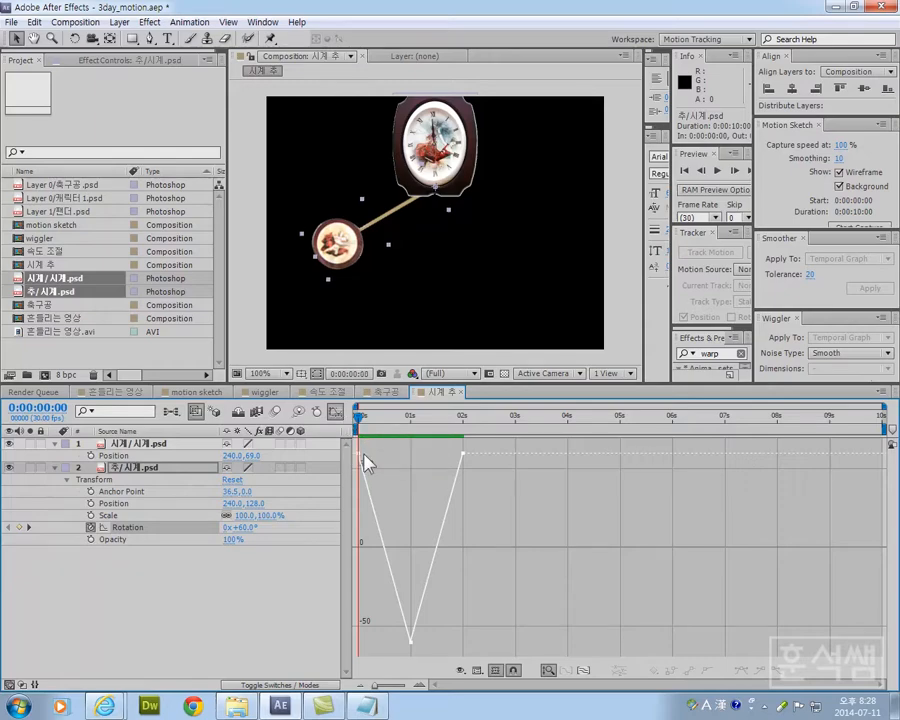
drag(364, 421, 418, 440)
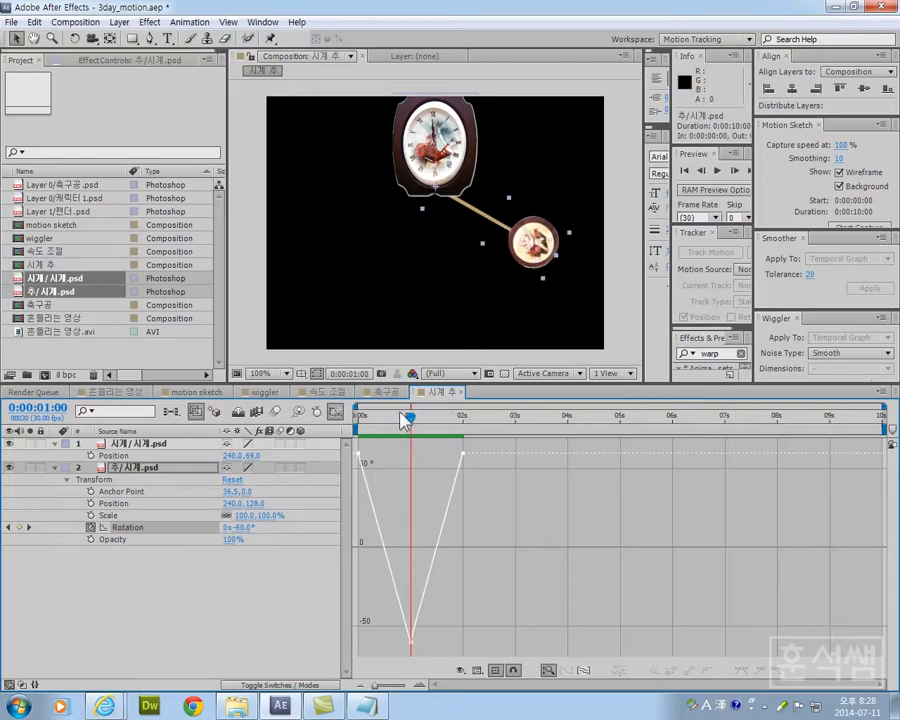
mouse_move(403, 417)
mouse_down()
mouse_move(412, 421)
mouse_move(396, 422)
mouse_up()
key(space)
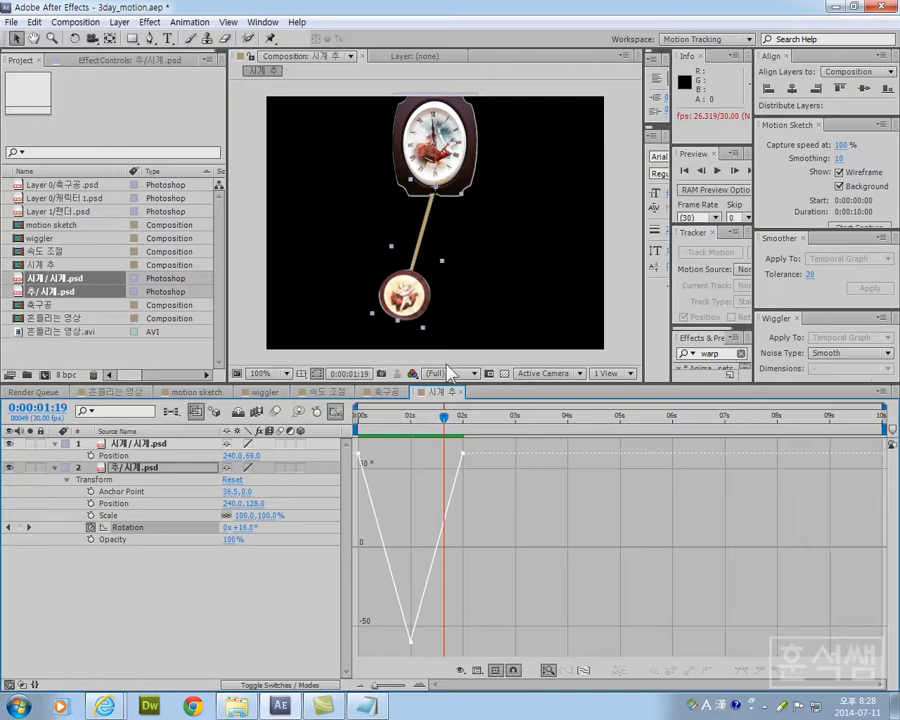
- Select all of the pendulum's rotation keyframes, switching their transform box off and back on
click(128, 528)
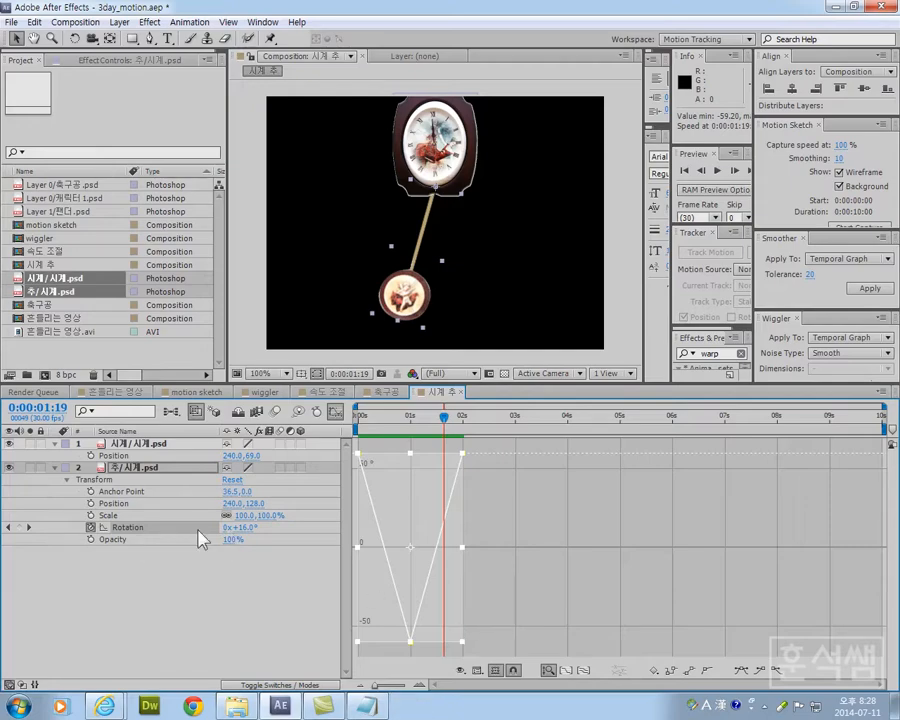
click(497, 670)
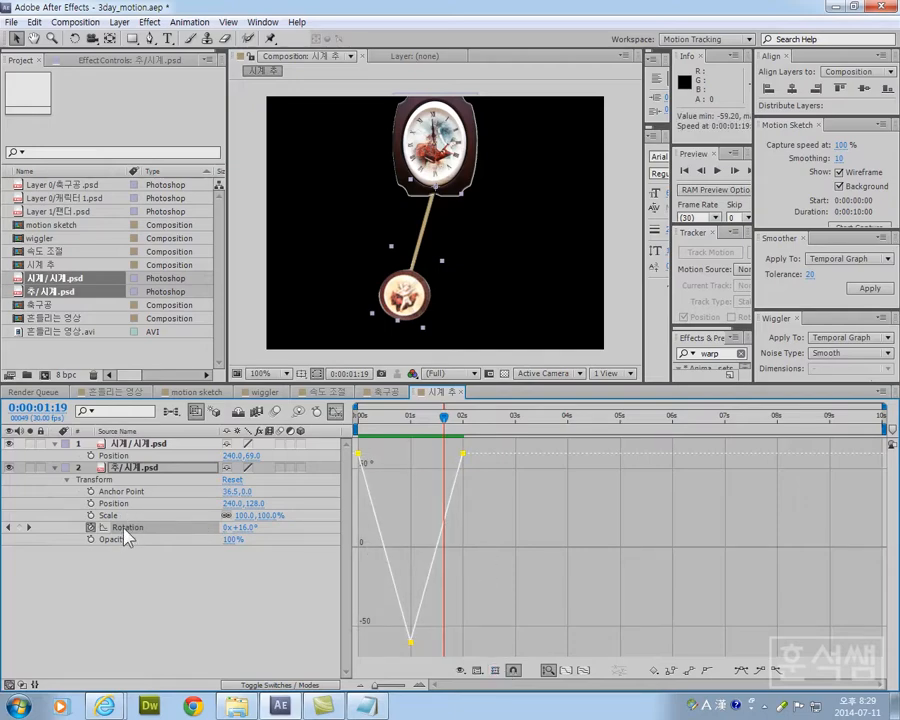
click(495, 671)
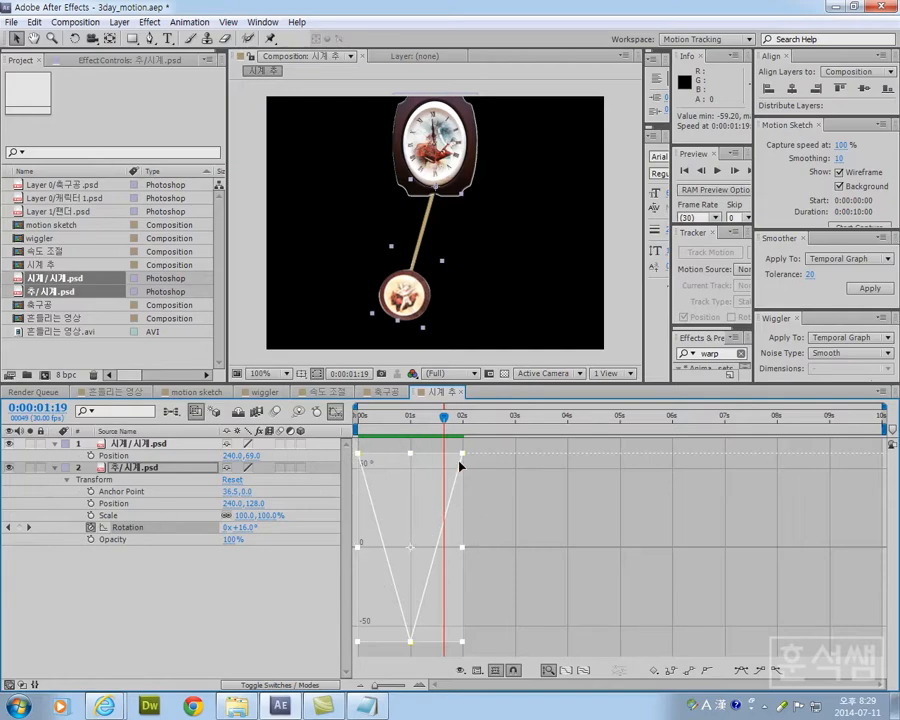
- Paste copies of the three rotation keyframes at 2, 4, 6 and 8 seconds to repeat the swing up to 10 seconds
click(463, 416)
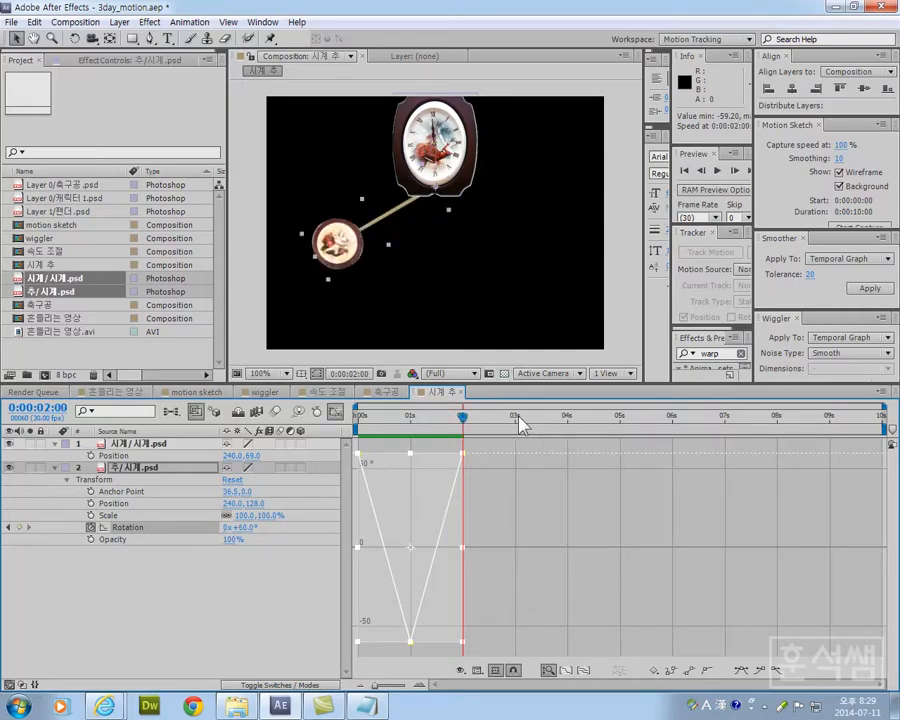
key(ctrl+v)
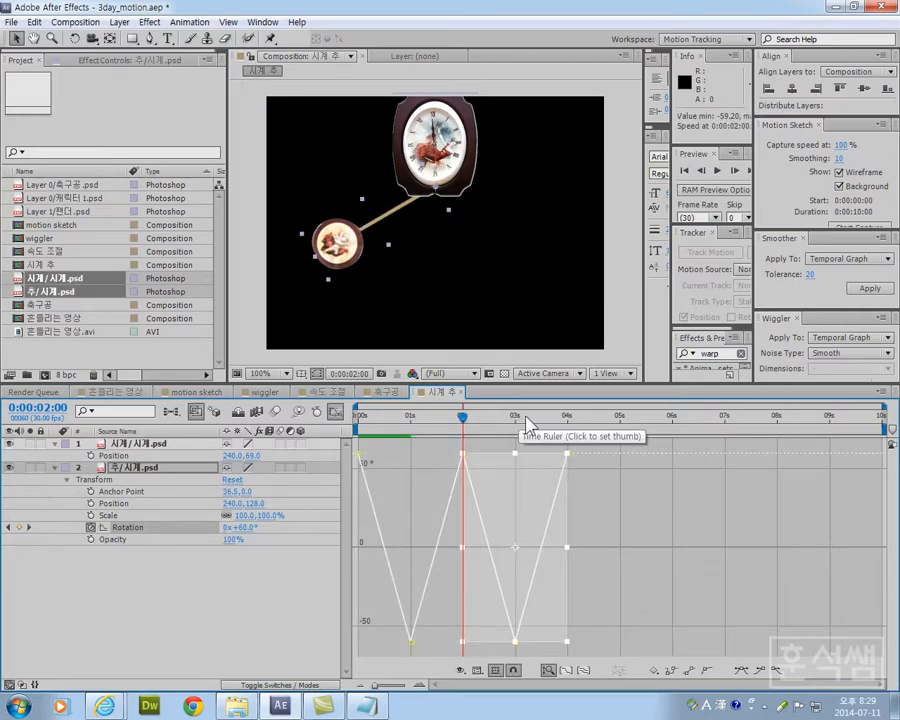
click(567, 419)
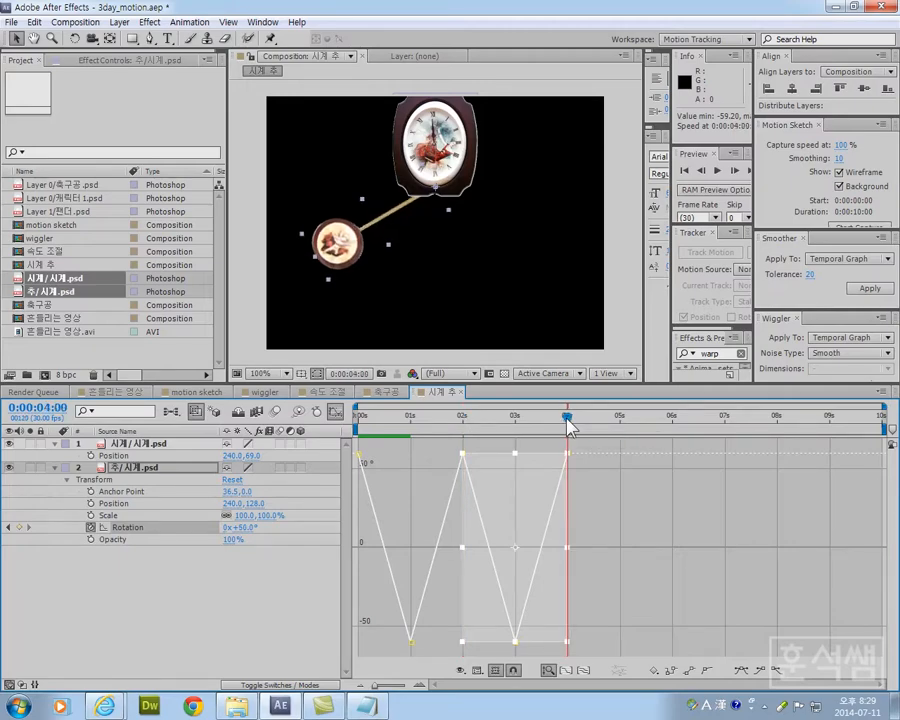
key(ctrl+v)
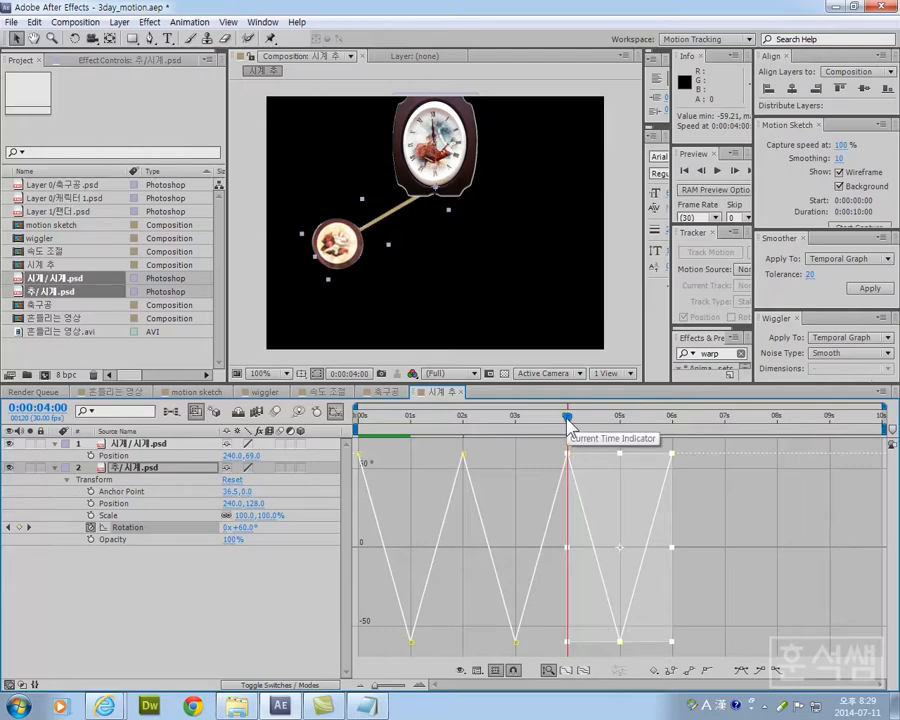
click(671, 420)
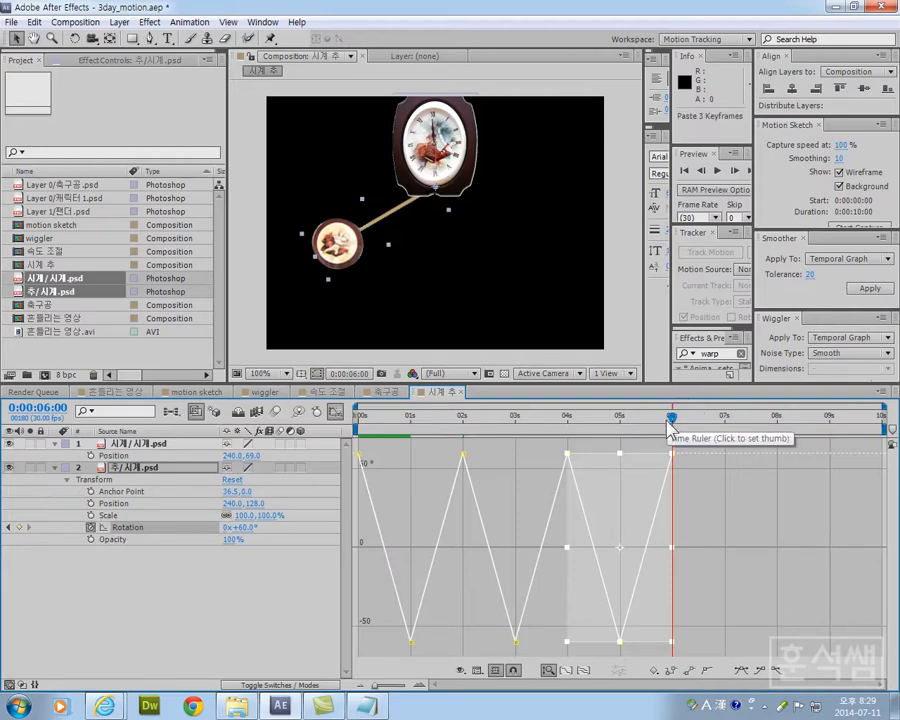
key(ctrl+v)
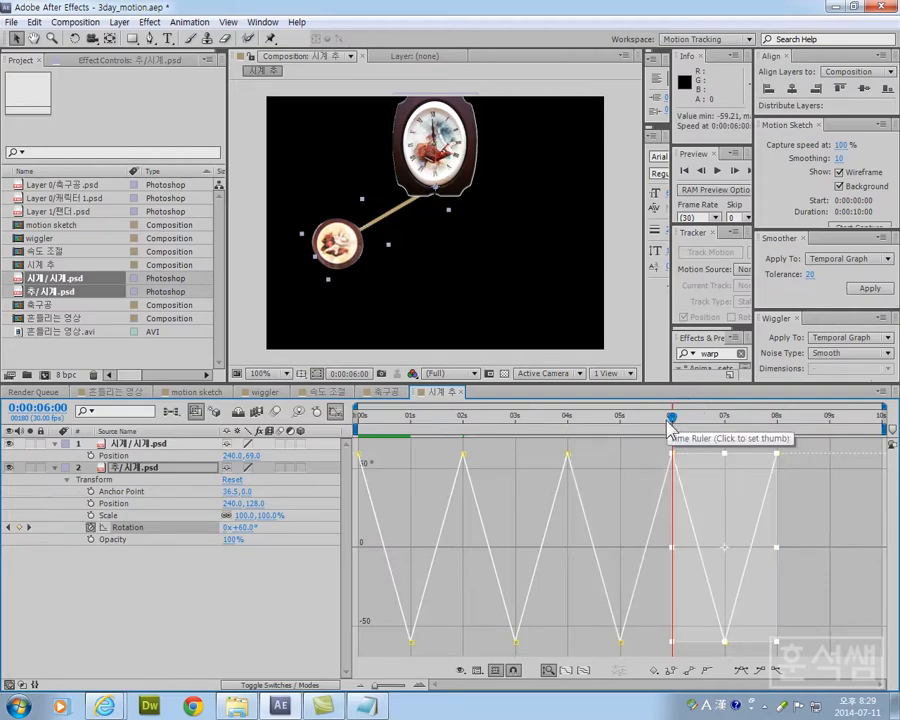
click(778, 420)
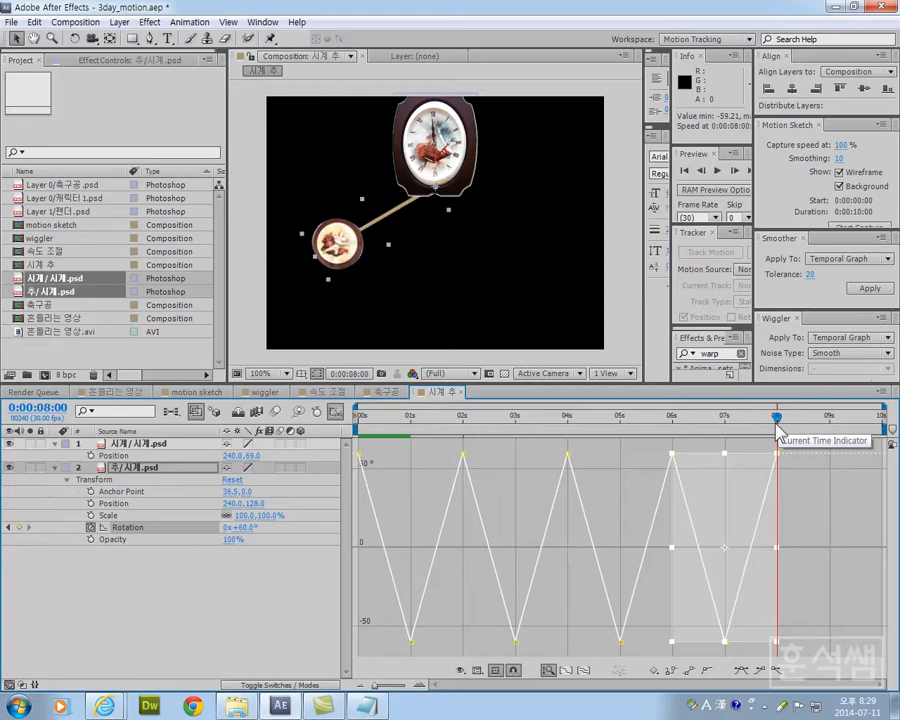
key(ctrl+v)
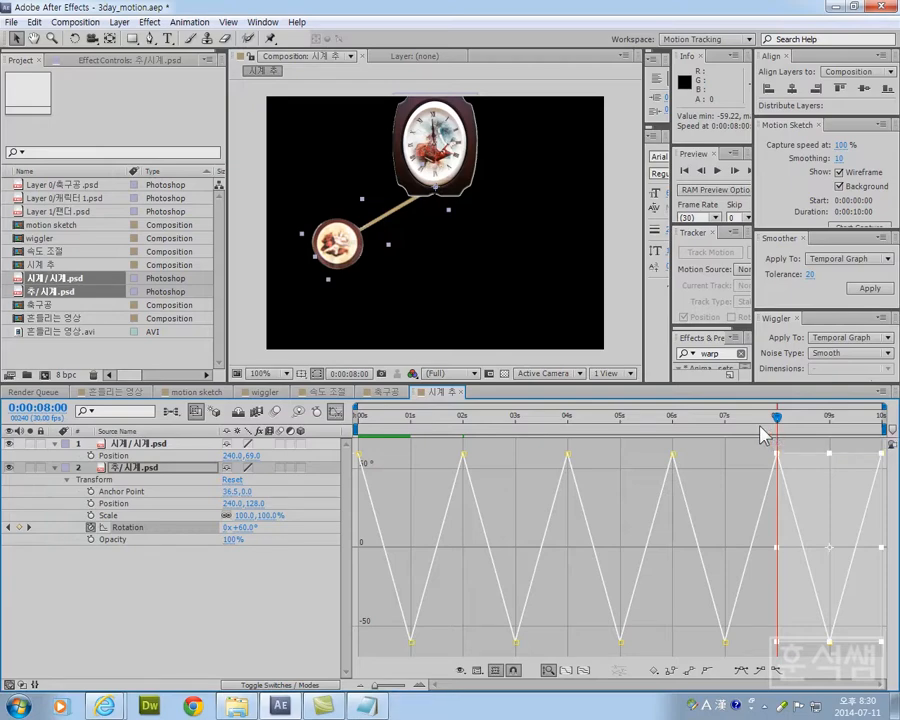
click(705, 461)
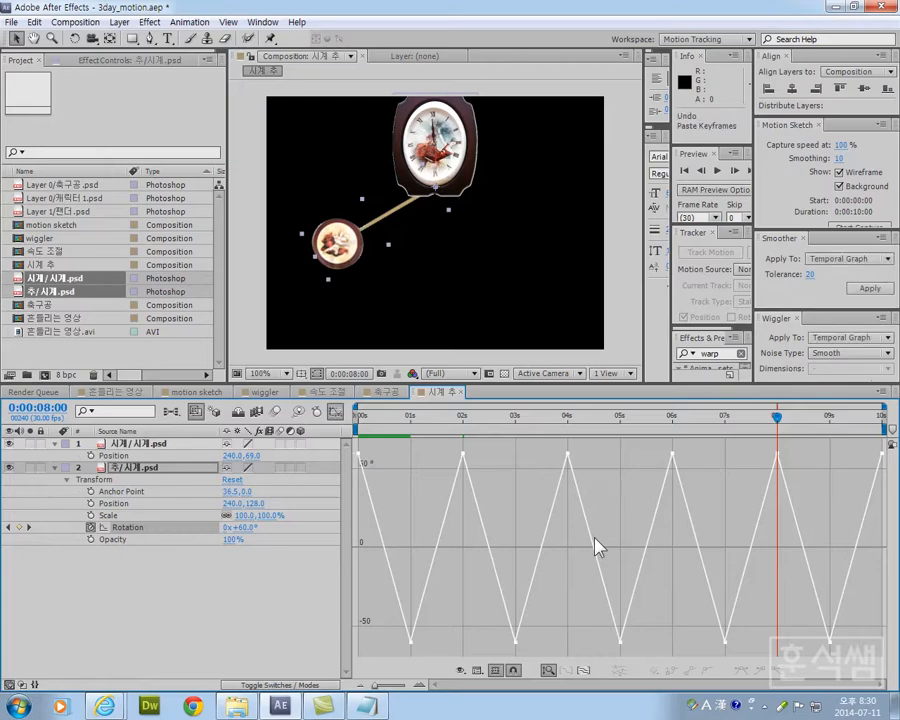
- Undo all the pasted rotation keyframes, going back to the single swing that ends at 2 seconds
key(ctrl+z)
key(ctrl+z)
key(ctrl+z)
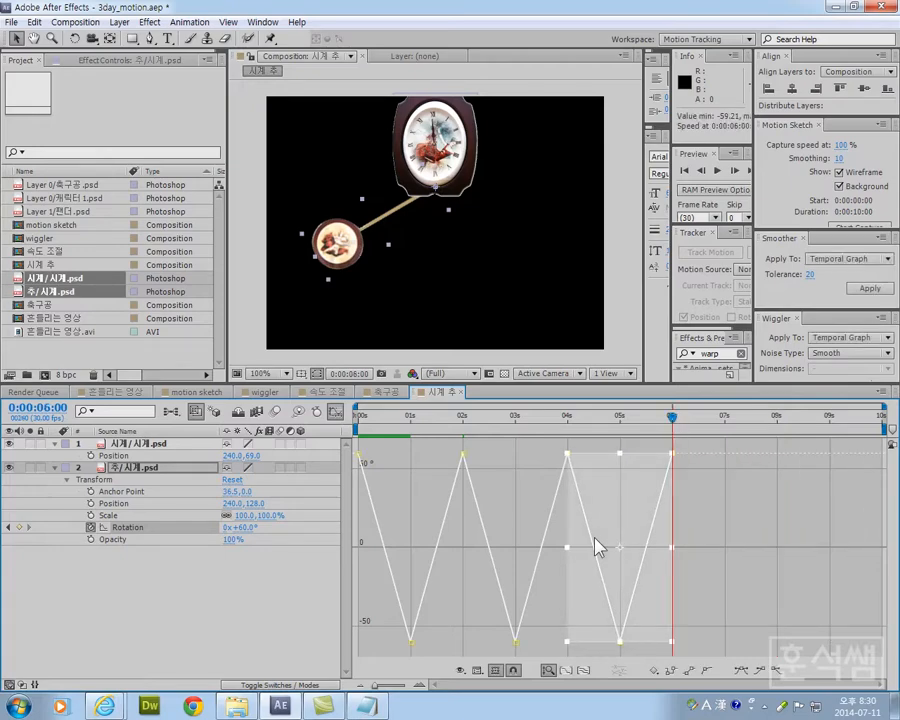
key(ctrl+z)
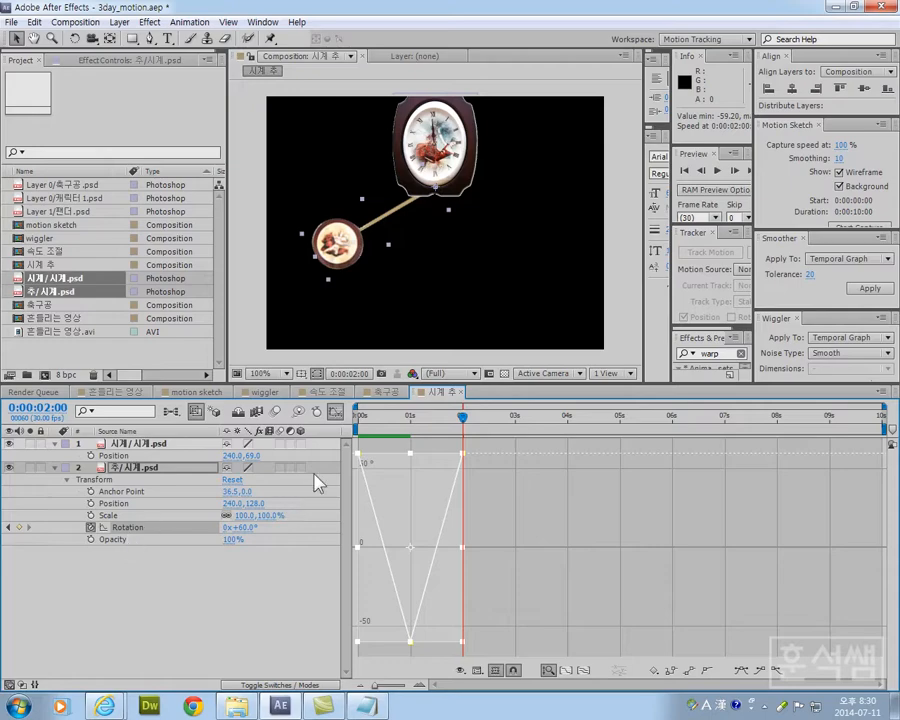
- Apply Easy Ease to all three selected rotation keyframes of the pendulum
click(743, 672)
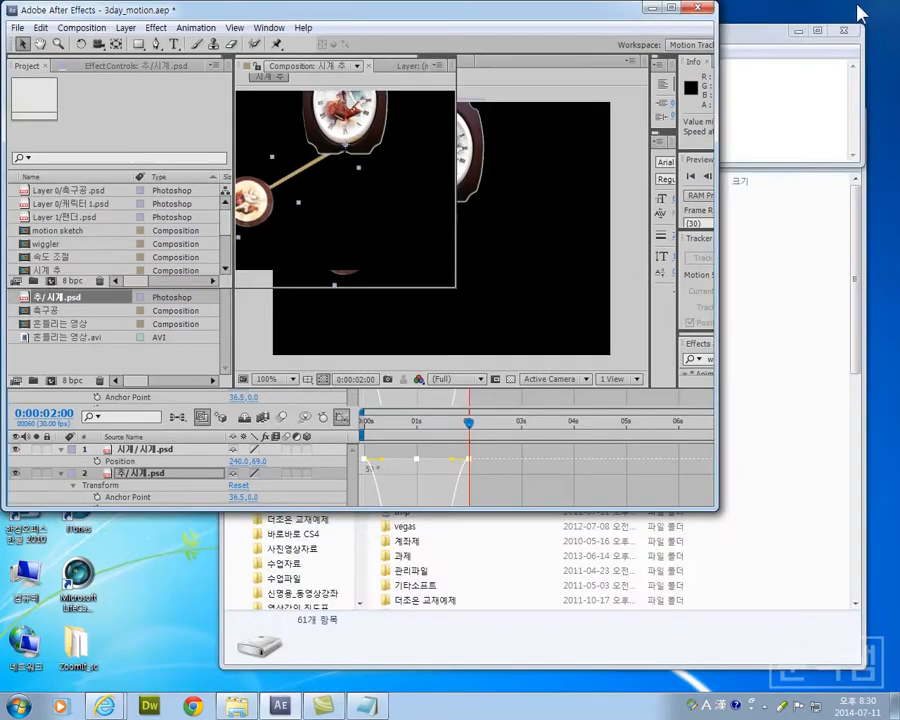
- Enlarge the application window and widen the composition view so the whole clock width shows
double_click(600, 8)
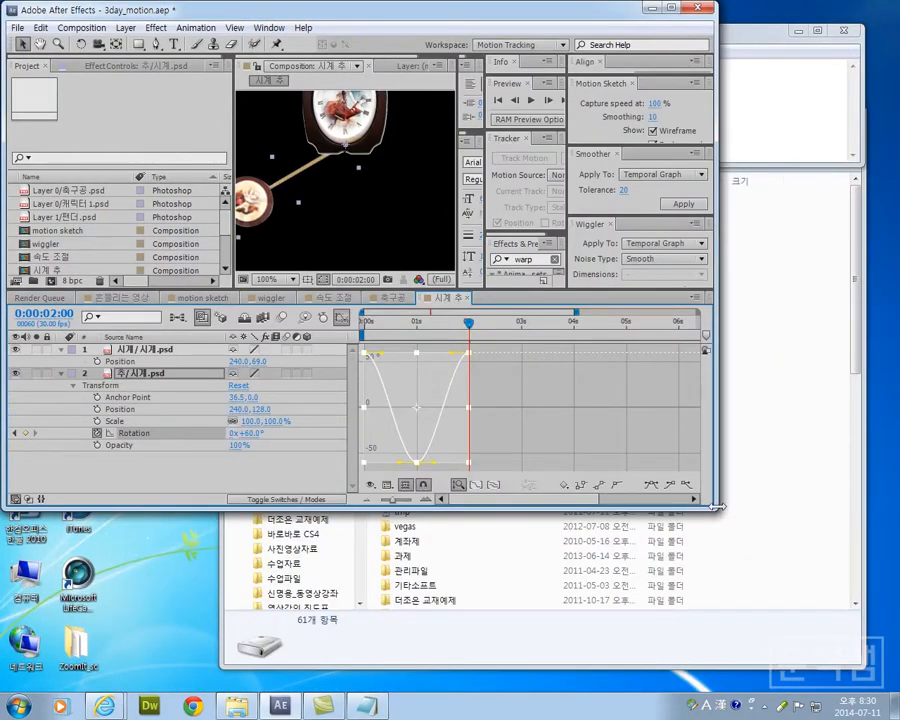
drag(781, 510, 870, 610)
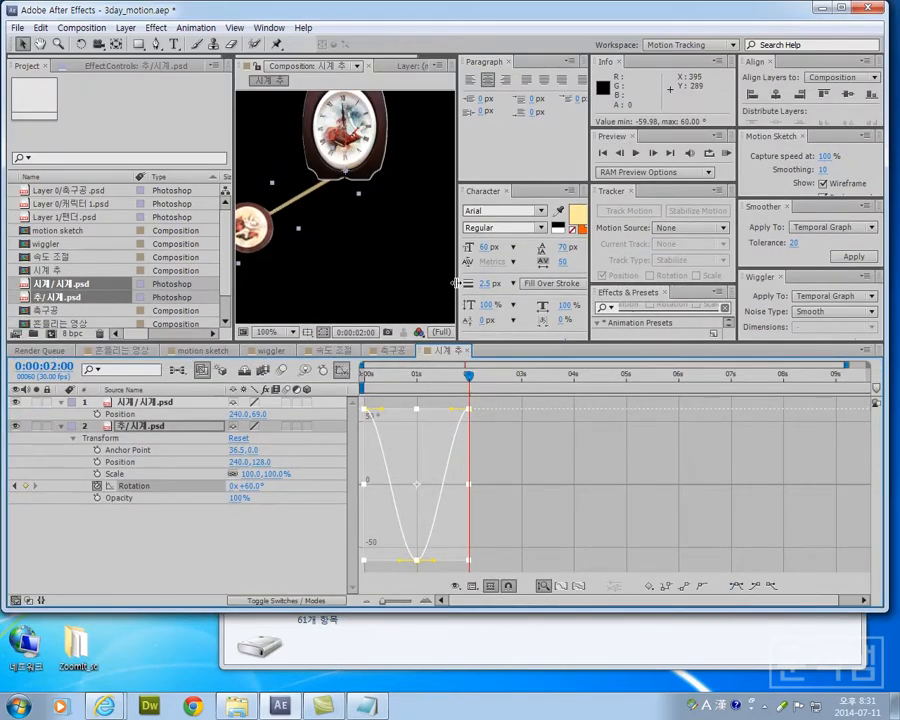
drag(460, 296, 610, 295)
- Play the eased pendulum swing repeatedly from the start of the composition to check its motion
key(KP_0)
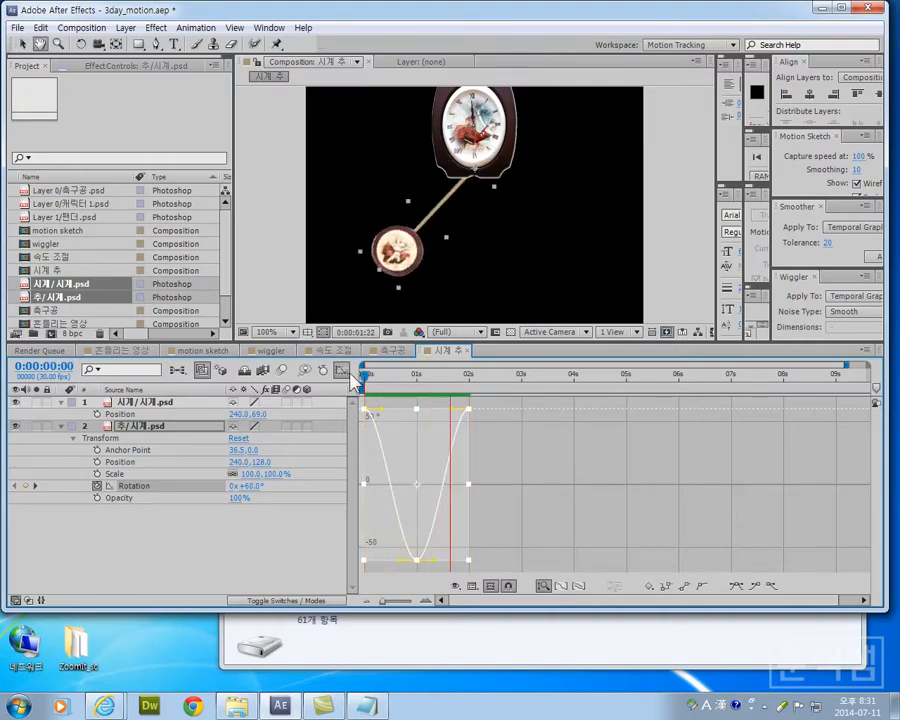
key(space)
key(space)
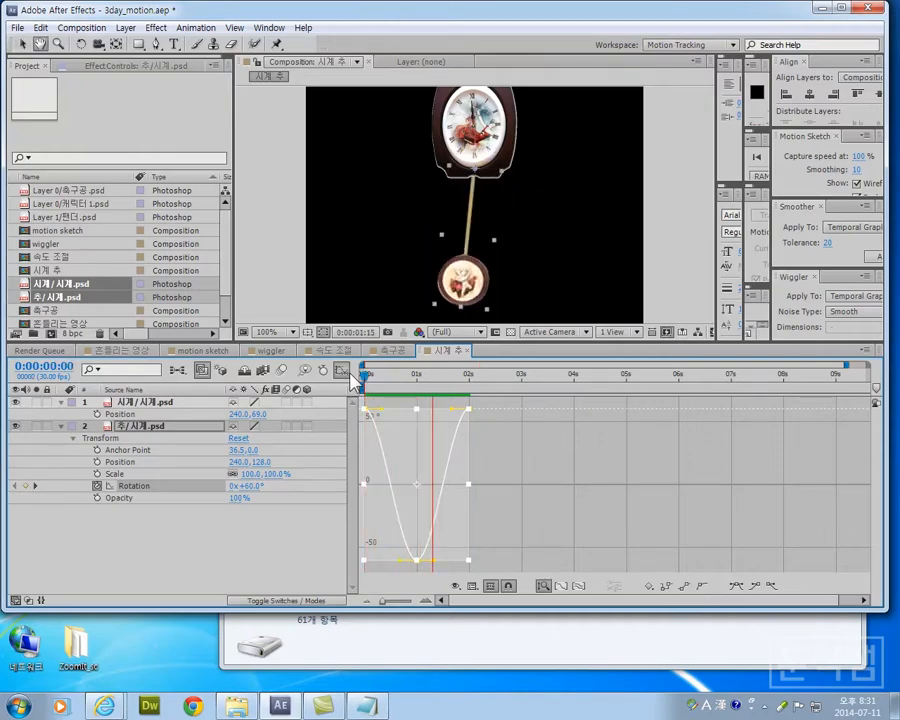
key(space)
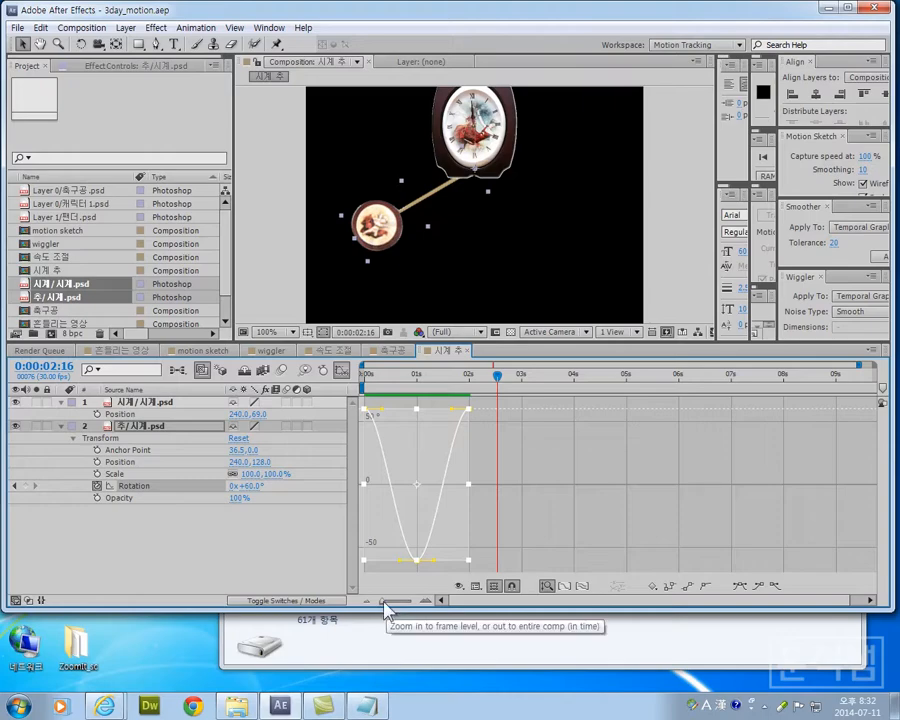
- Lengthen the facing easing handles of the 0-second and 1-second rotation keyframes to the midpoint at 0:00:00:15, keeping them horizontal
drag(384, 600, 396, 604)
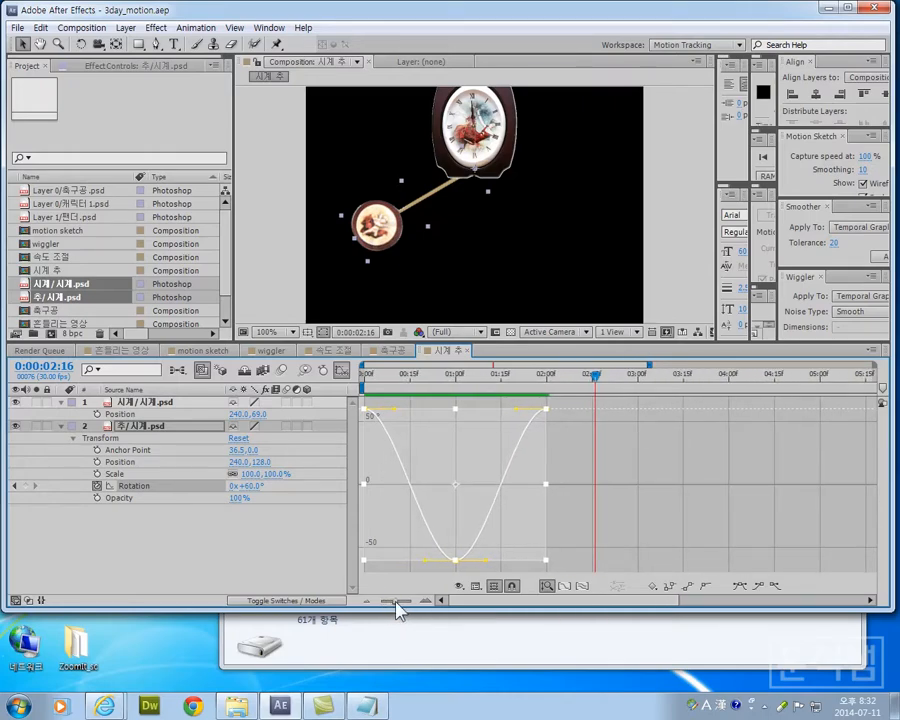
click(408, 381)
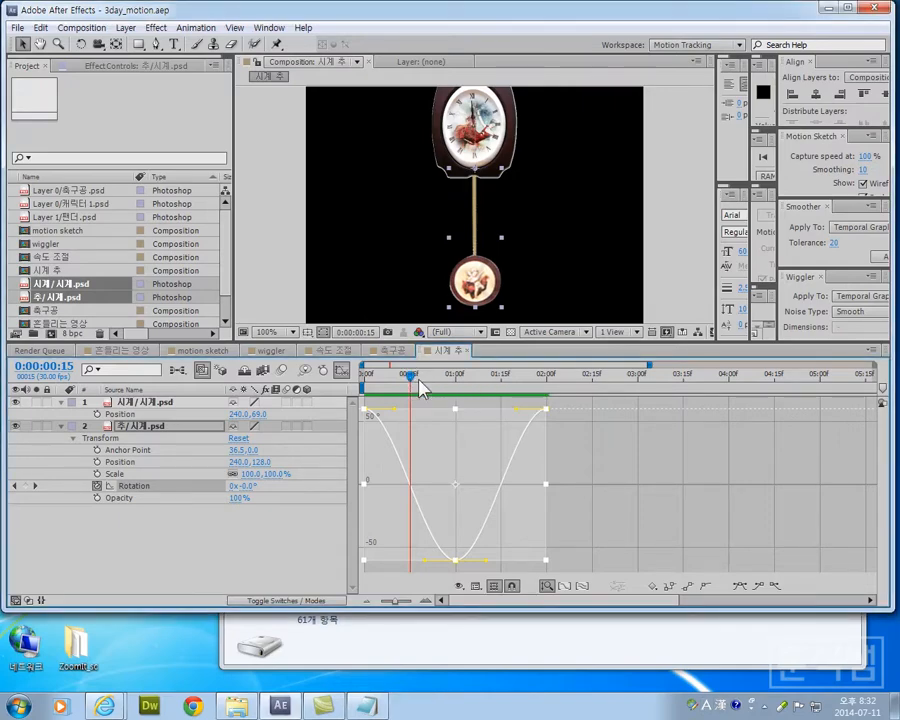
click(645, 466)
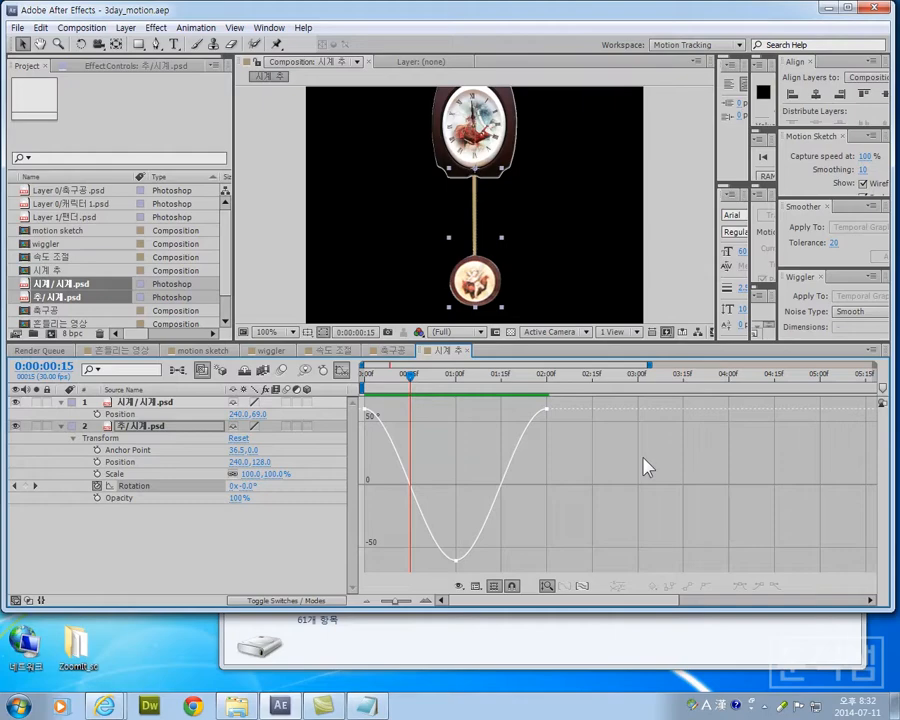
click(366, 413)
drag(396, 408, 414, 422)
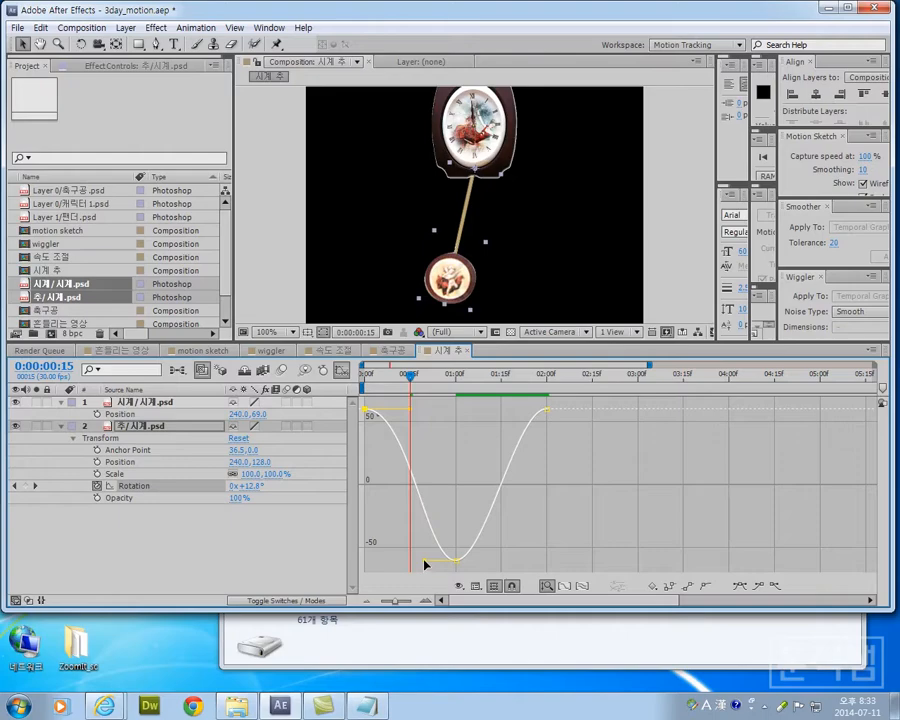
mouse_move(424, 564)
mouse_down()
mouse_move(414, 571)
mouse_move(410, 563)
mouse_up()
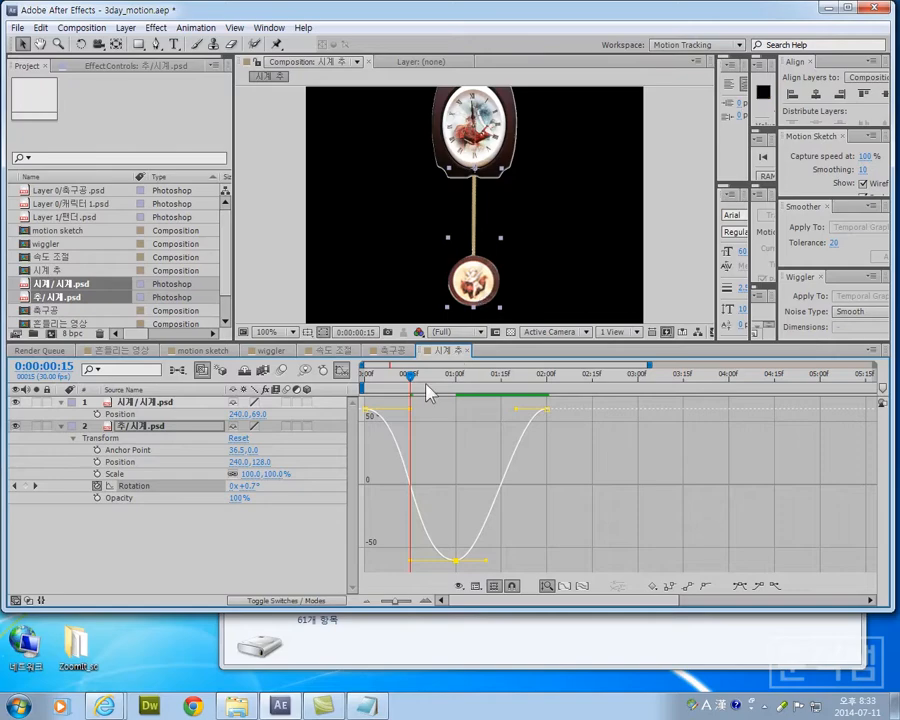
- Lengthen the facing easing handles of the 1-second and 2-second rotation keyframes to the midpoint at 0:00:01:15, keeping them horizontal
click(501, 376)
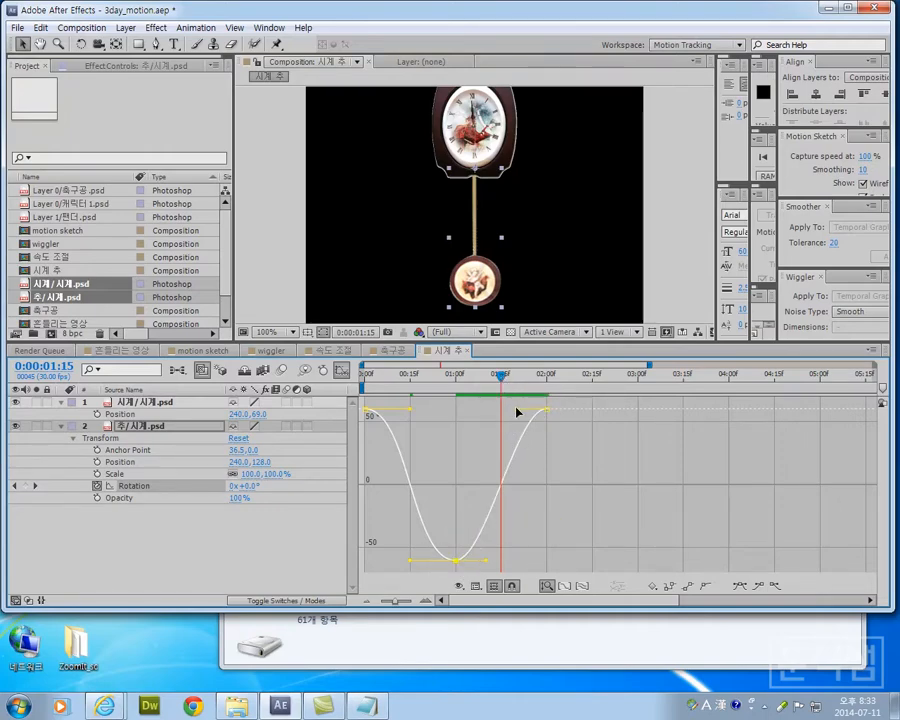
drag(517, 411, 505, 418)
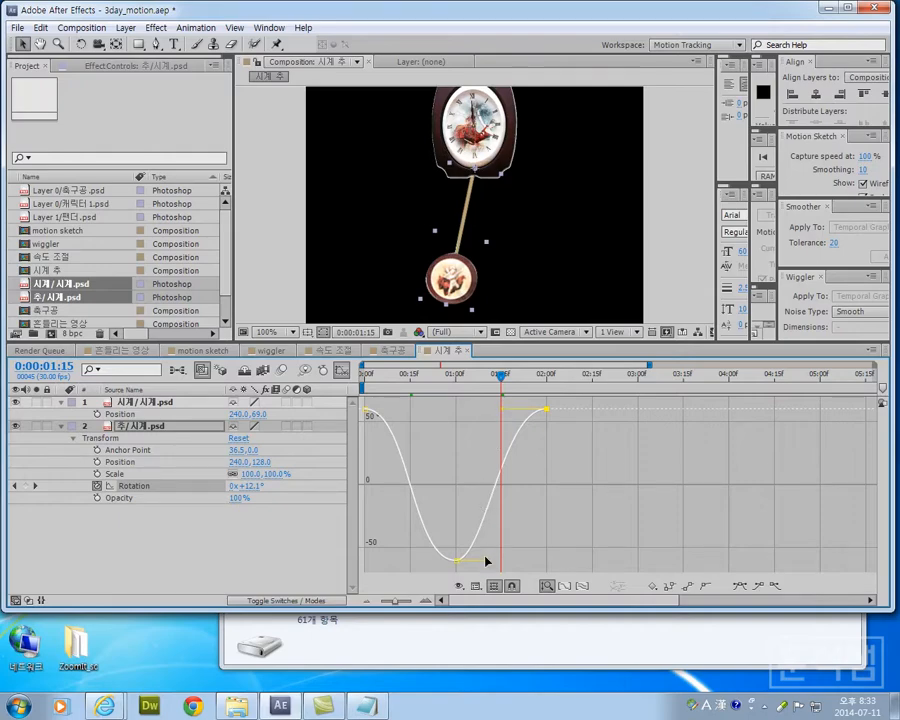
drag(490, 563, 504, 567)
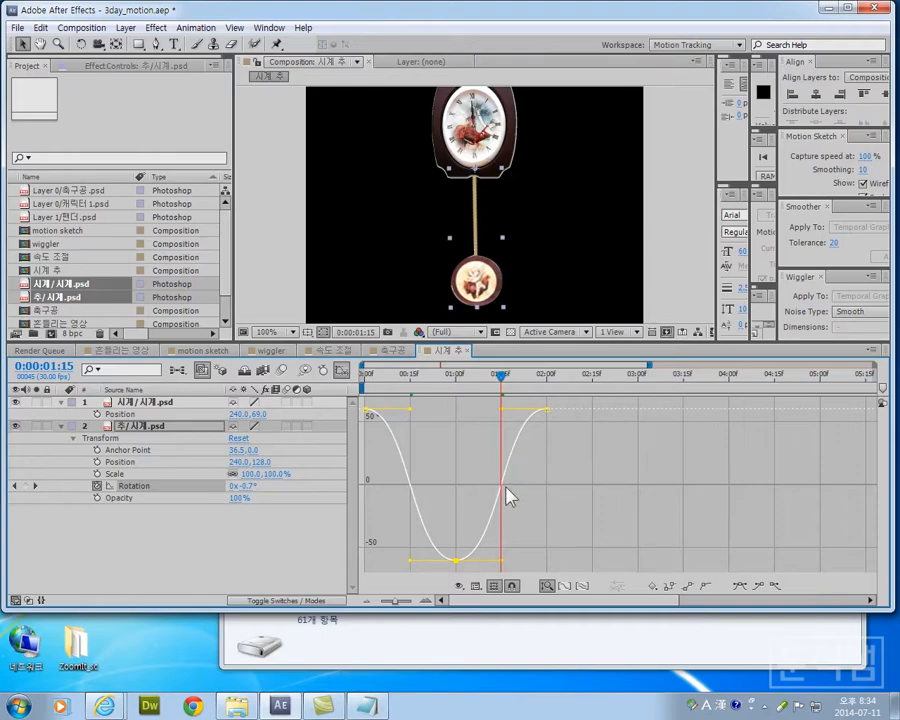
- Play the swing from the start several times to review its motion with the lengthened easing handles
click(365, 375)
key(space)
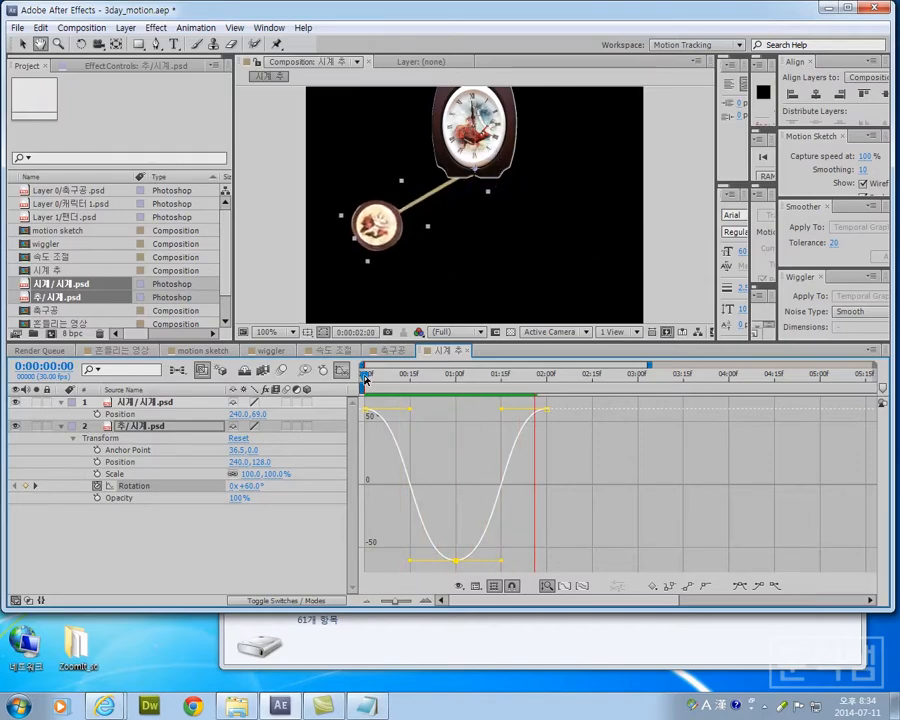
click(368, 376)
click(361, 378)
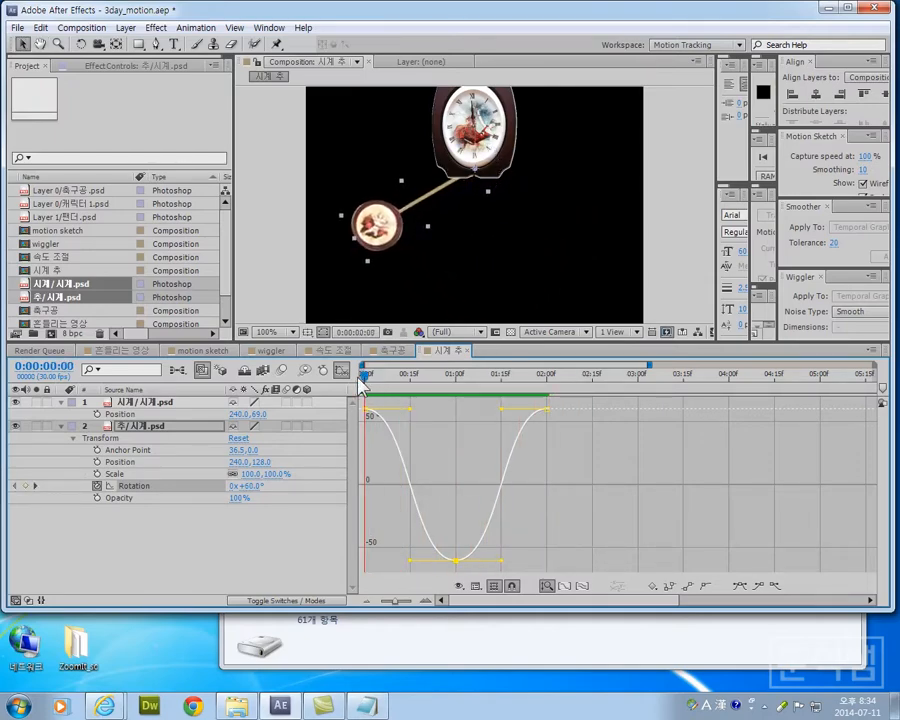
key(space)
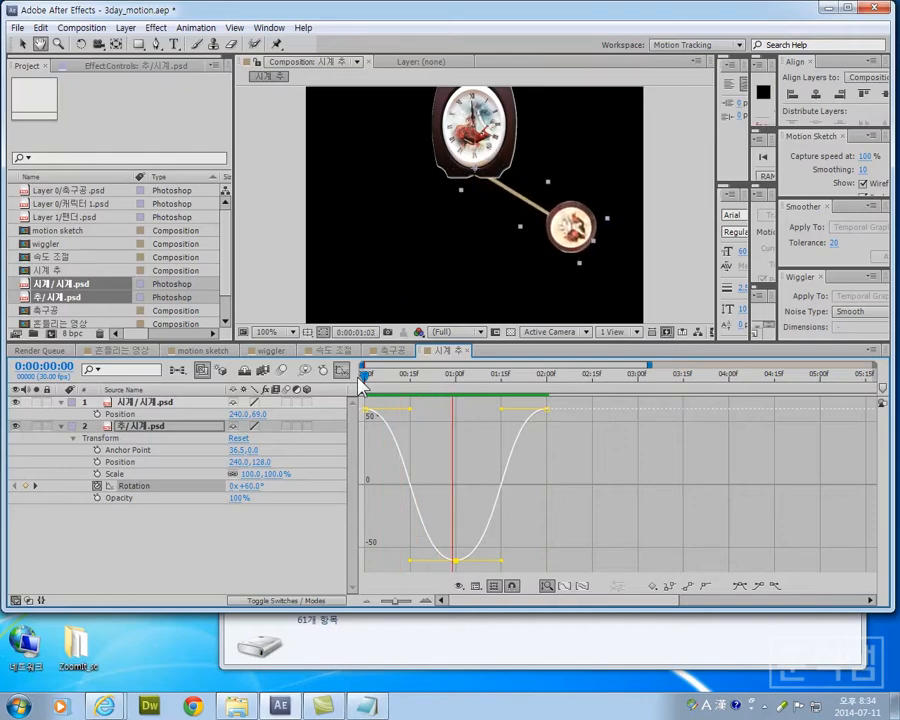
key(space)
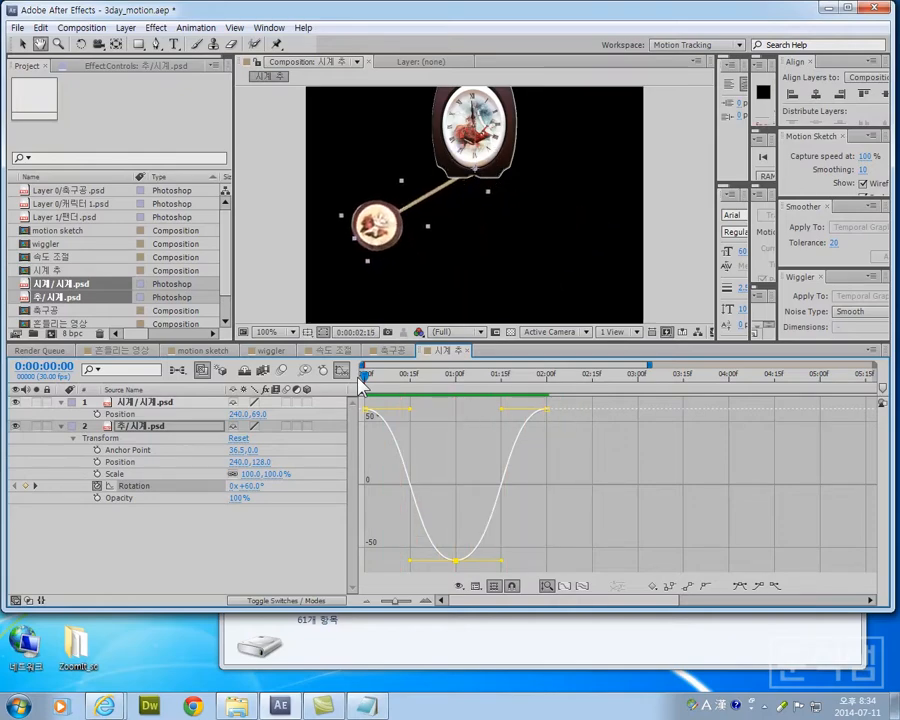
click(360, 377)
key(space)
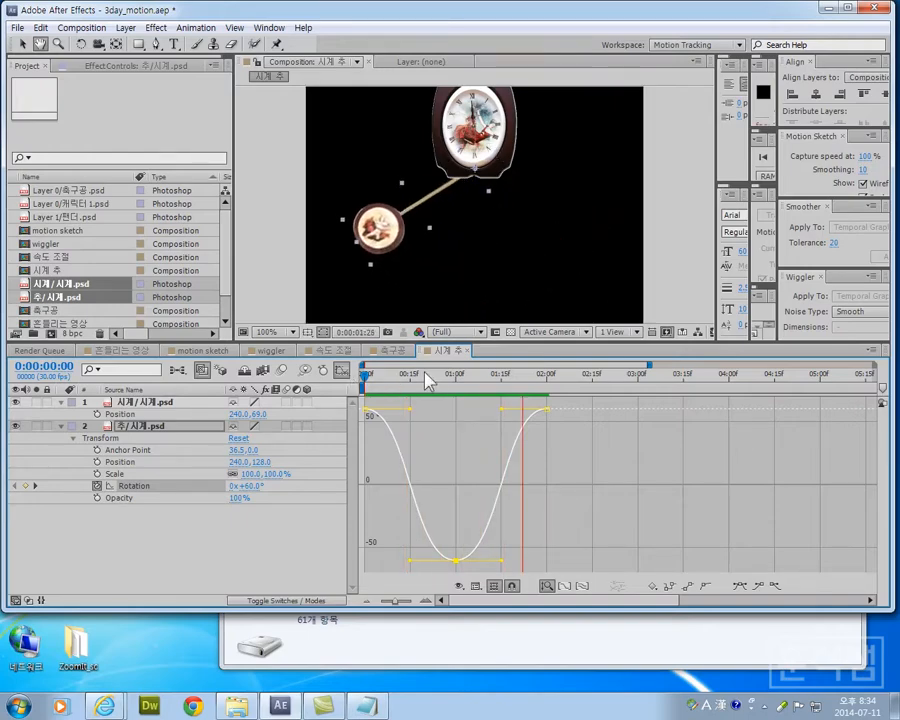
key(space)
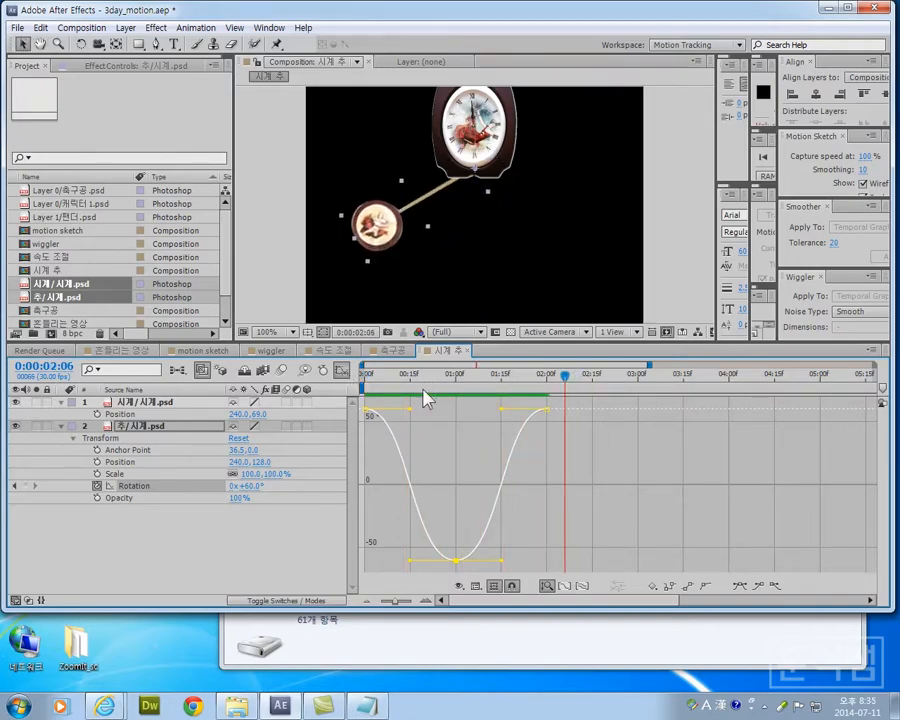
- Copy all the pendulum's rotation keyframes from the first two-second swing and paste them at 0:00:02:00
click(137, 489)
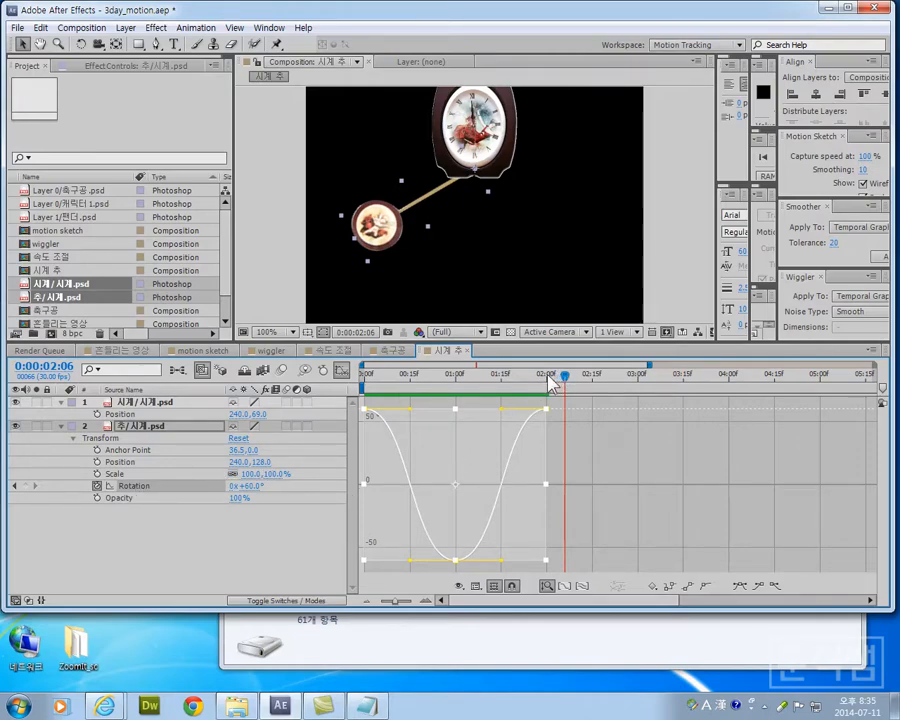
drag(565, 374, 548, 380)
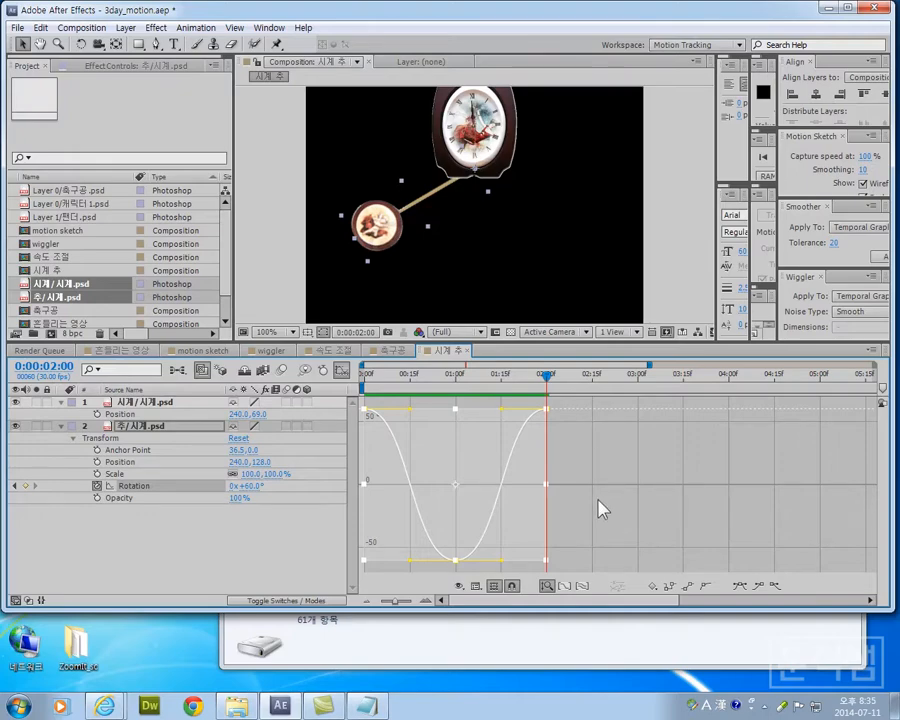
key(ctrl+v)
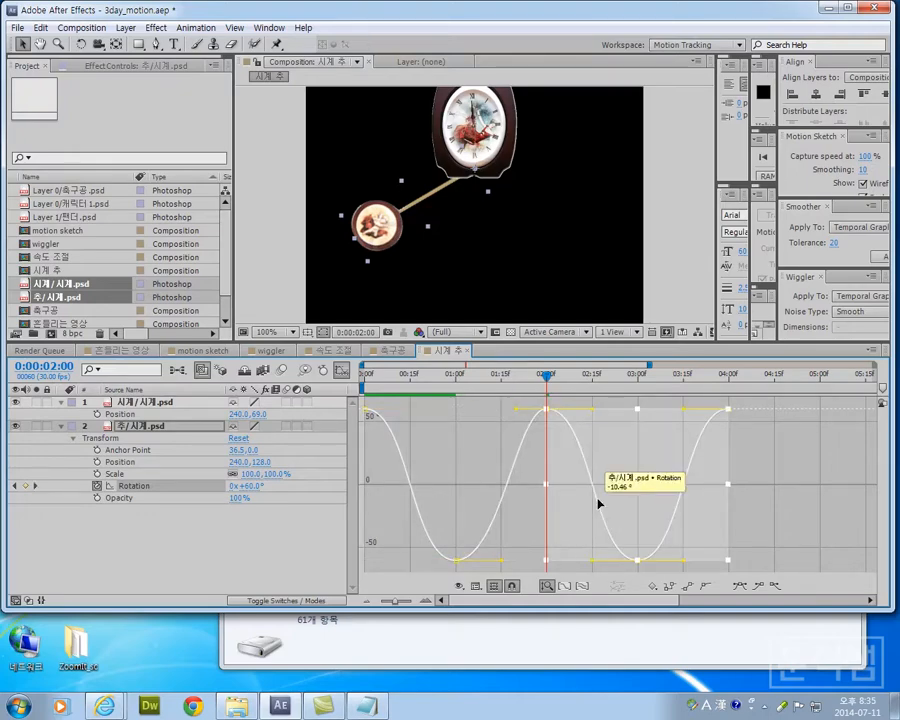
- Paste the copied rotation keyframes at 0:00:04:00, 0:00:06:00 and 0:00:08:00 to fill the ten-second composition
click(368, 601)
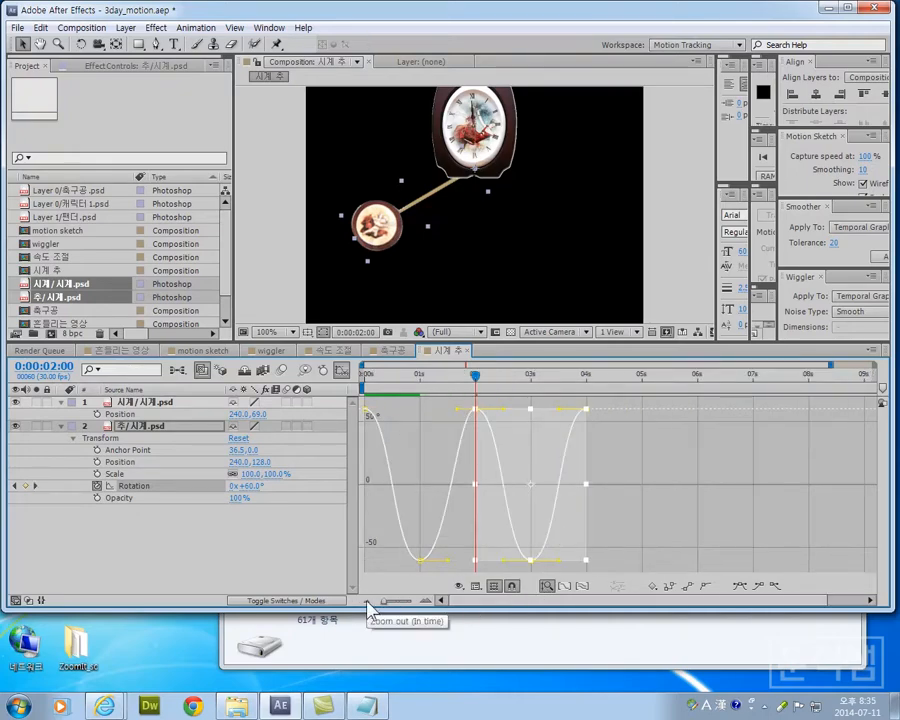
click(368, 601)
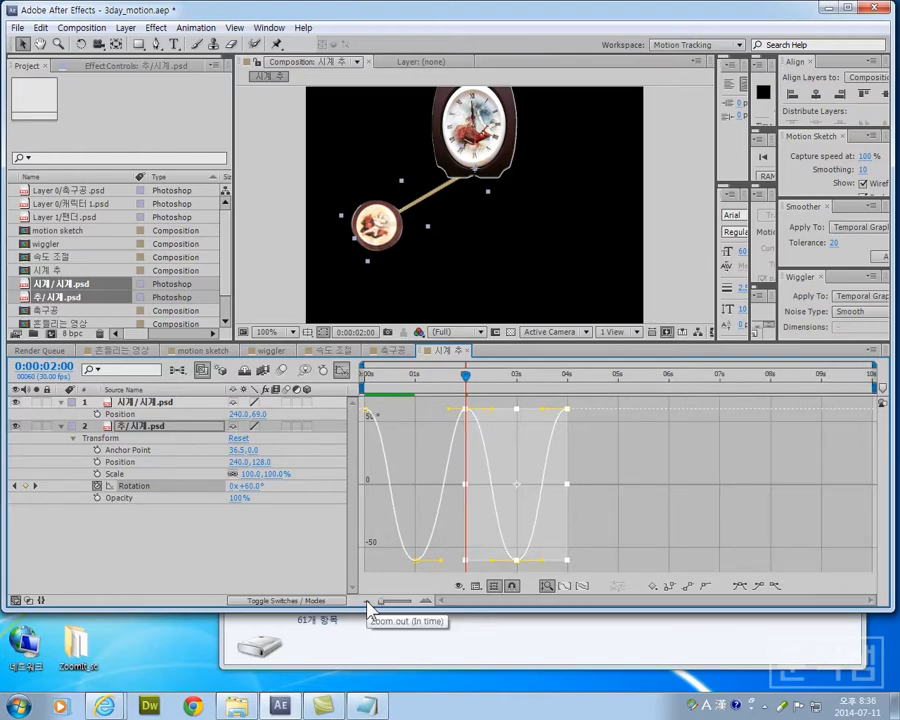
click(566, 377)
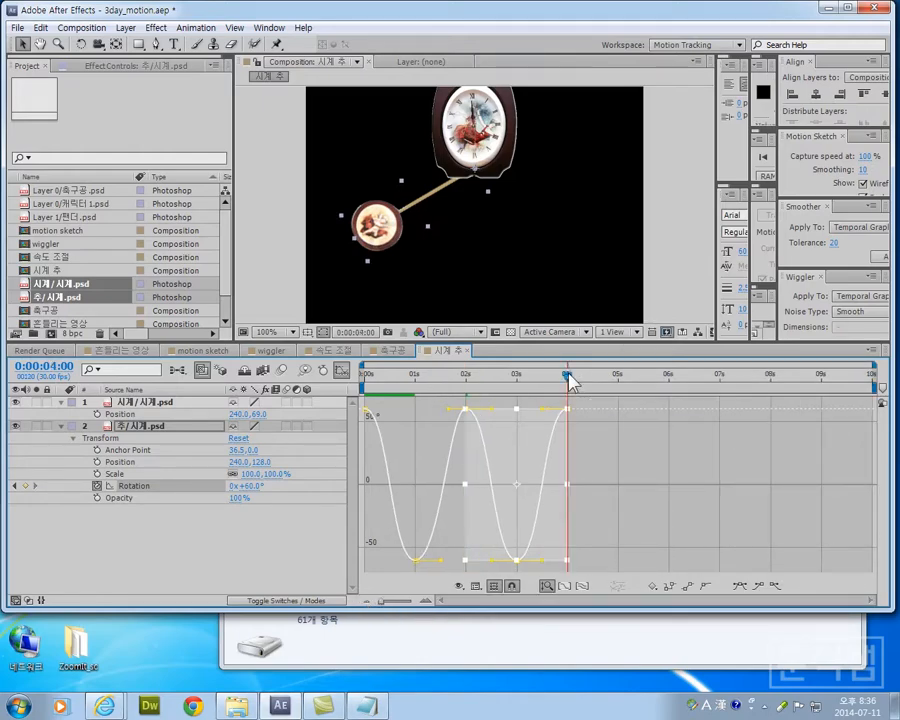
key(ctrl+v)
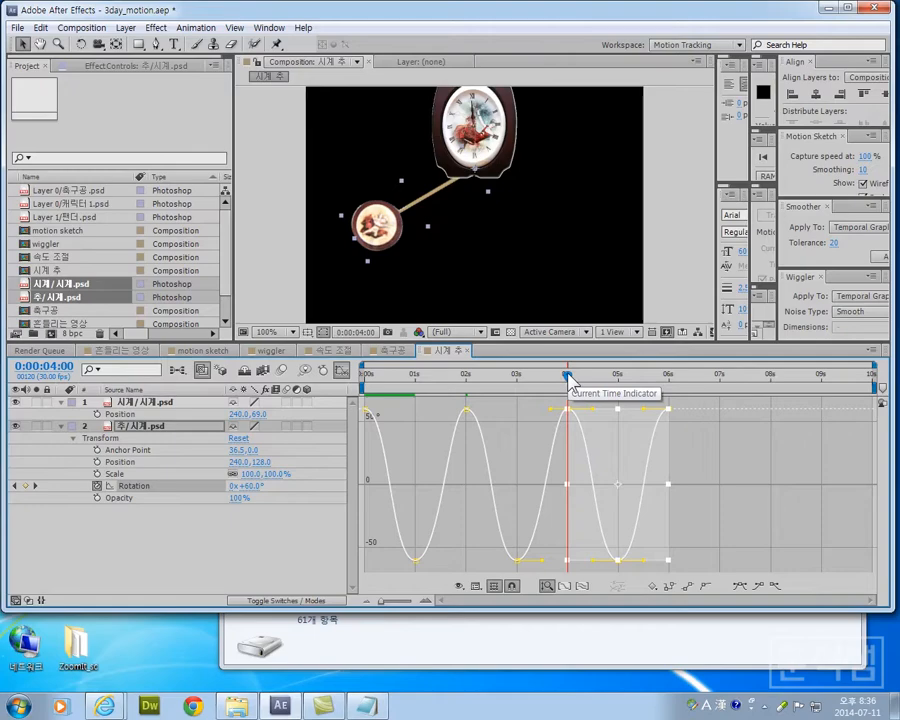
click(669, 377)
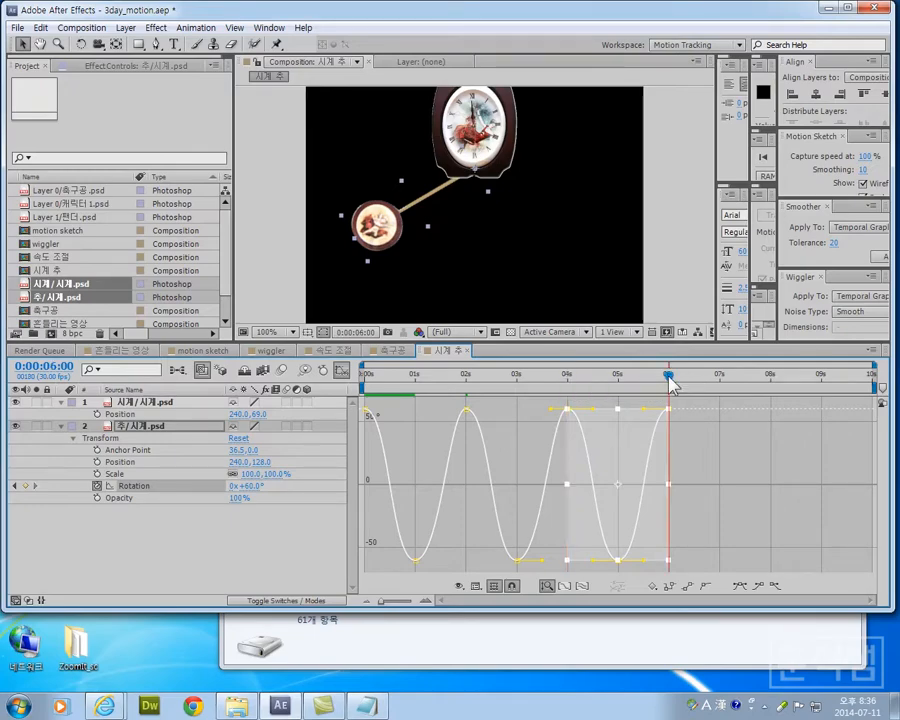
key(ctrl+v)
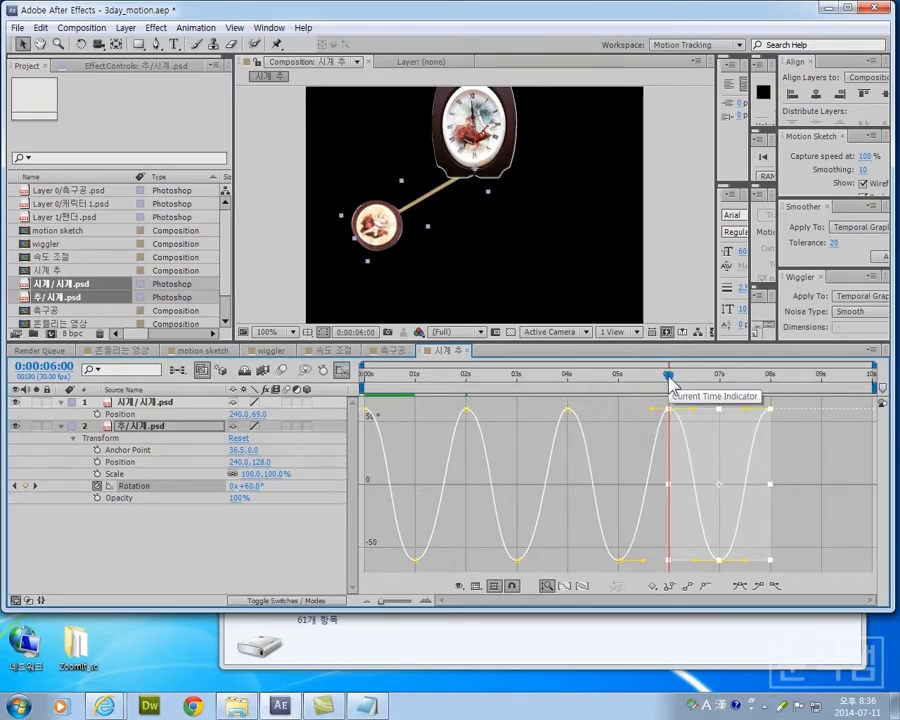
click(771, 380)
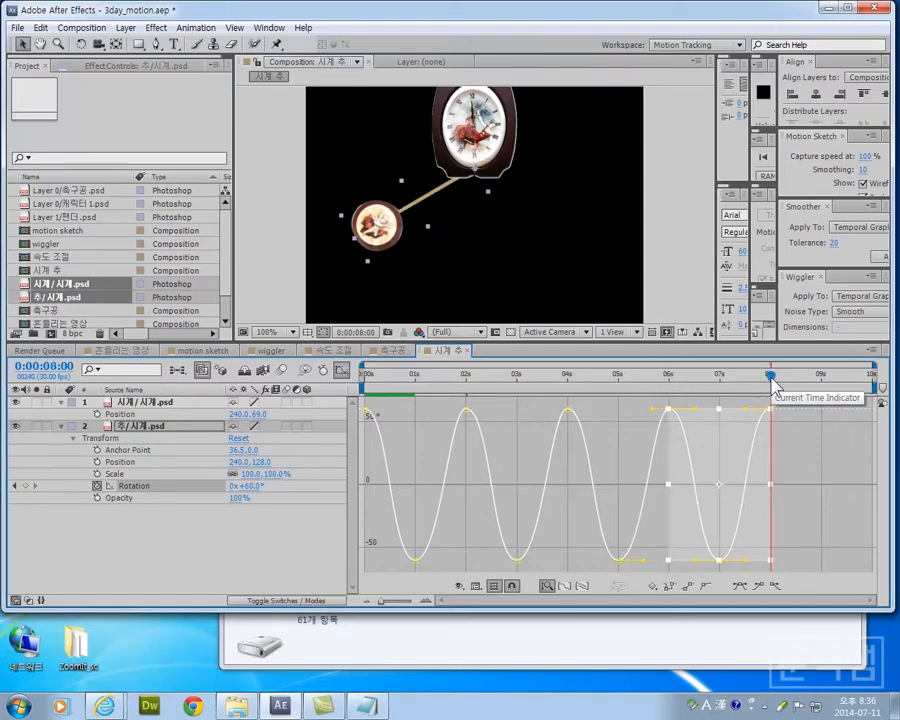
key(ctrl+v)
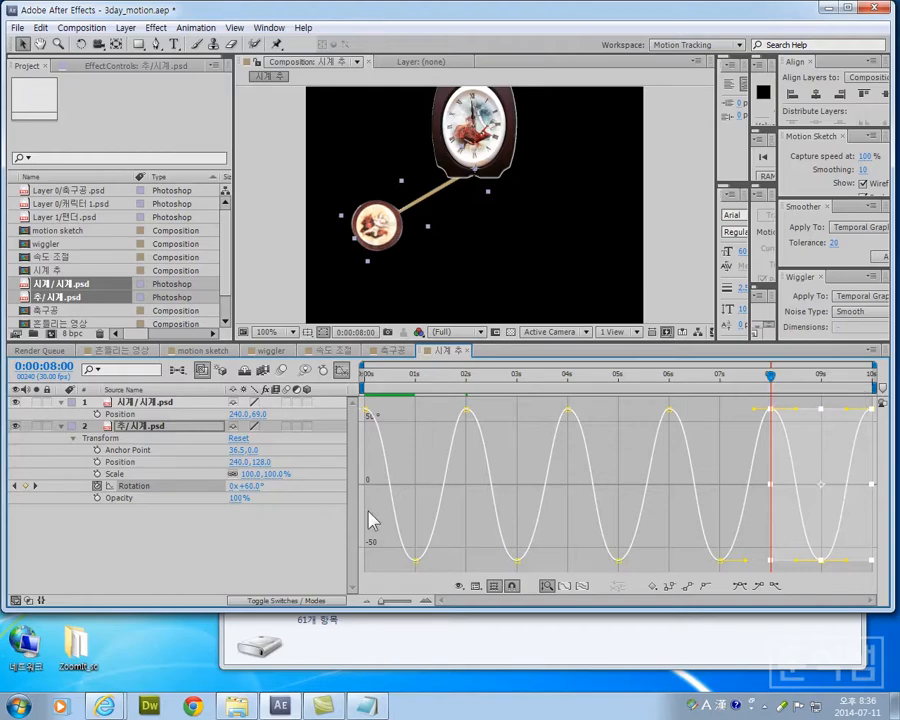
- Lengthen the incoming easing handles of the 60° rotation keyframes at 2, 4, 6 and 8 seconds together, snapping the first to 0:00:01:15
drag(337, 607, 340, 626)
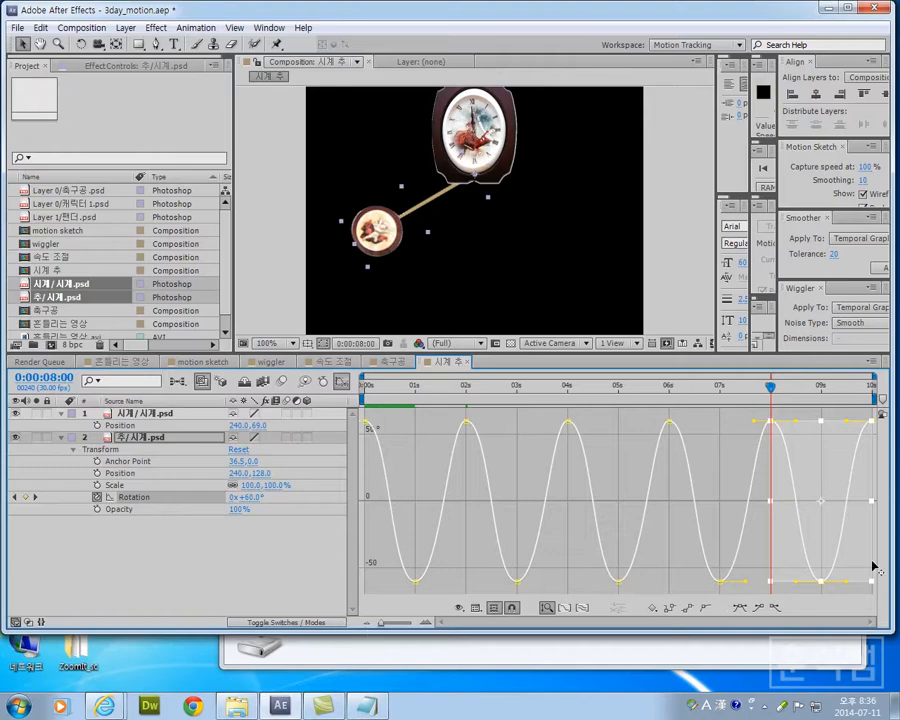
click(737, 468)
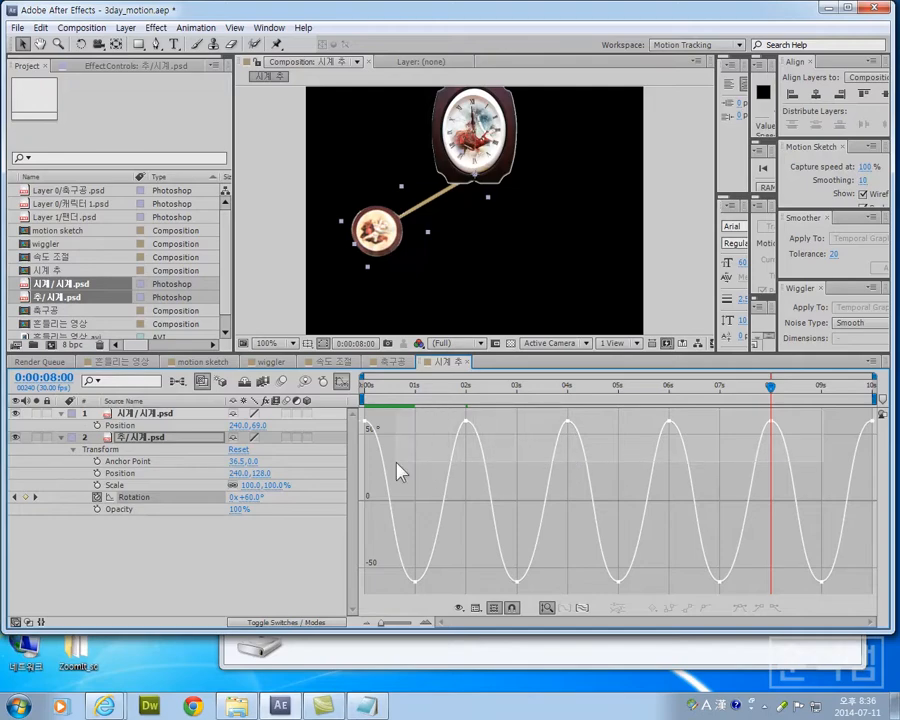
key(ctrl+a)
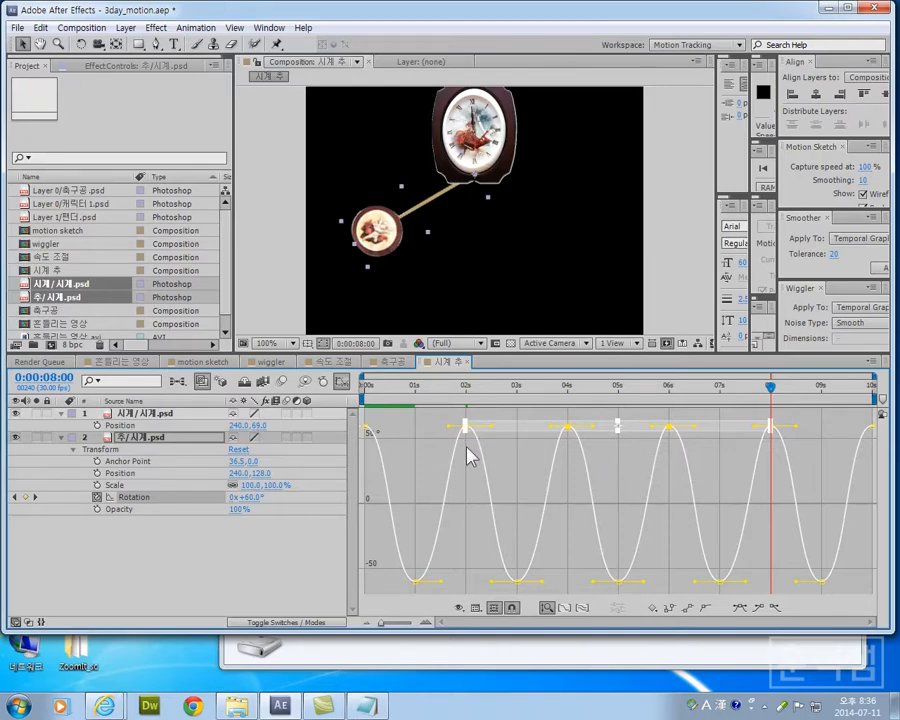
click(439, 389)
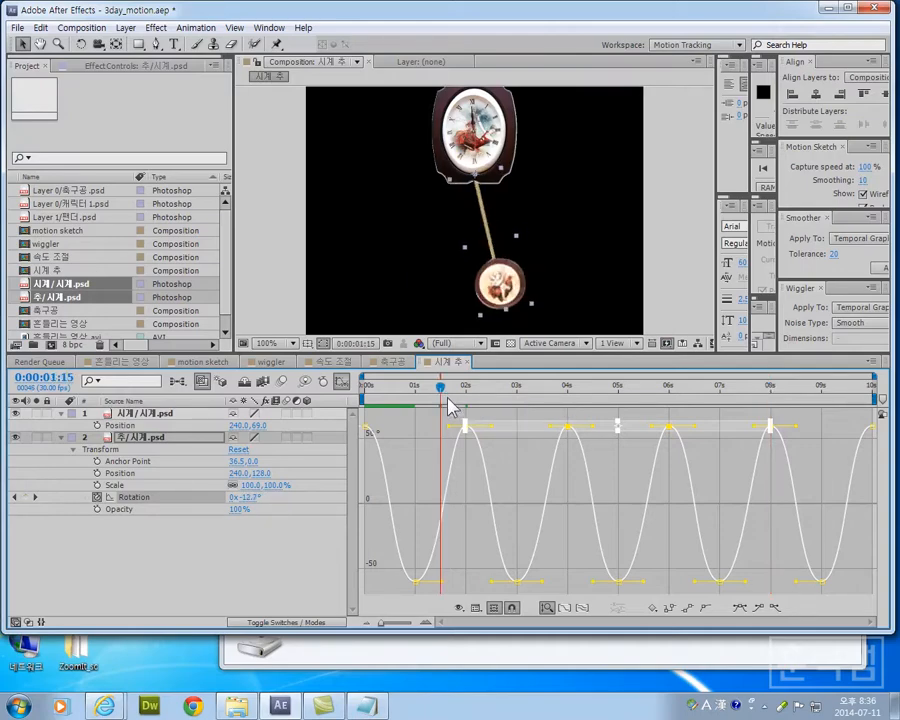
click(45, 376)
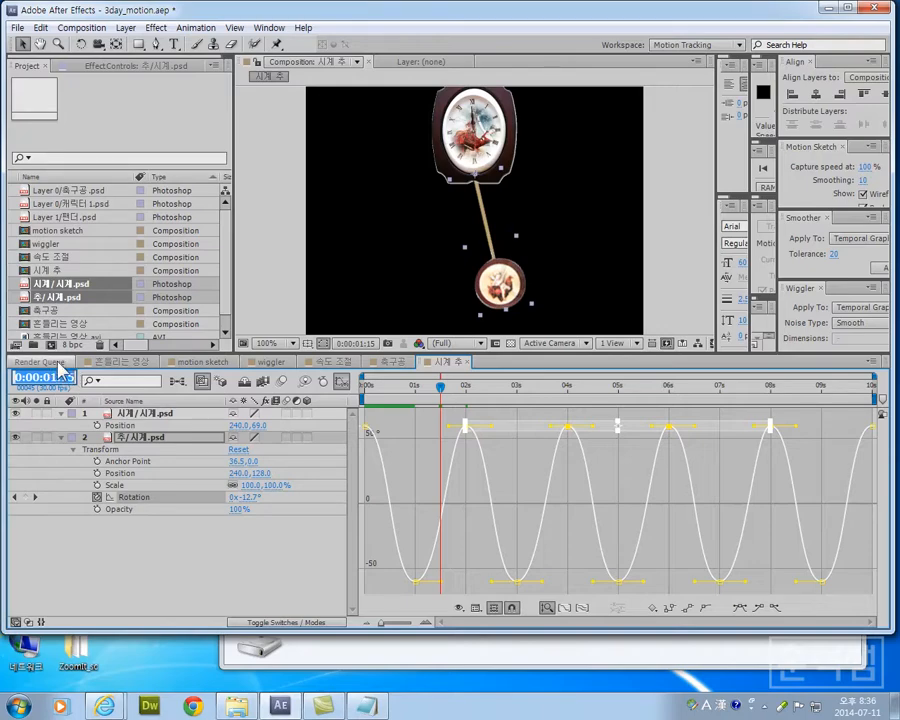
shift+click(465, 427)
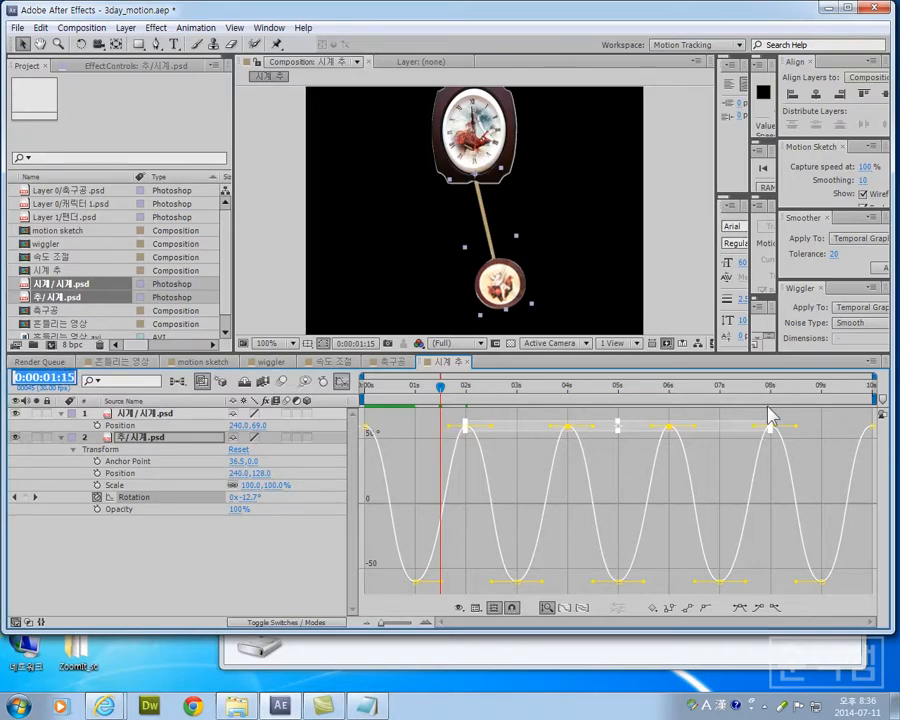
click(444, 431)
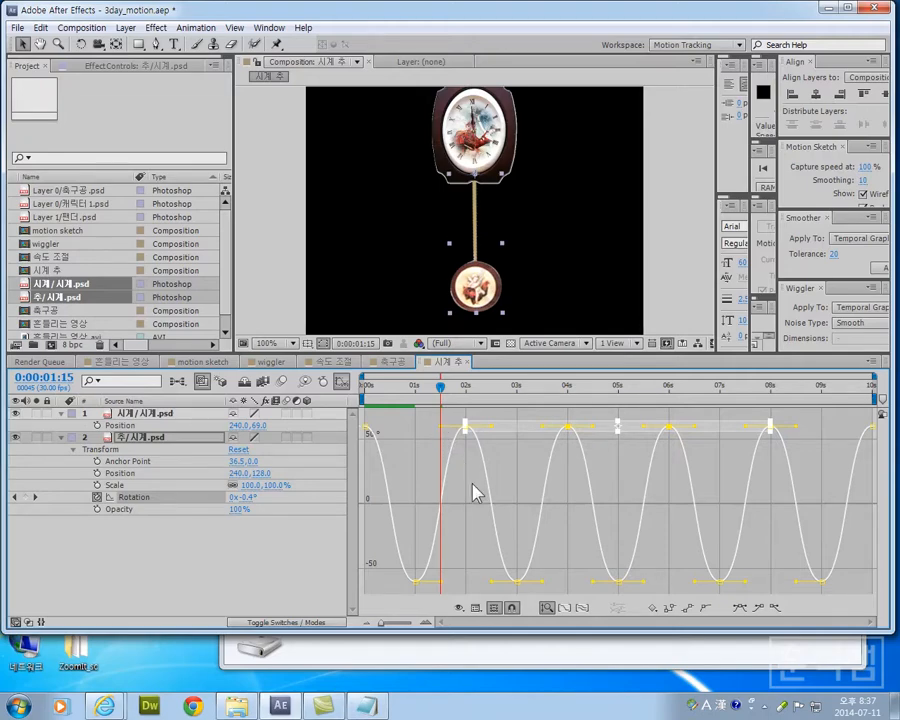
click(476, 492)
- Play the repeated pendulum swing to check the corrected easing and save the project
click(415, 390)
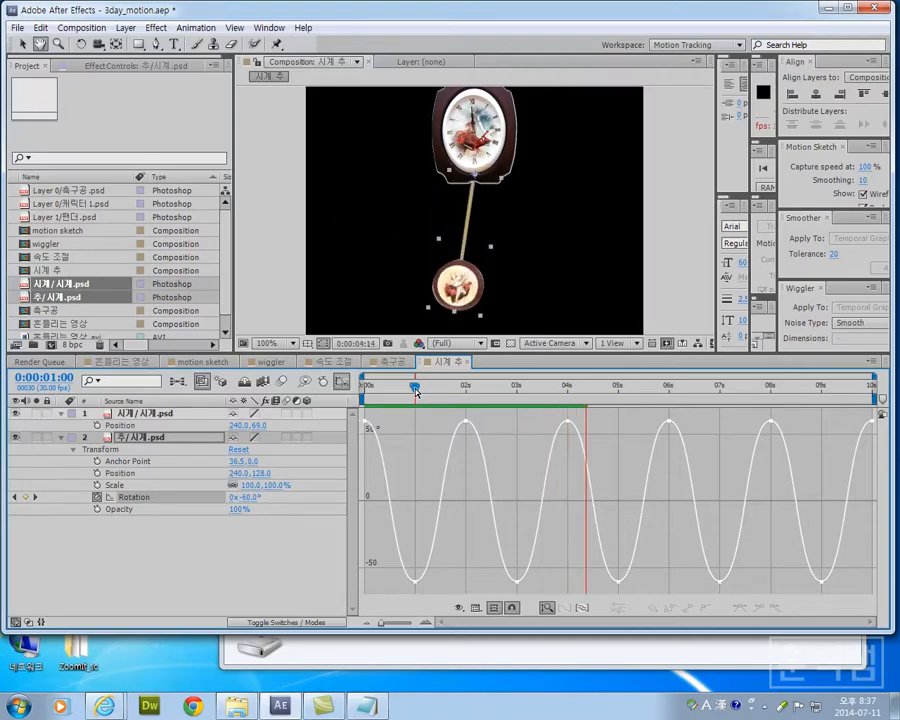
key(space)
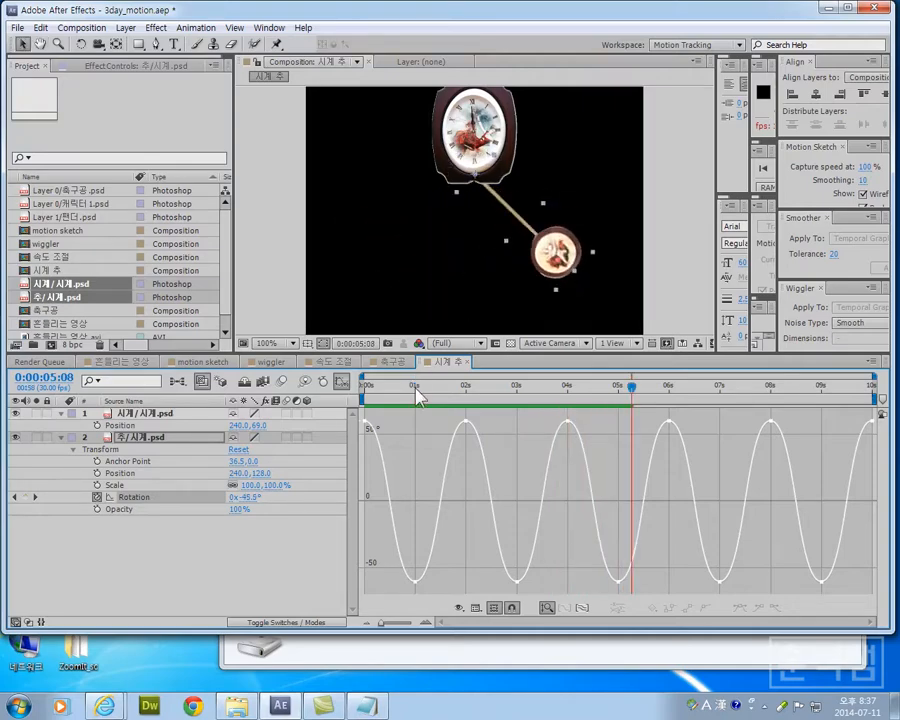
key(ctrl+s)
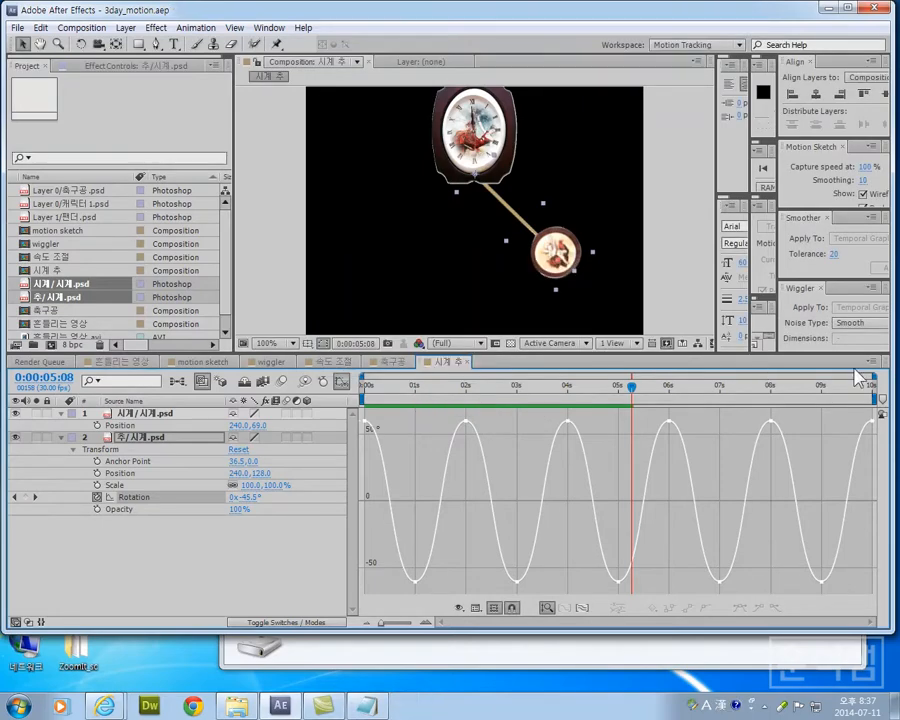
- Play the swing from 0:00:07:12 and go to the composition's last frame to examine how the motion ends
click(740, 387)
key(space)
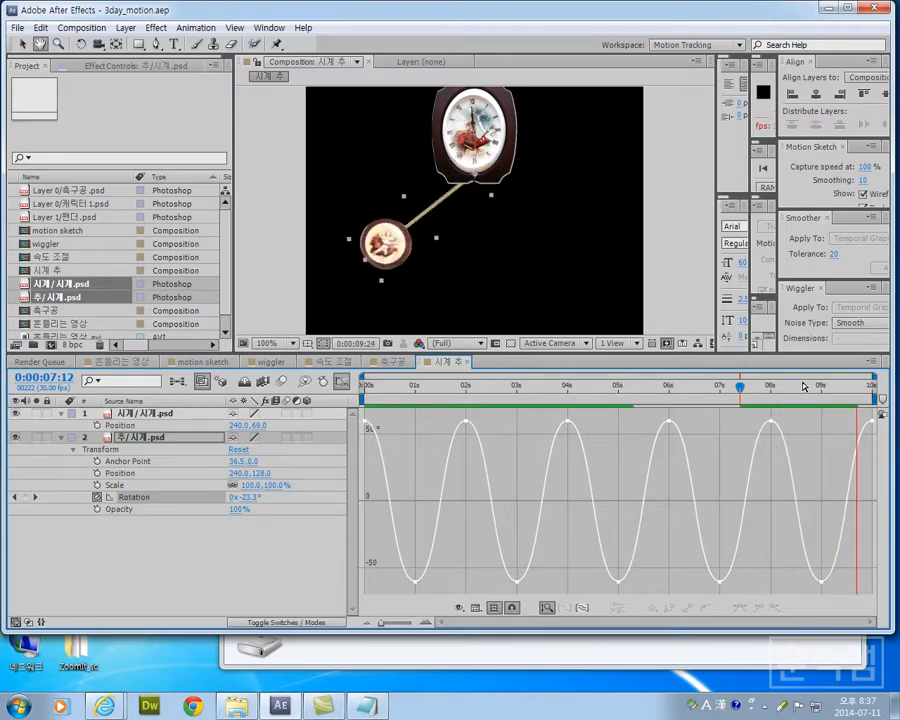
click(872, 388)
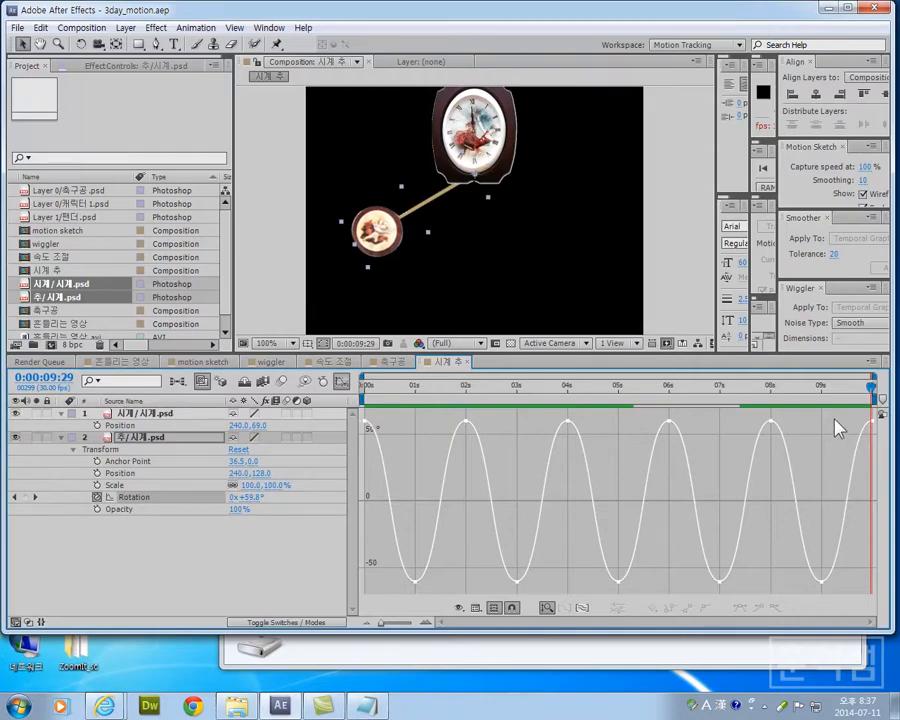
- Add a rotation keyframe with the value 0° at 0:00:09:15 on the pendulum layer
click(849, 389)
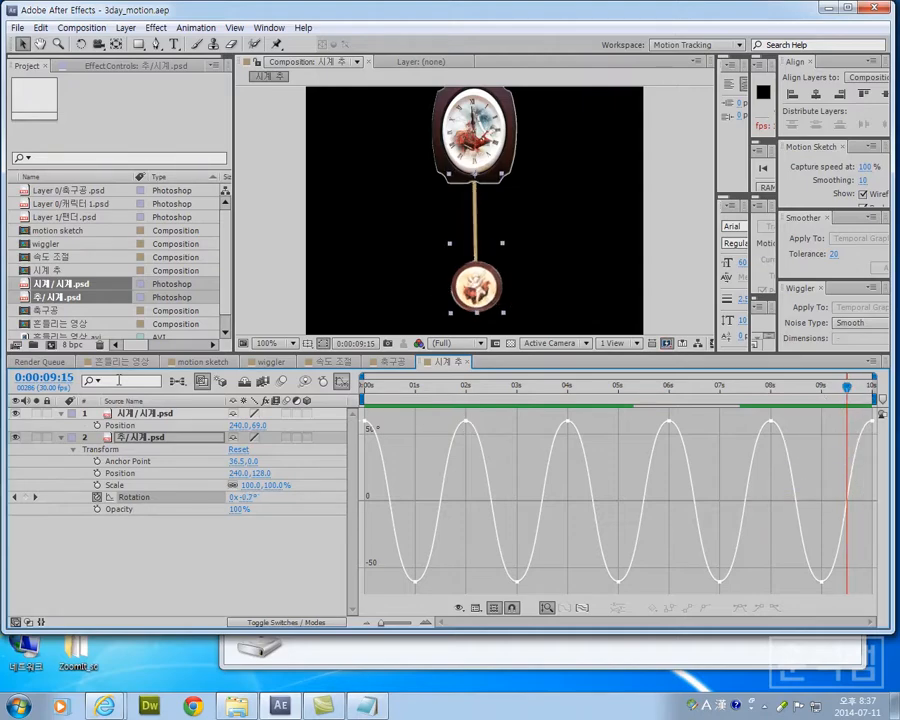
click(43, 377)
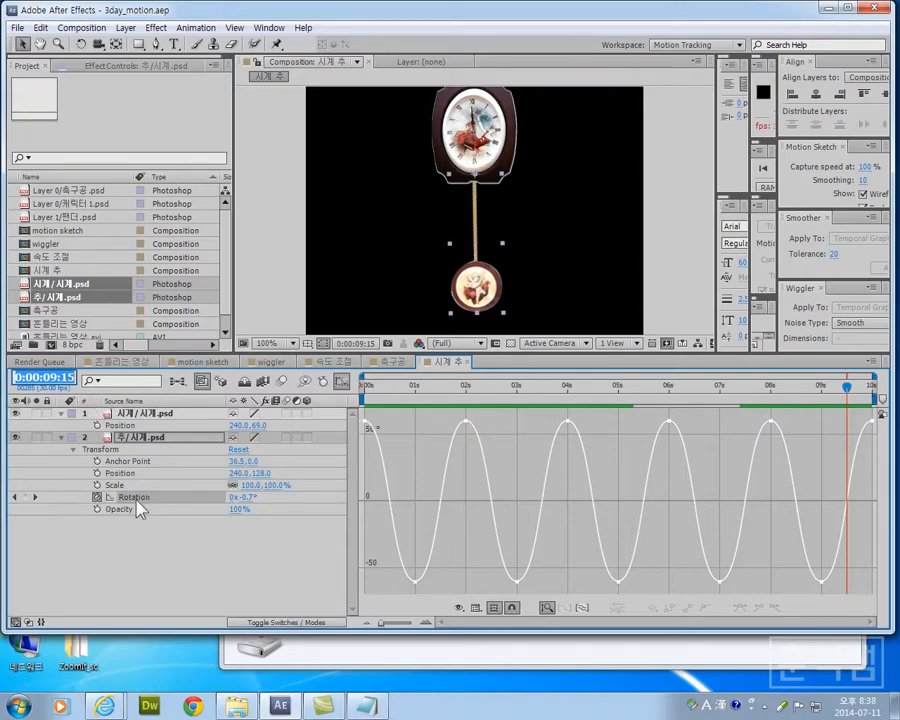
click(352, 502)
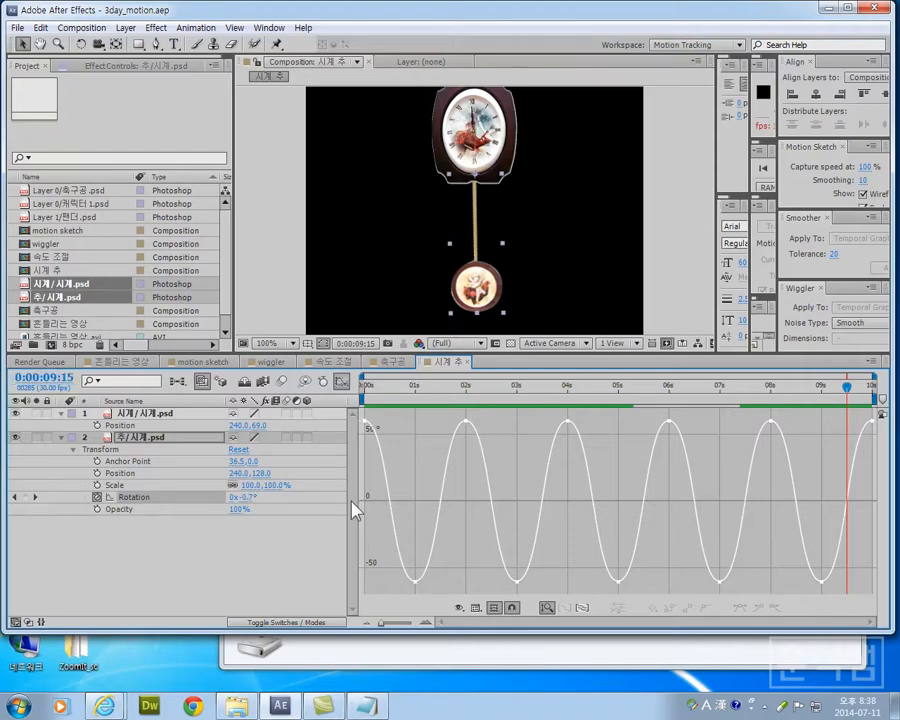
click(250, 497)
text(0)
key(Return)
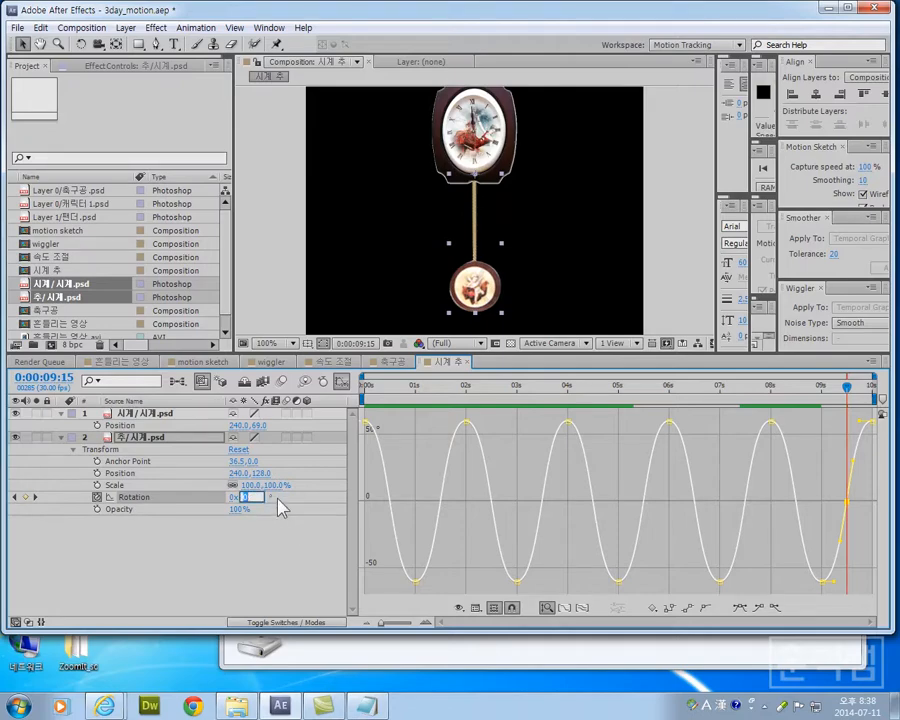
click(207, 543)
click(157, 501)
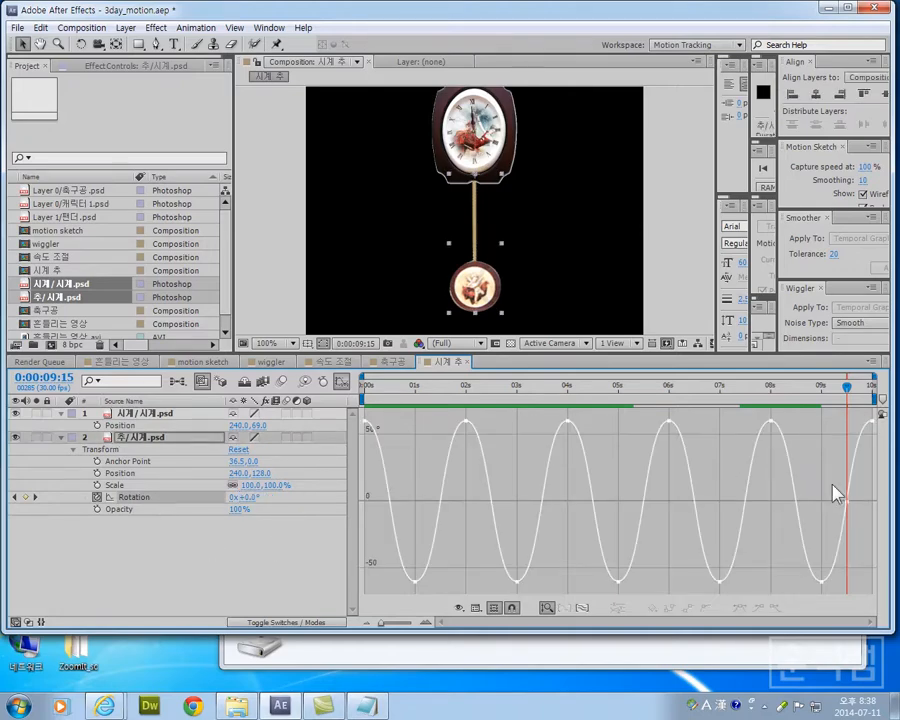
- Delete the last rotation keyframe at 0:00:10:00 and save the project
click(875, 424)
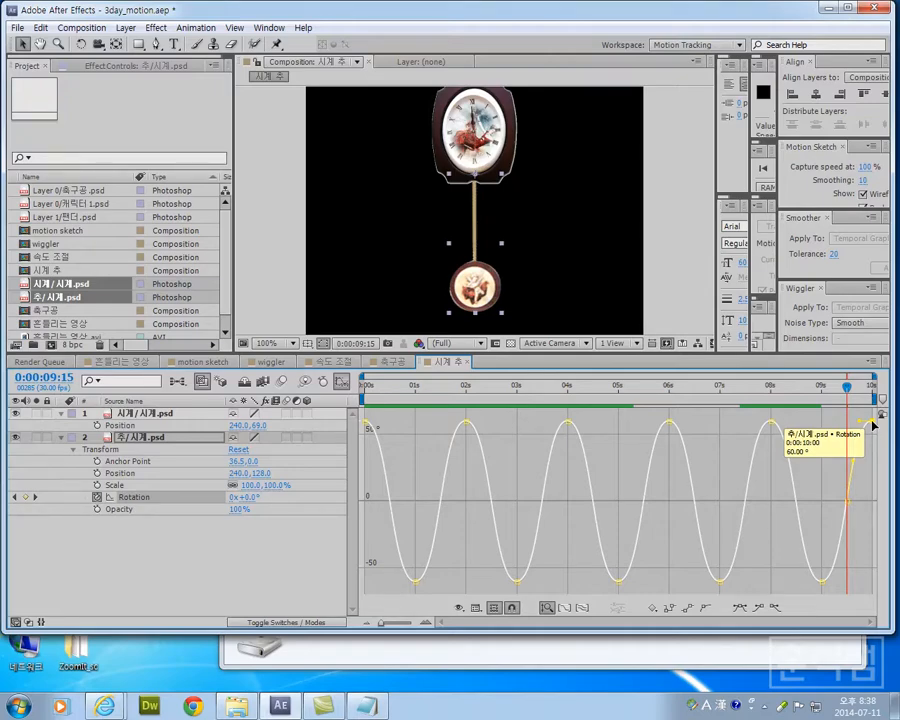
key(Delete)
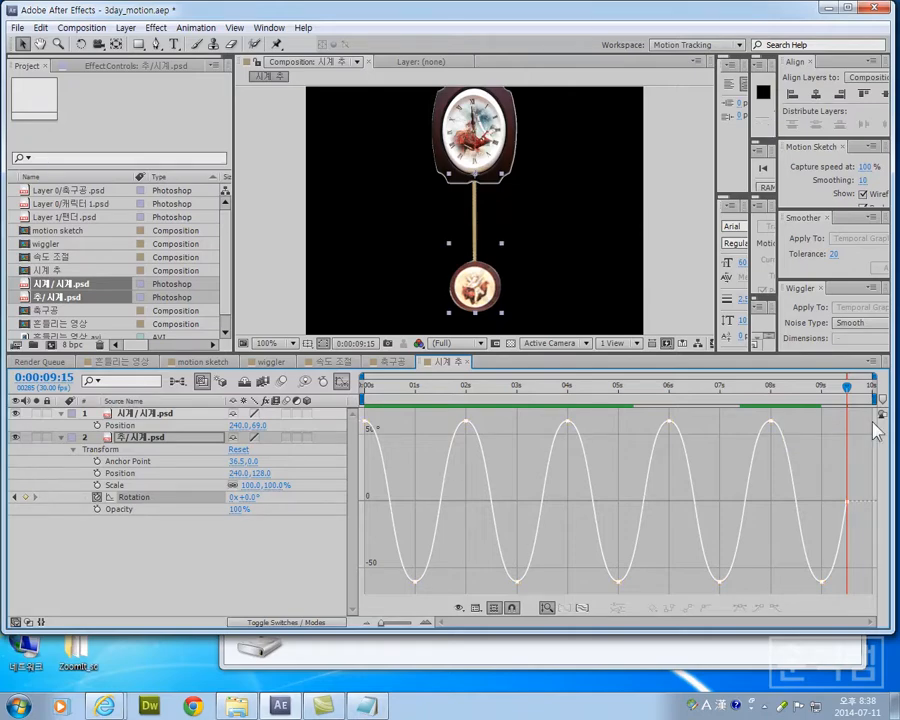
mouse_move(850, 507)
key(ctrl+s)
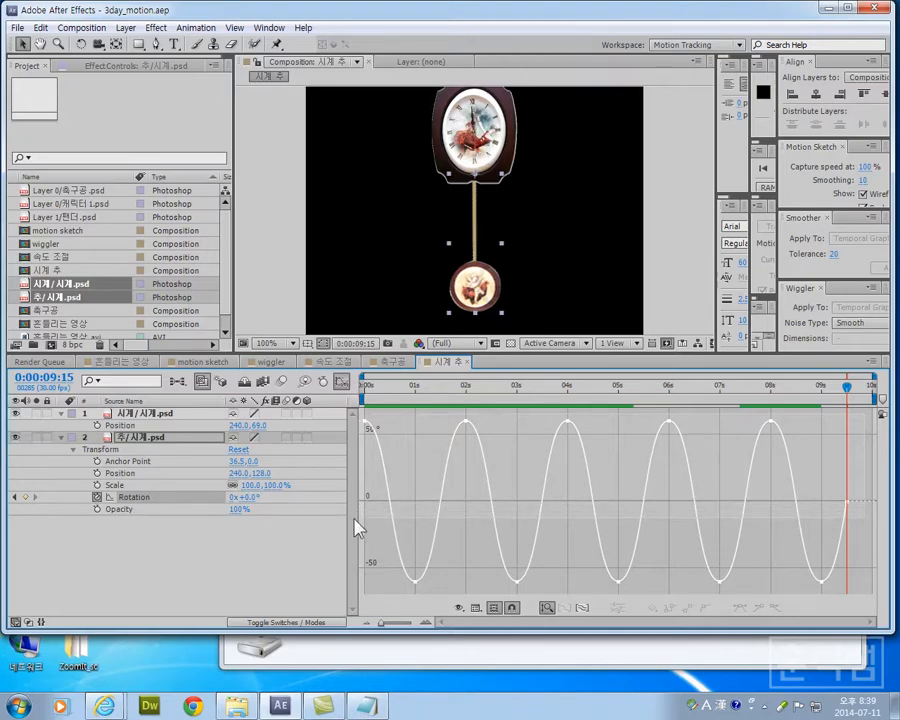
- Select the upper 60° rotation keyframes with the final 0° keyframe and taper their transform box down to the 0° line at 0:00:09:15
key(ctrl+a)
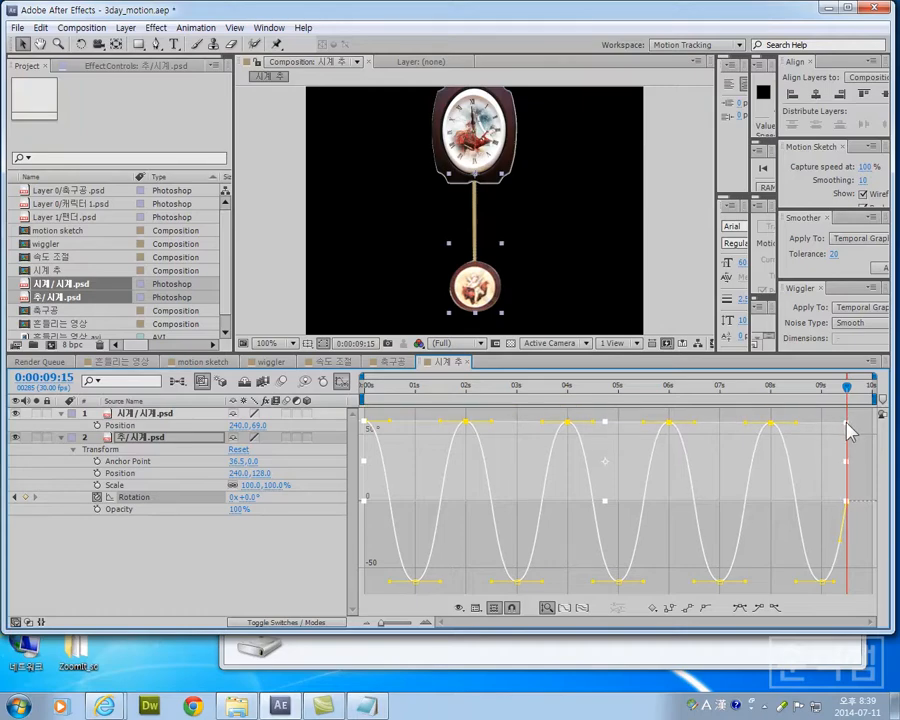
mouse_move(846, 421)
mouse_down()
mouse_move(846, 478)
mouse_move(846, 424)
mouse_up()
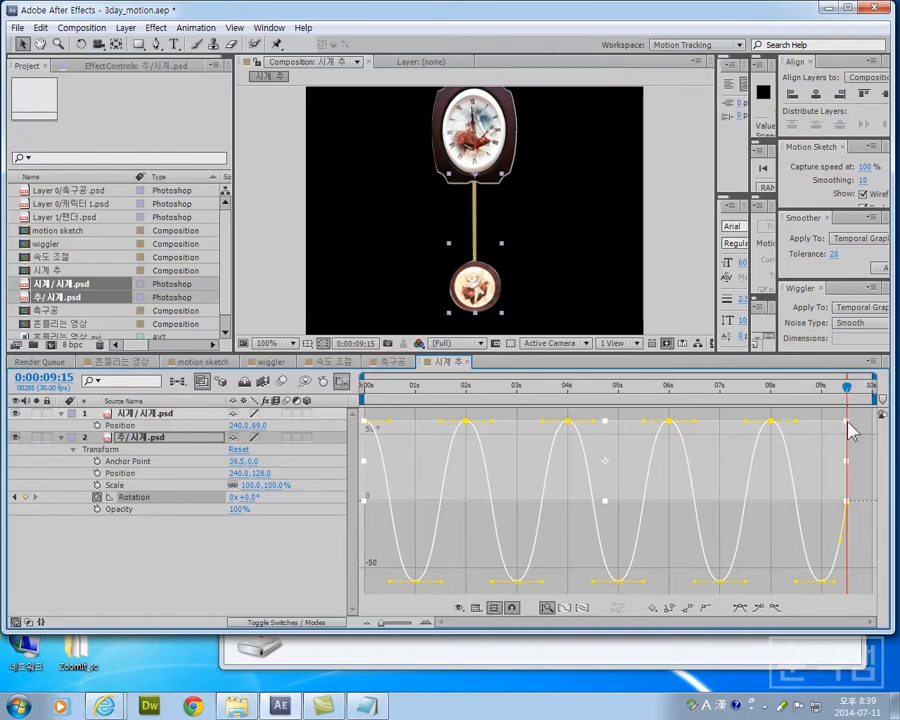
drag(848, 427, 855, 506)
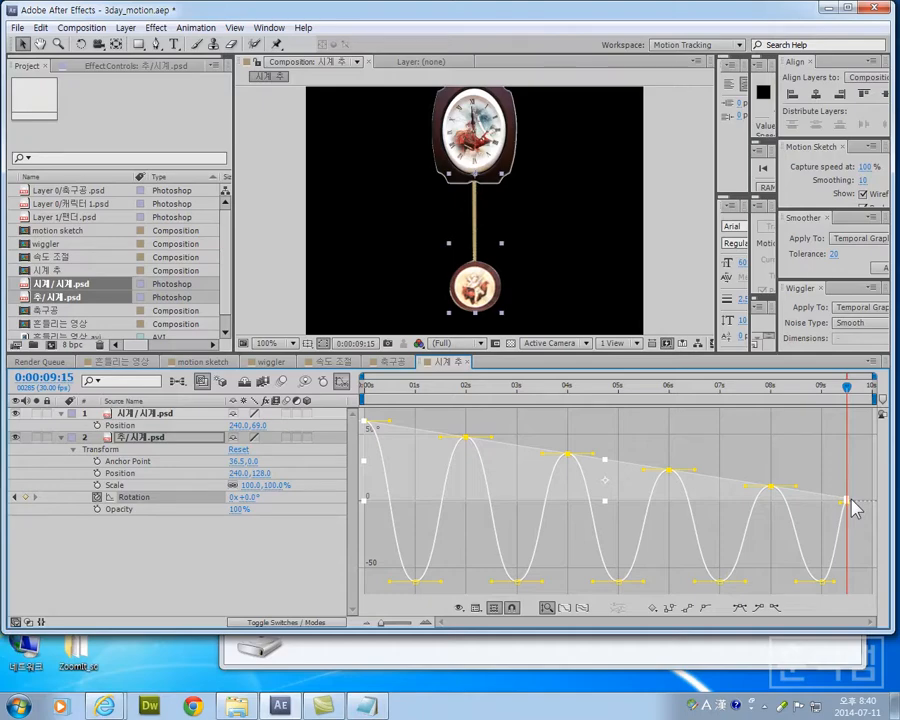
mouse_move(852, 503)
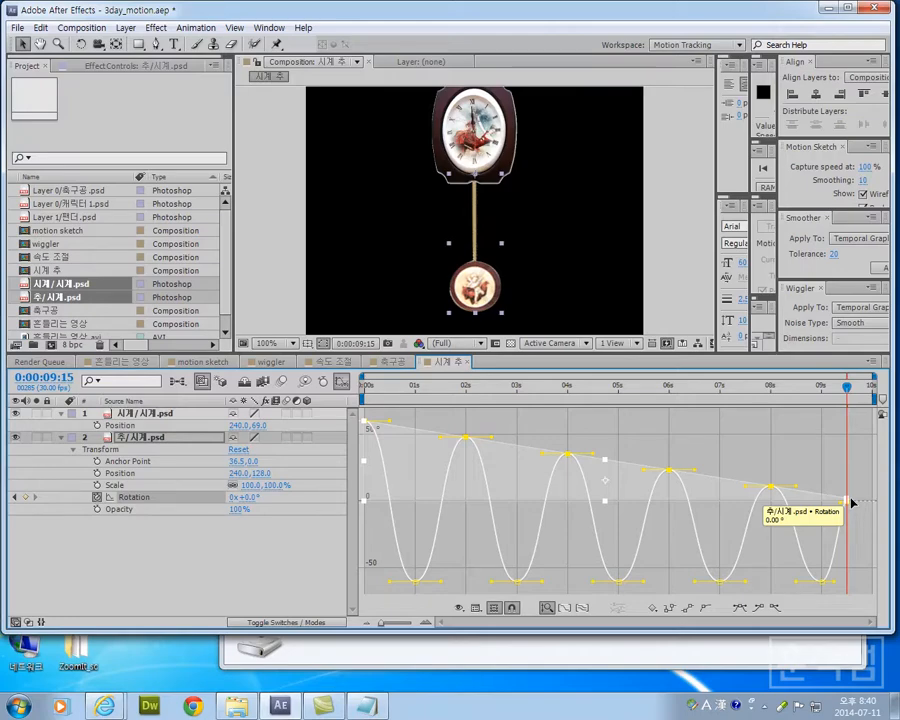
- Select the lower -60° rotation keyframes with the final 0° keyframe and taper their transform box up to the 0° line at 0:00:09:15
click(857, 479)
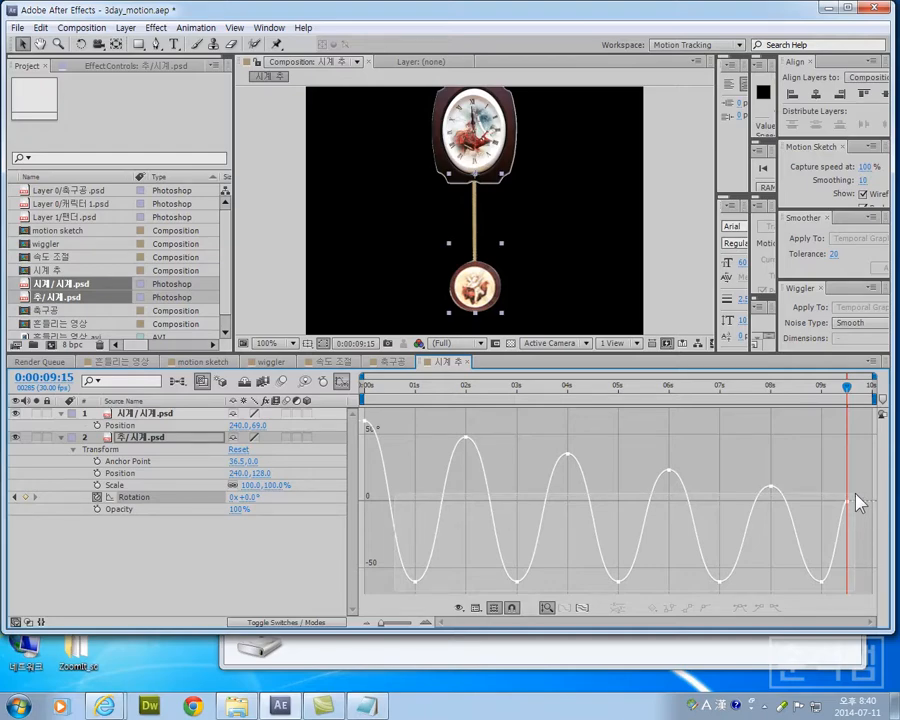
key(ctrl+a)
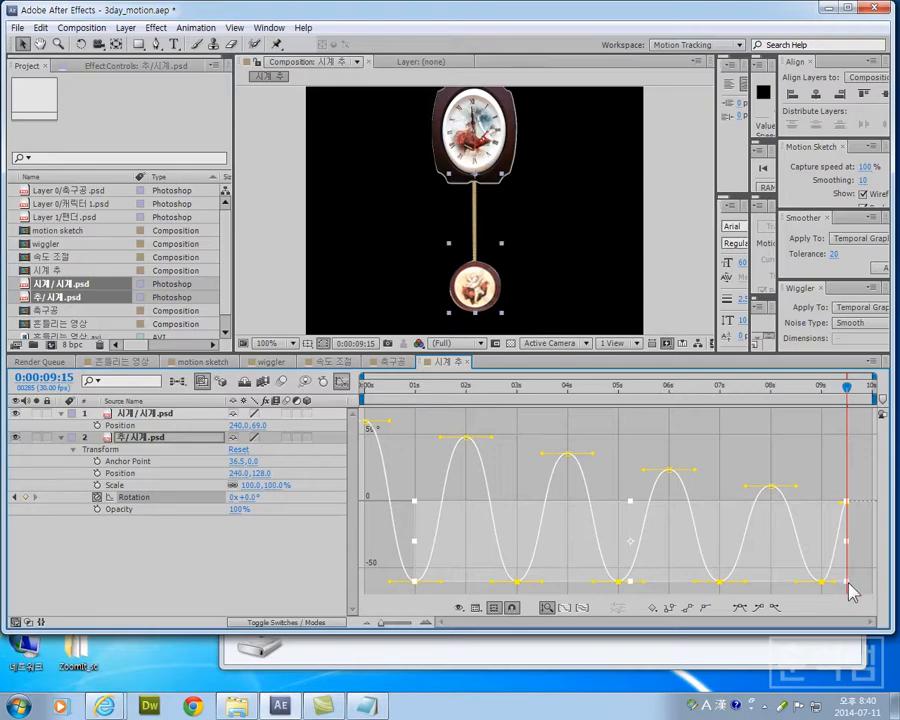
drag(848, 584, 846, 506)
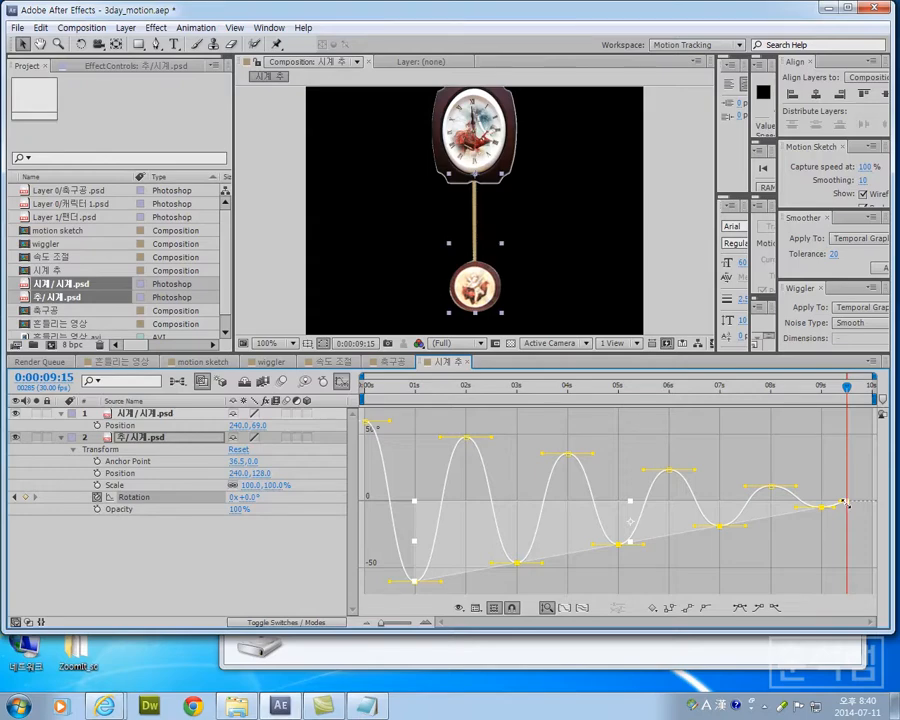
click(733, 563)
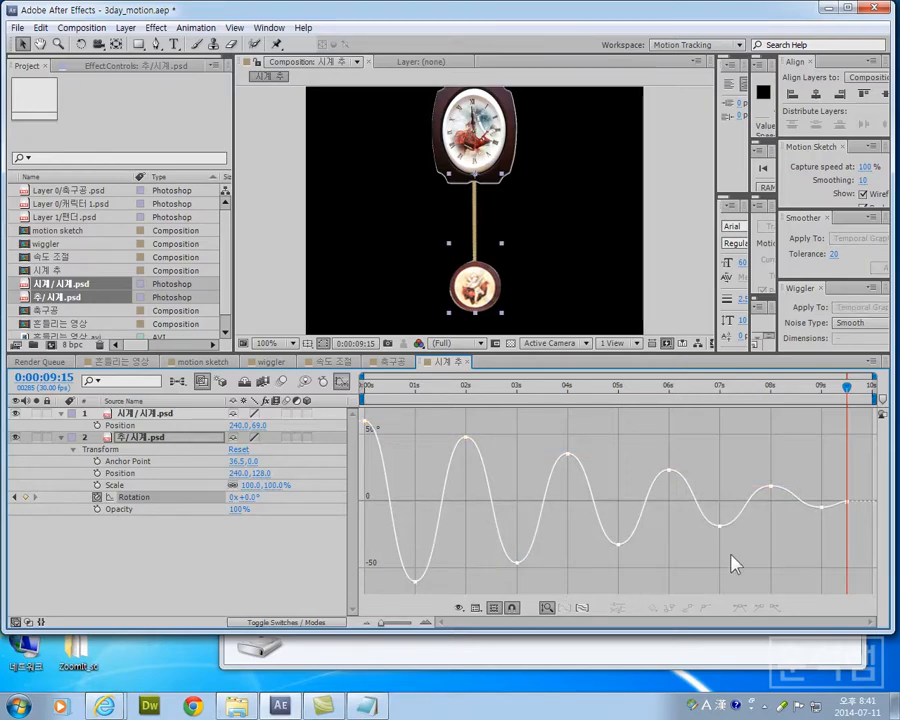
- Play the decaying pendulum swing from the start of the composition and again from 0:00:01:10 to examine the motion
click(368, 390)
key(space)
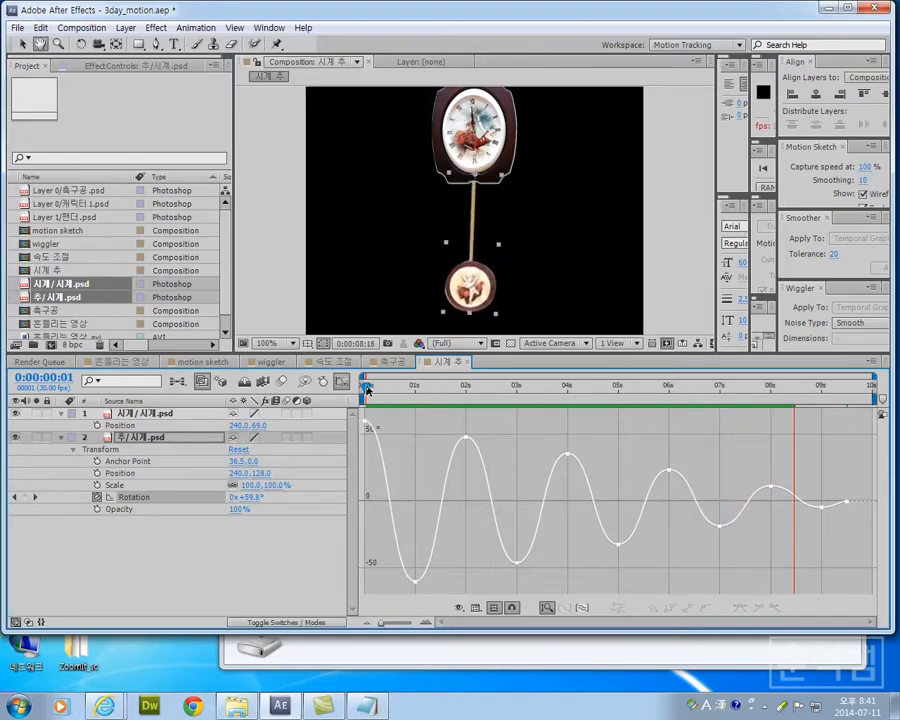
drag(367, 390, 440, 392)
key(space)
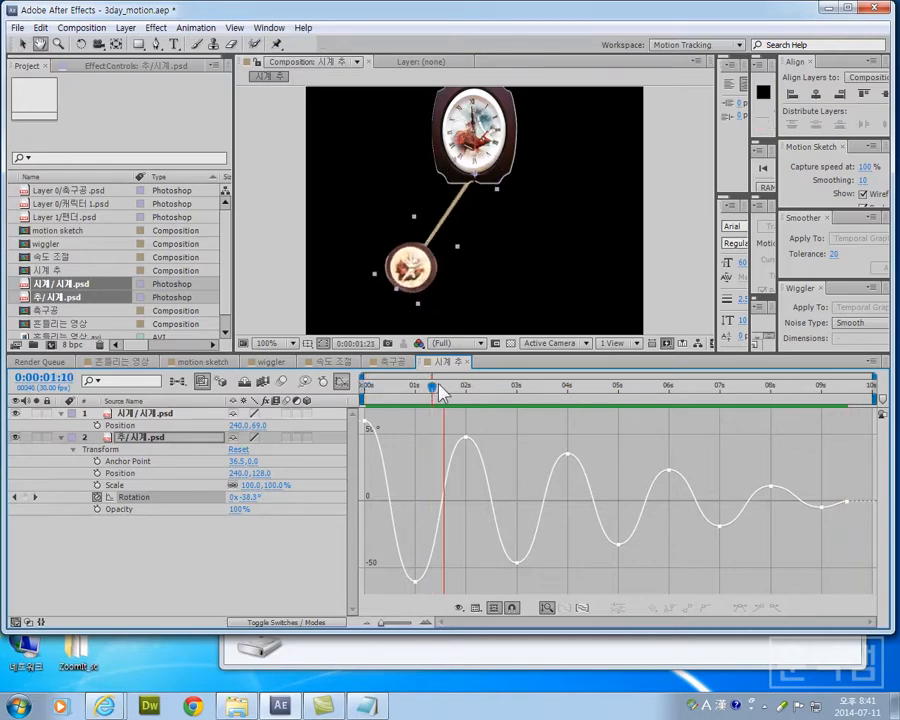